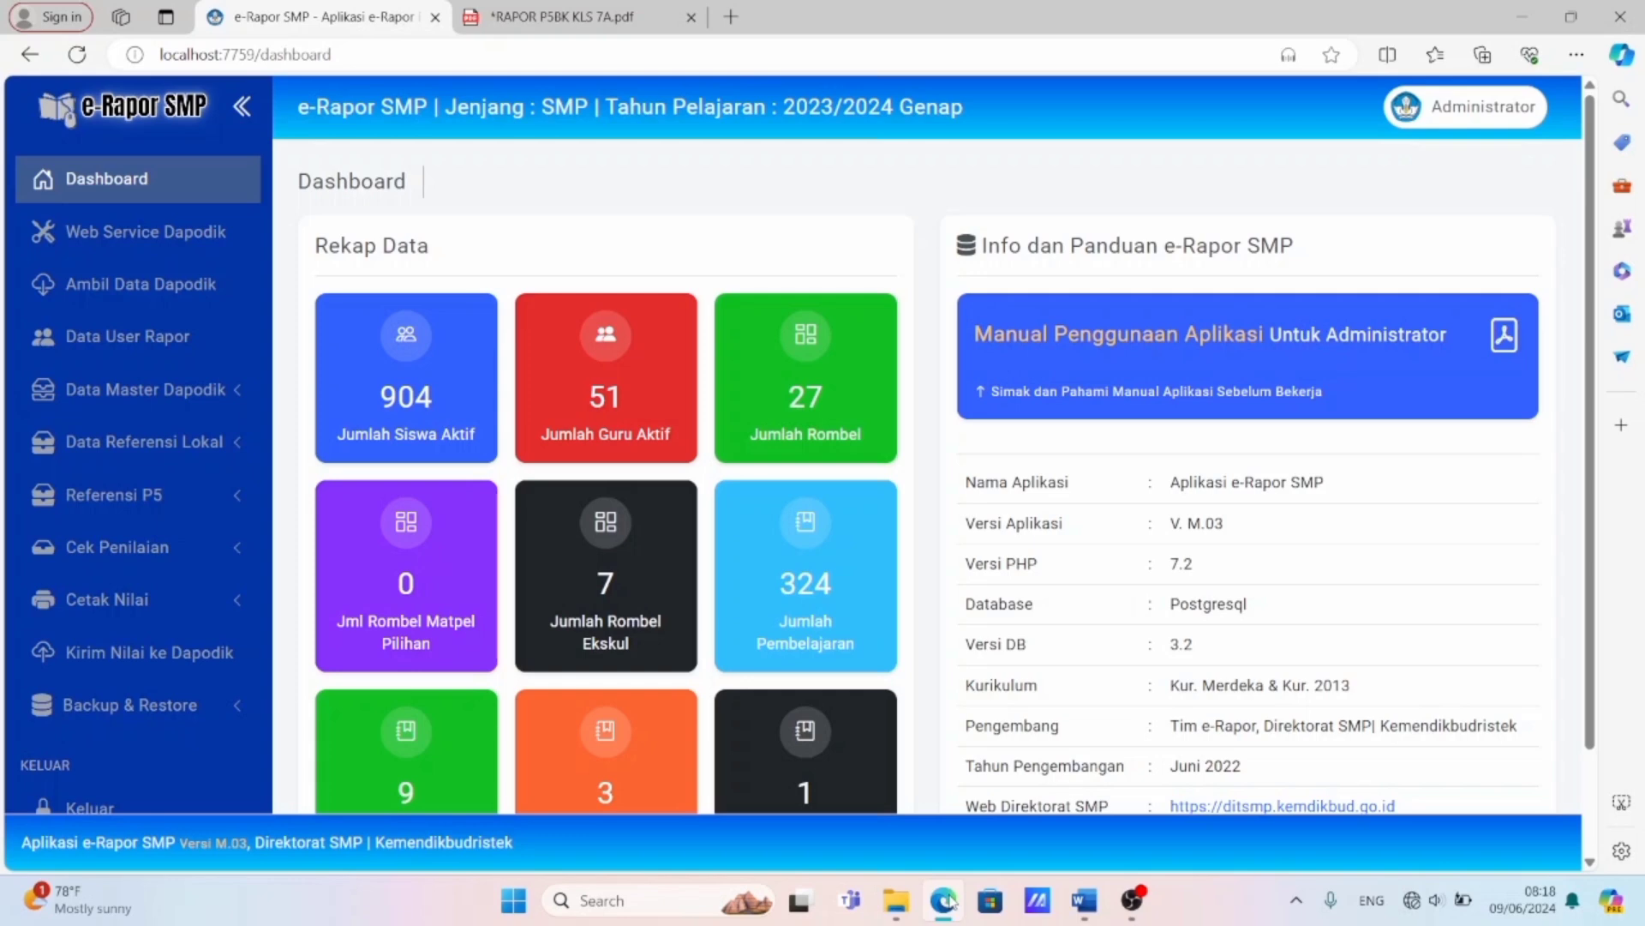
Look over the P5 report PDF for class 7A and the P5 Semester 2 project descriptions in Word, and return to e-Rapor SMP.
left_click(577, 10)
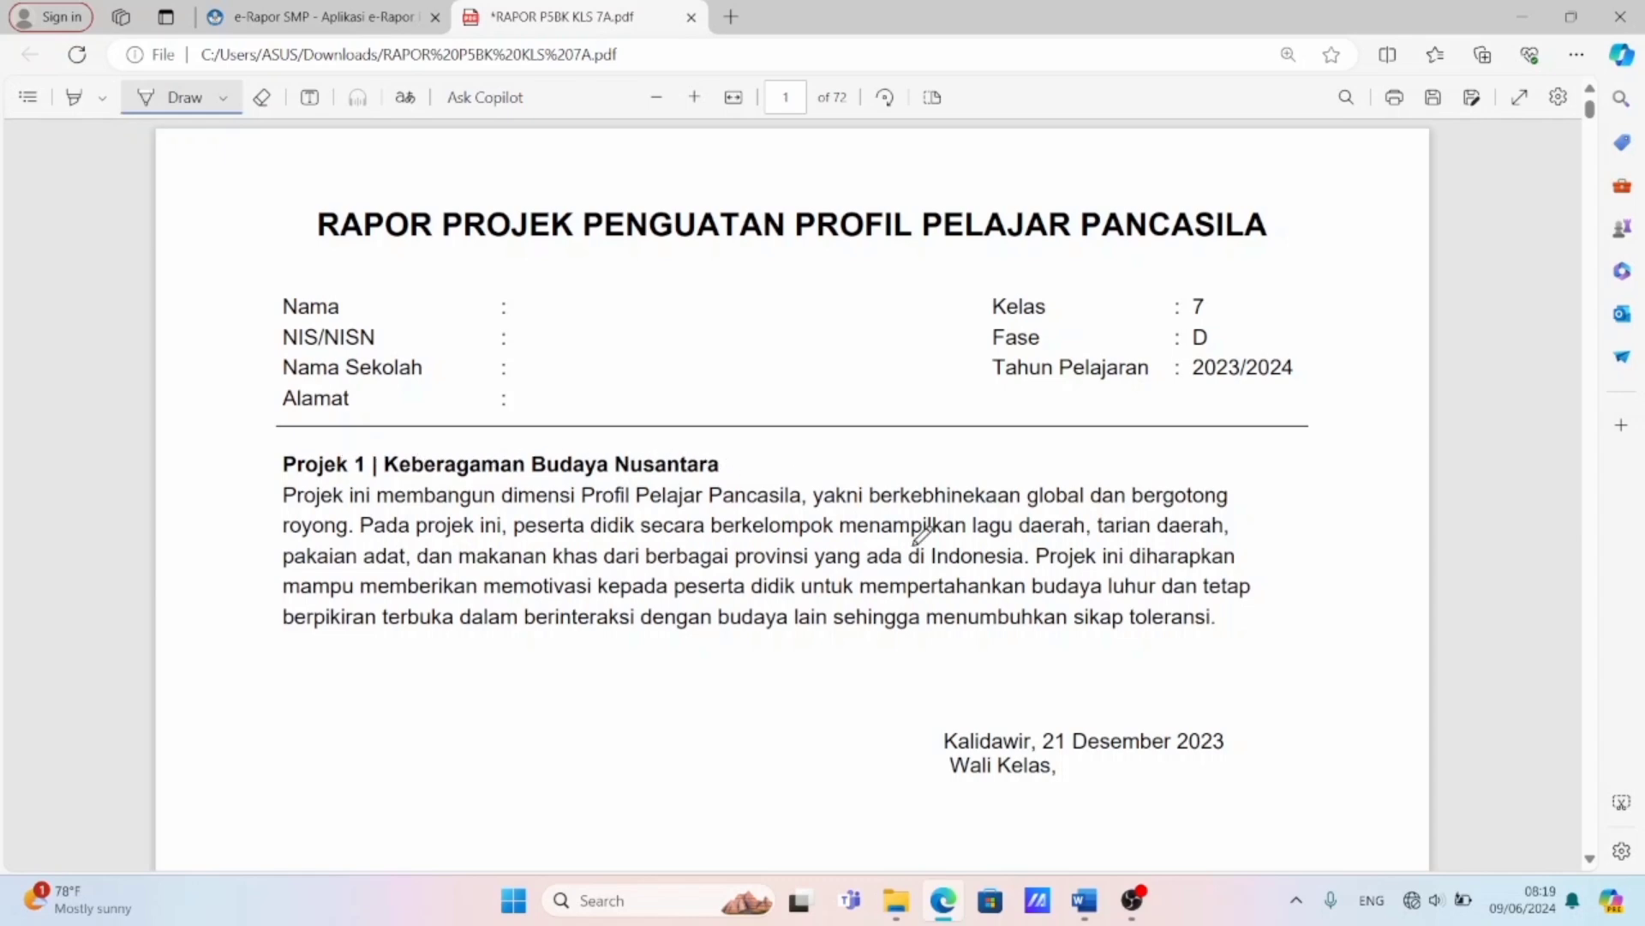
left_click(1085, 900)
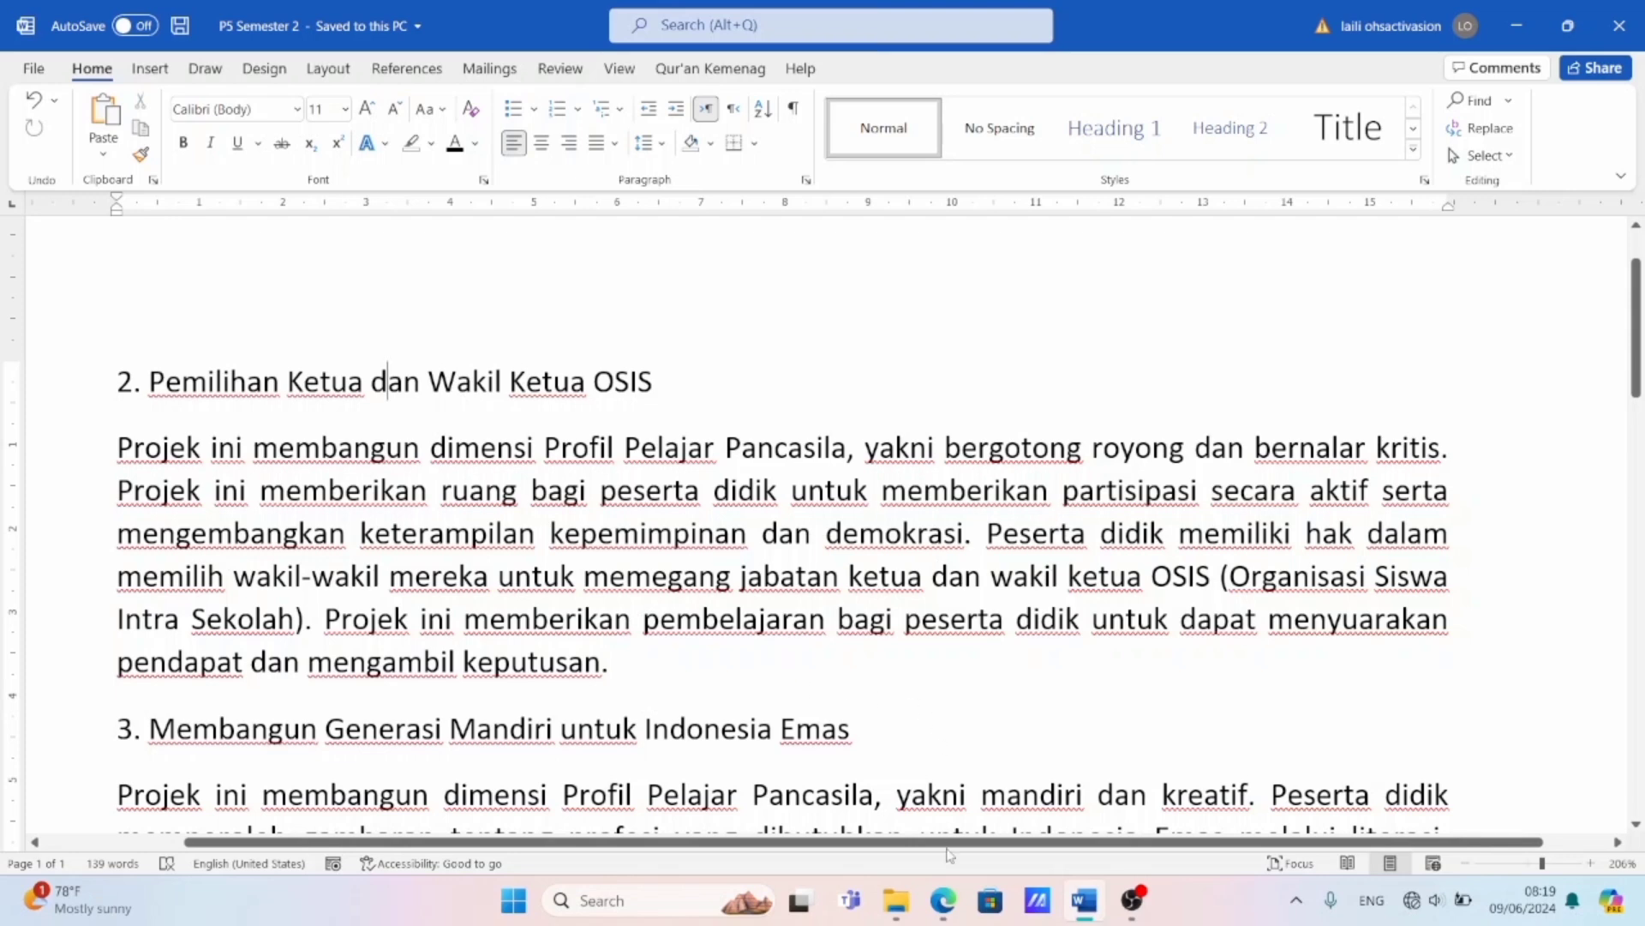
left_click(943, 899)
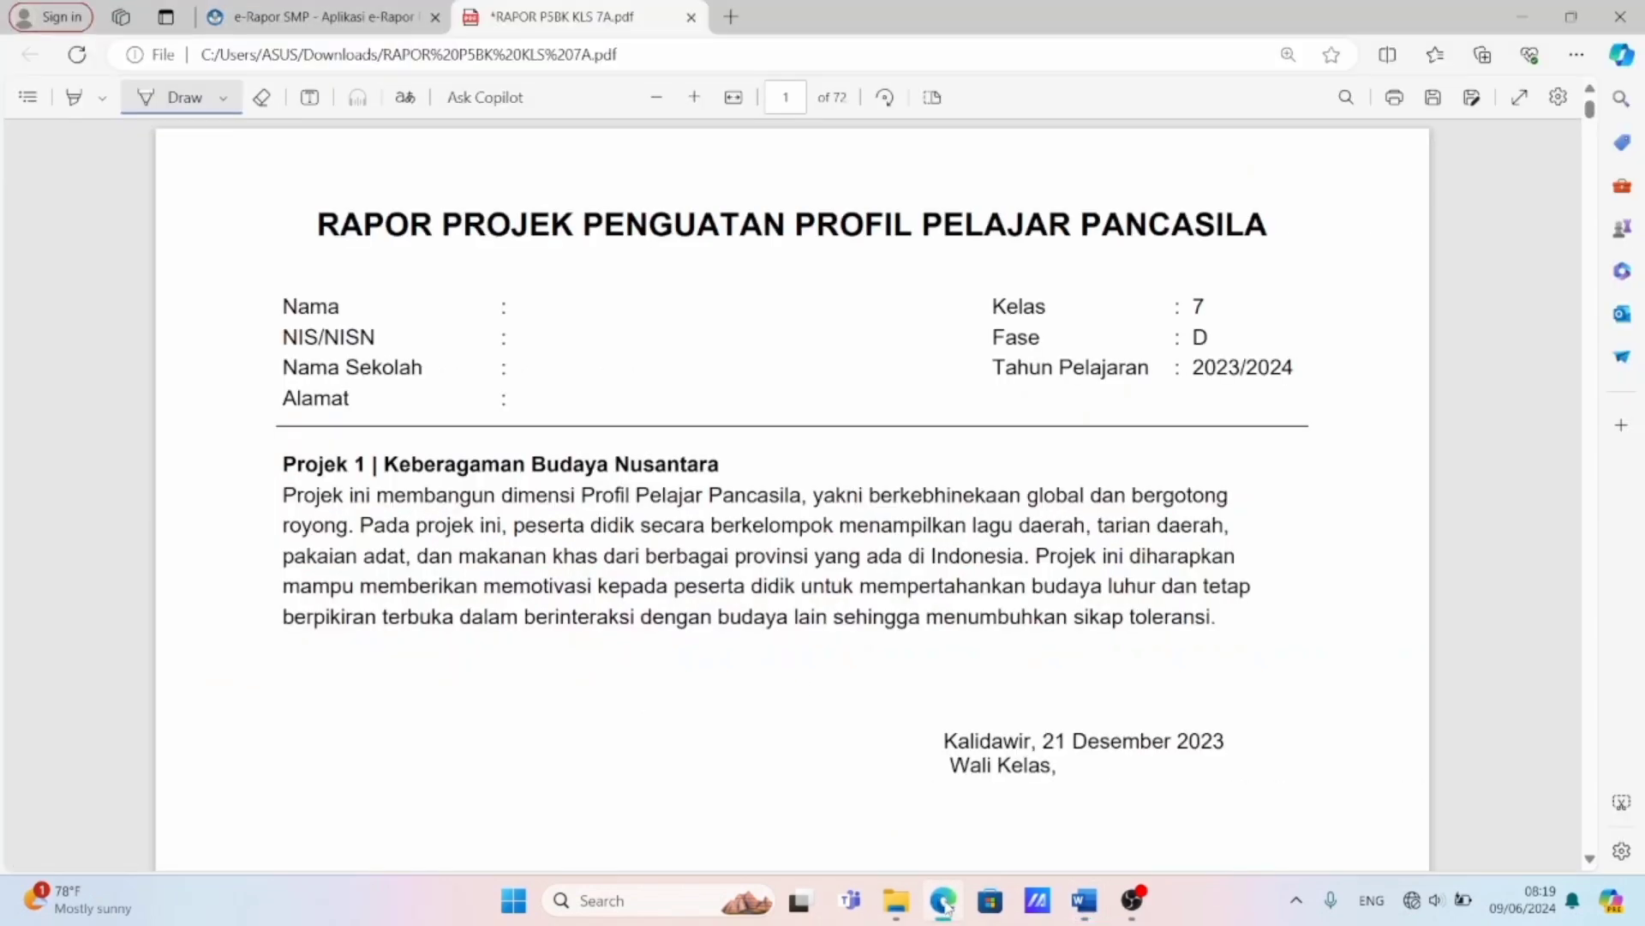
left_click(321, 7)
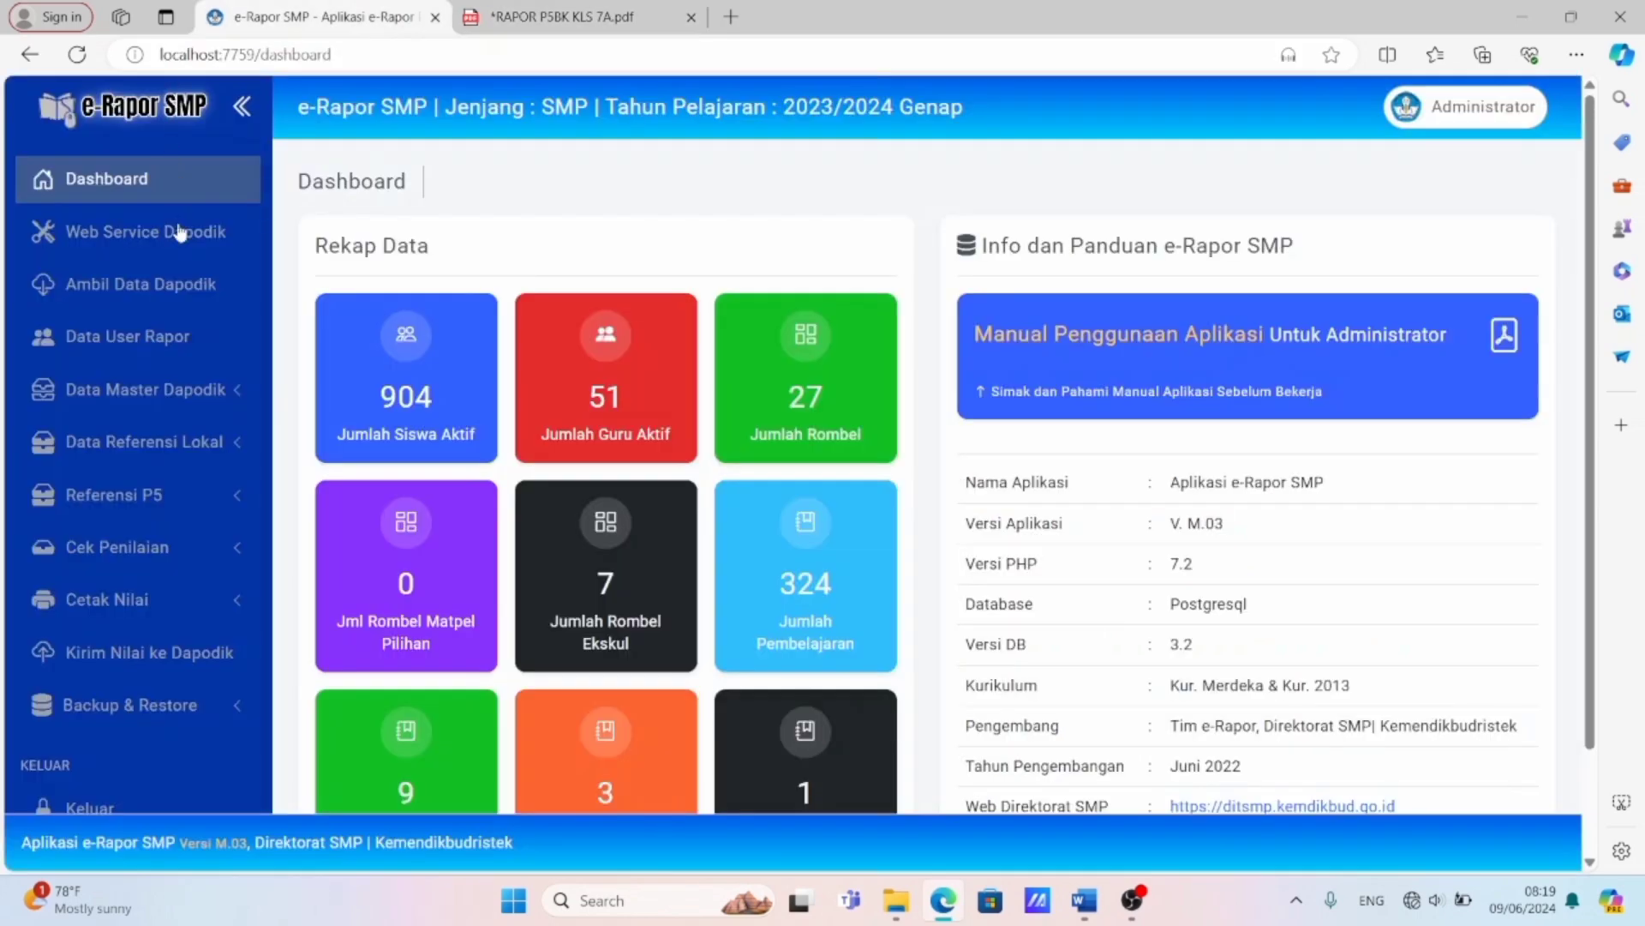
View the P5 profile achievement targets for the dimension Berkebinekaan global in phase D, and check the other available dimensions.
left_click(183, 492)
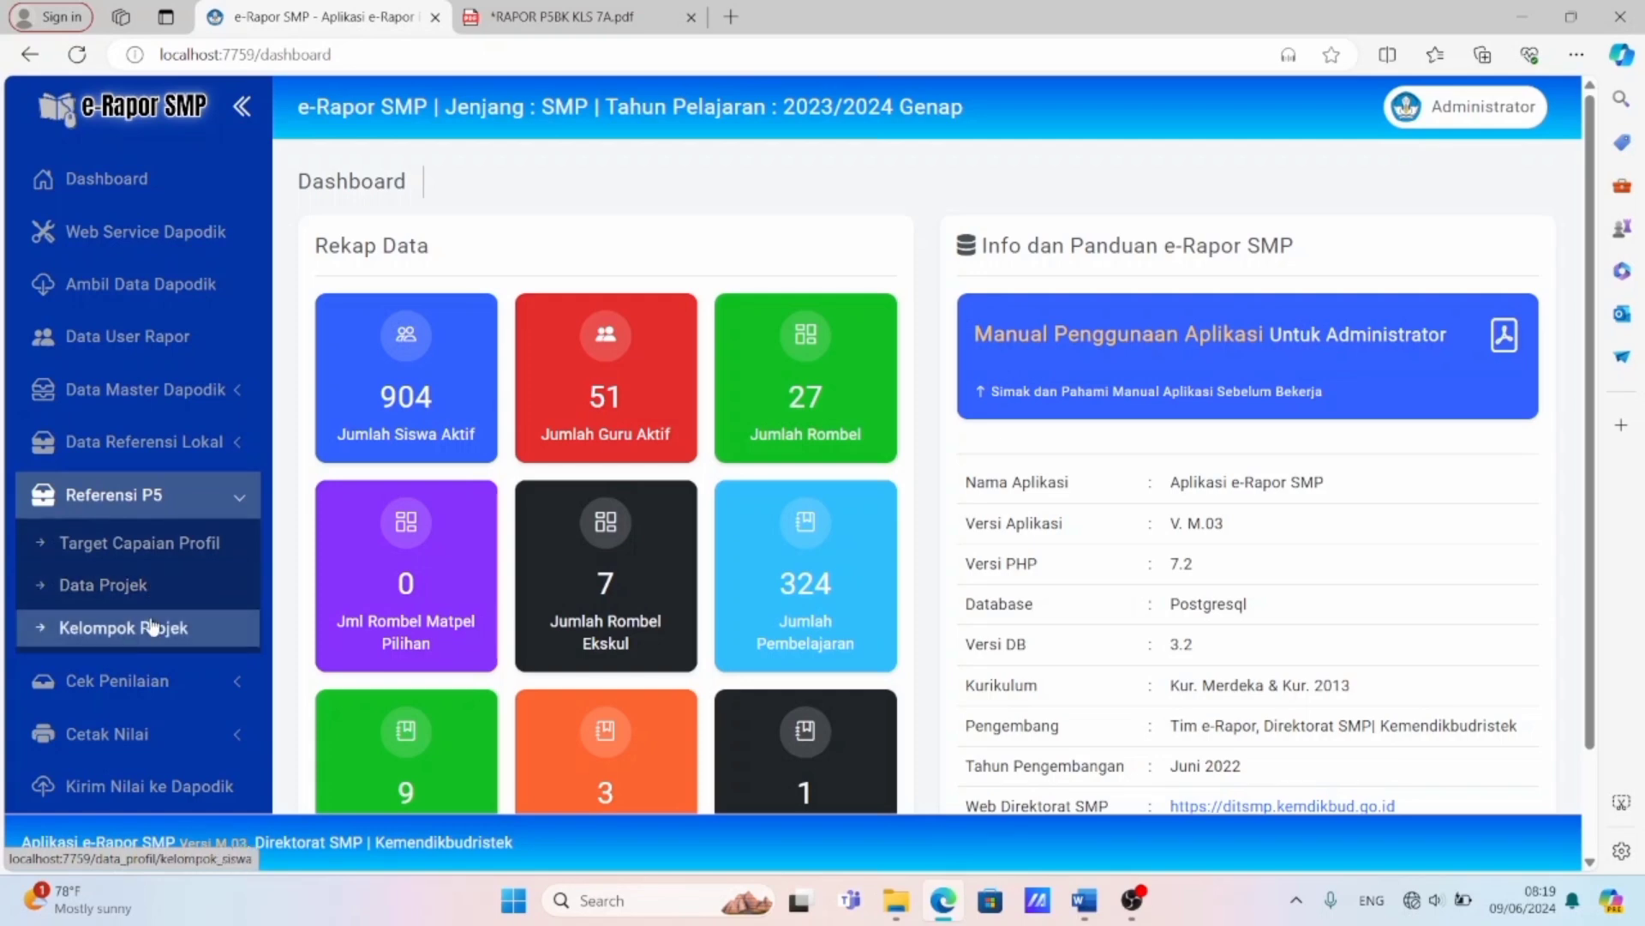
left_click(162, 549)
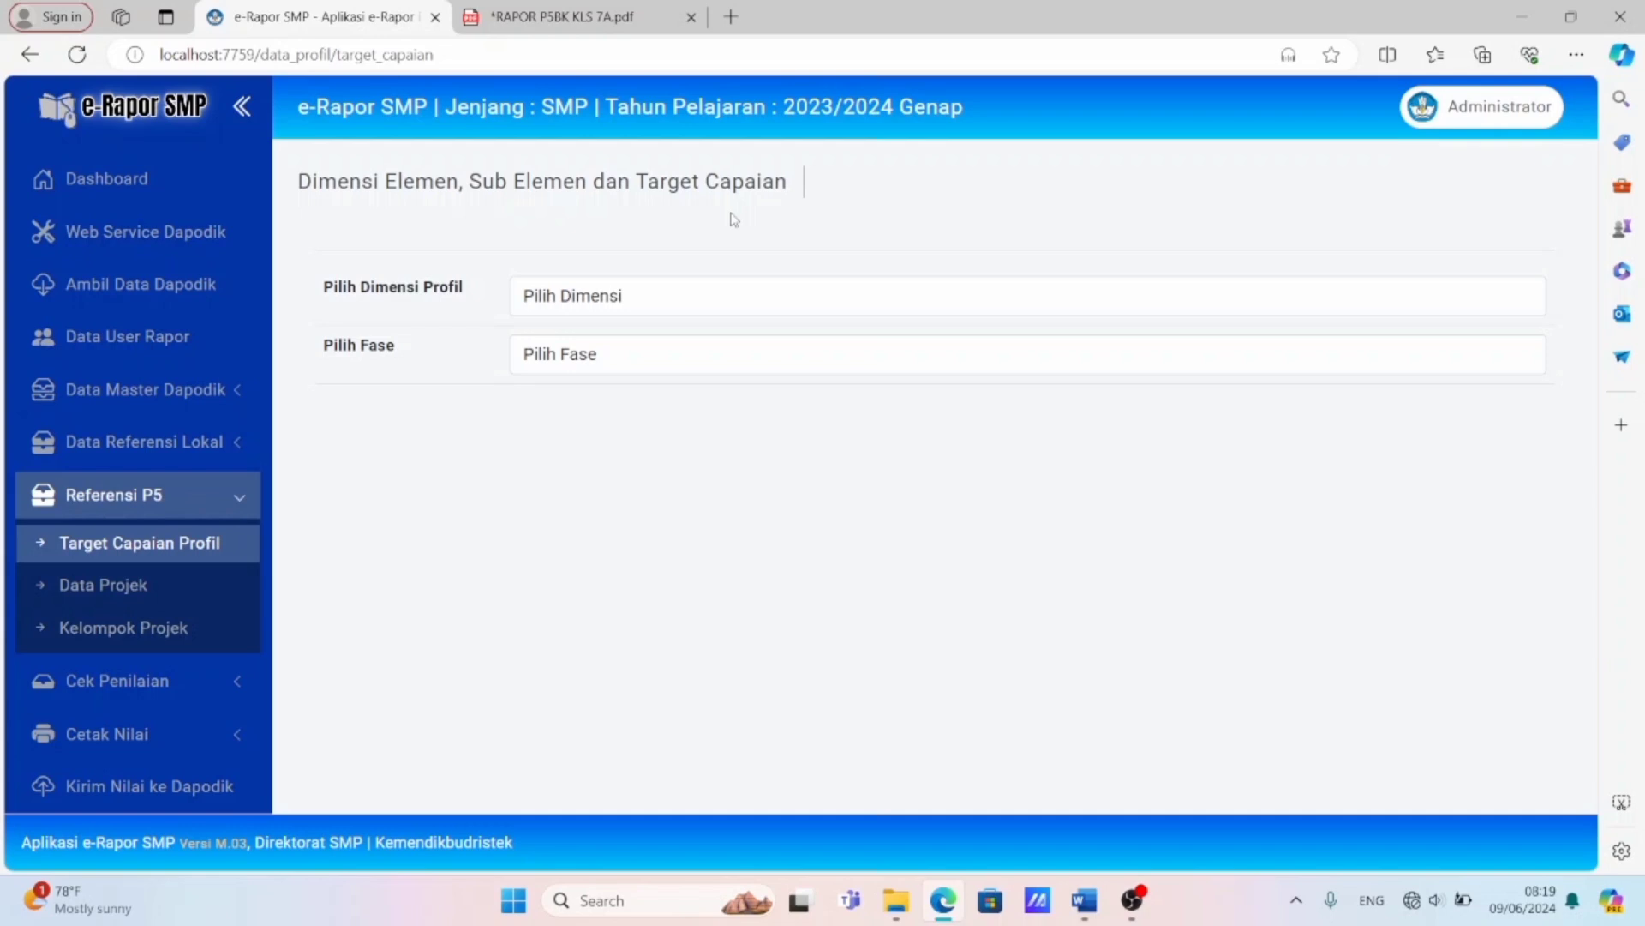
left_click(593, 297)
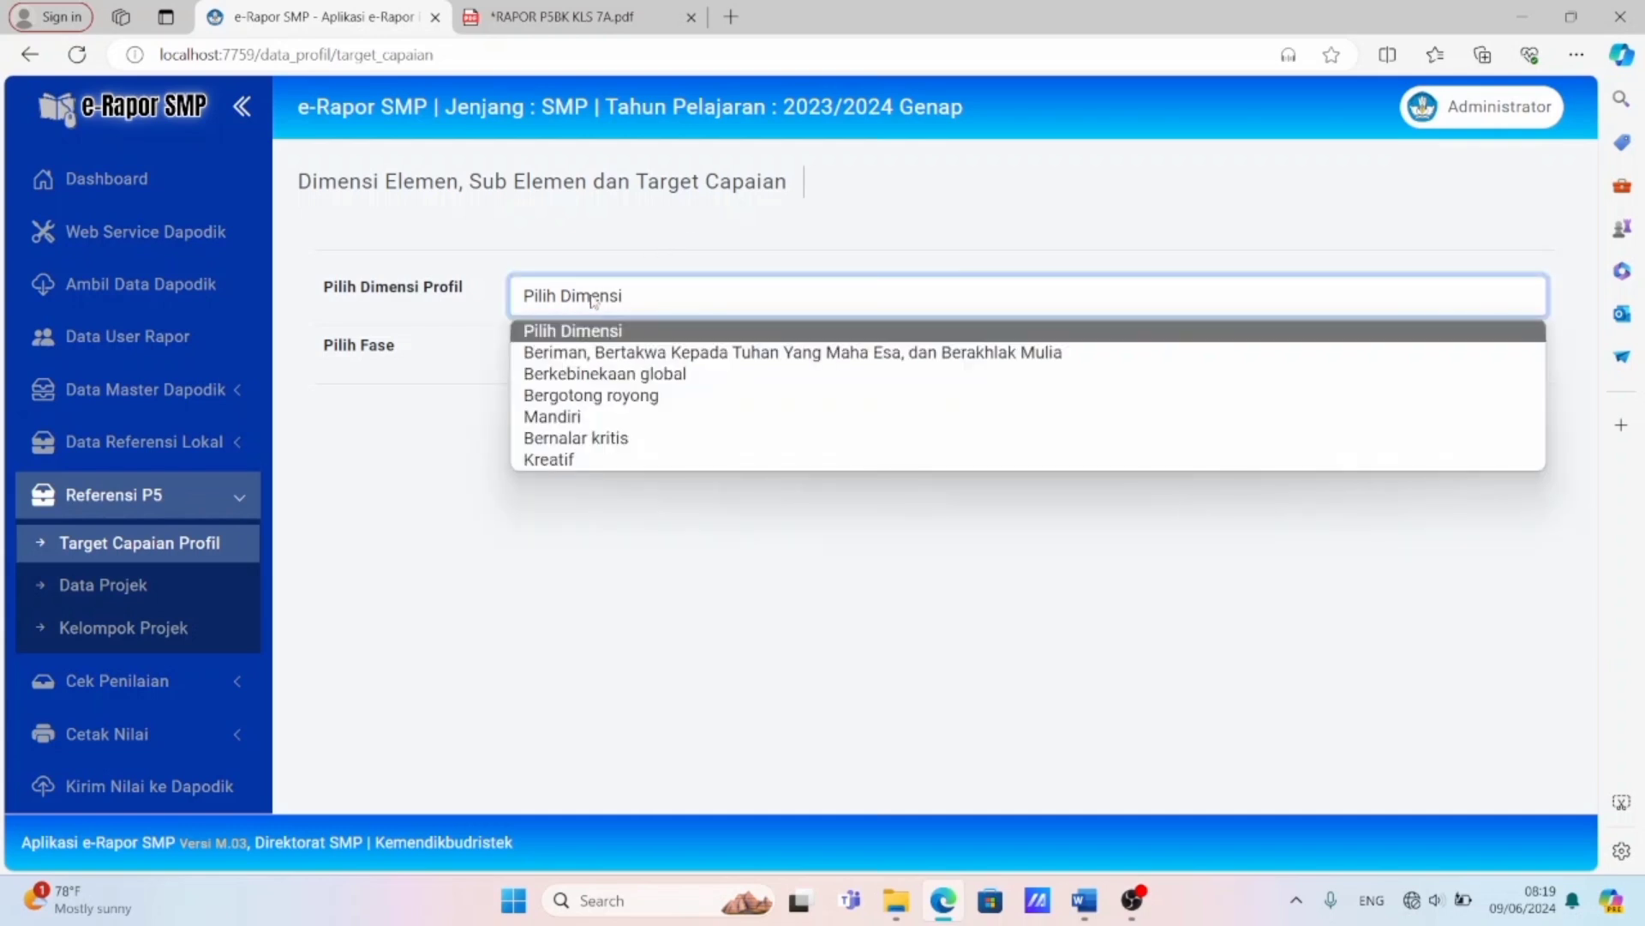
left_click(591, 374)
left_click(591, 358)
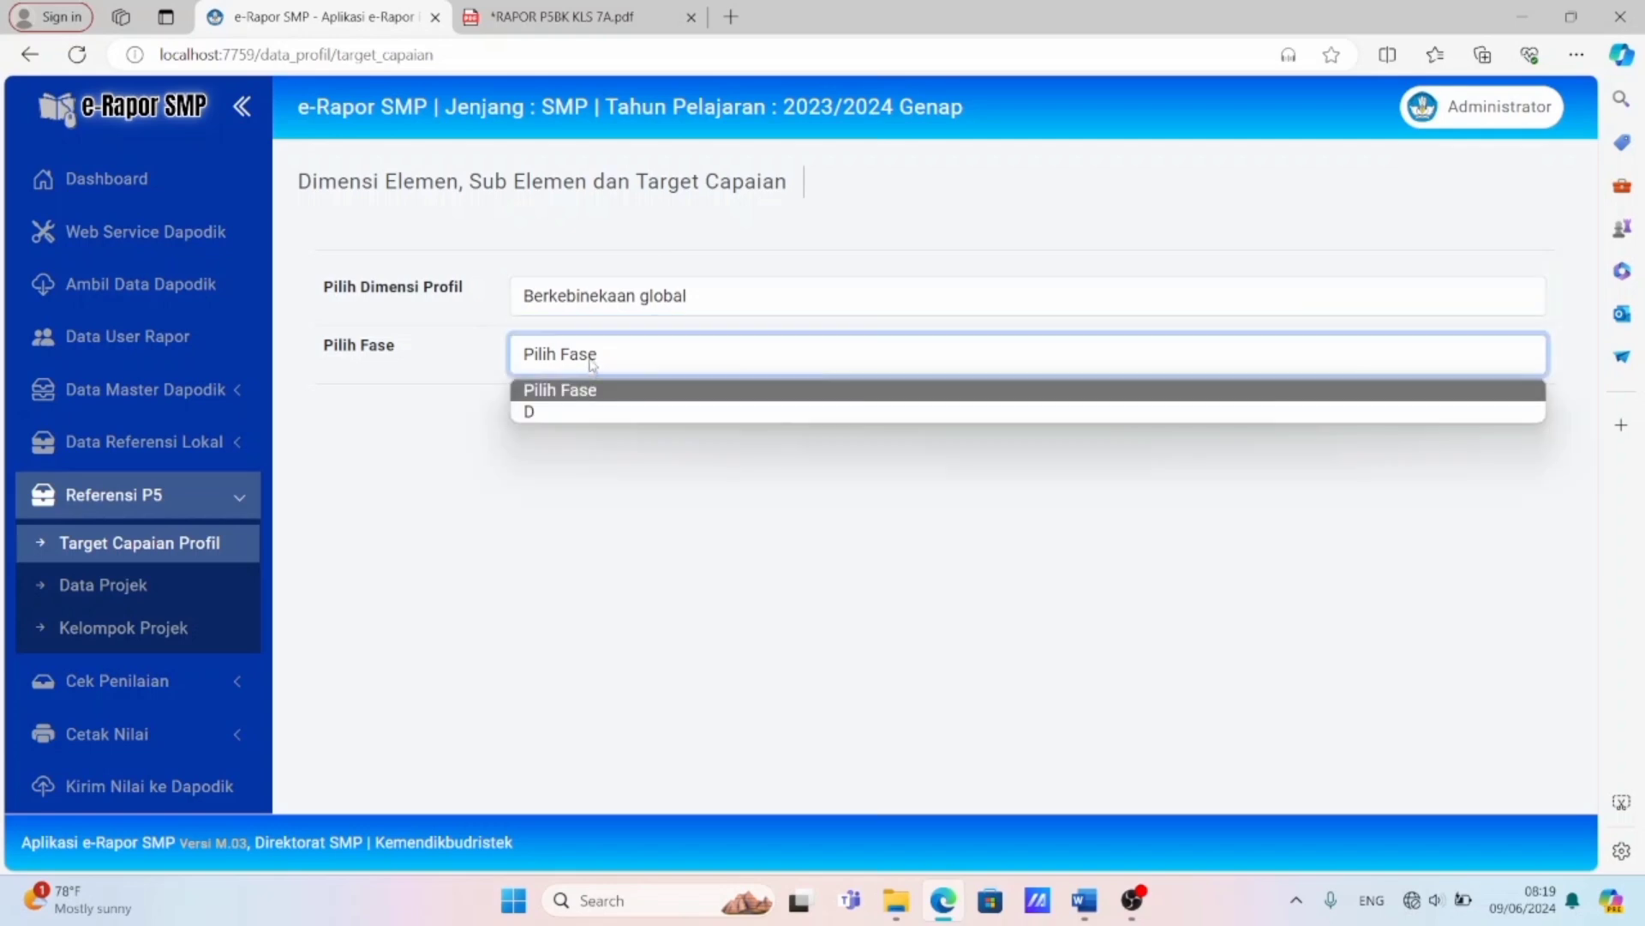
left_click(587, 413)
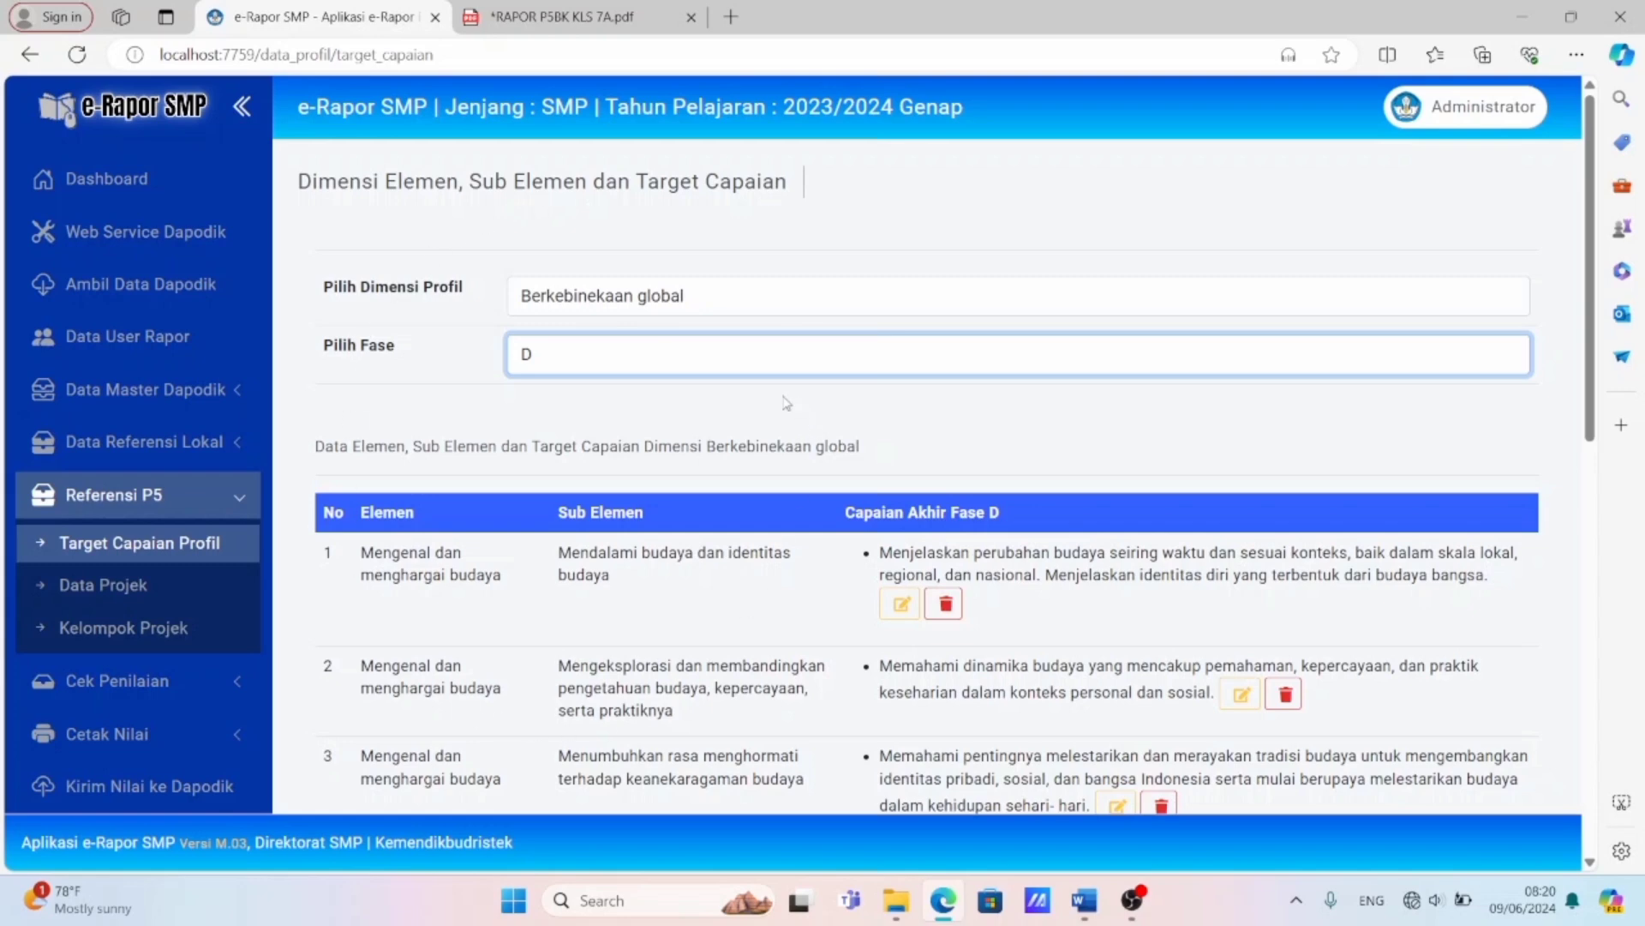
left_click(630, 305)
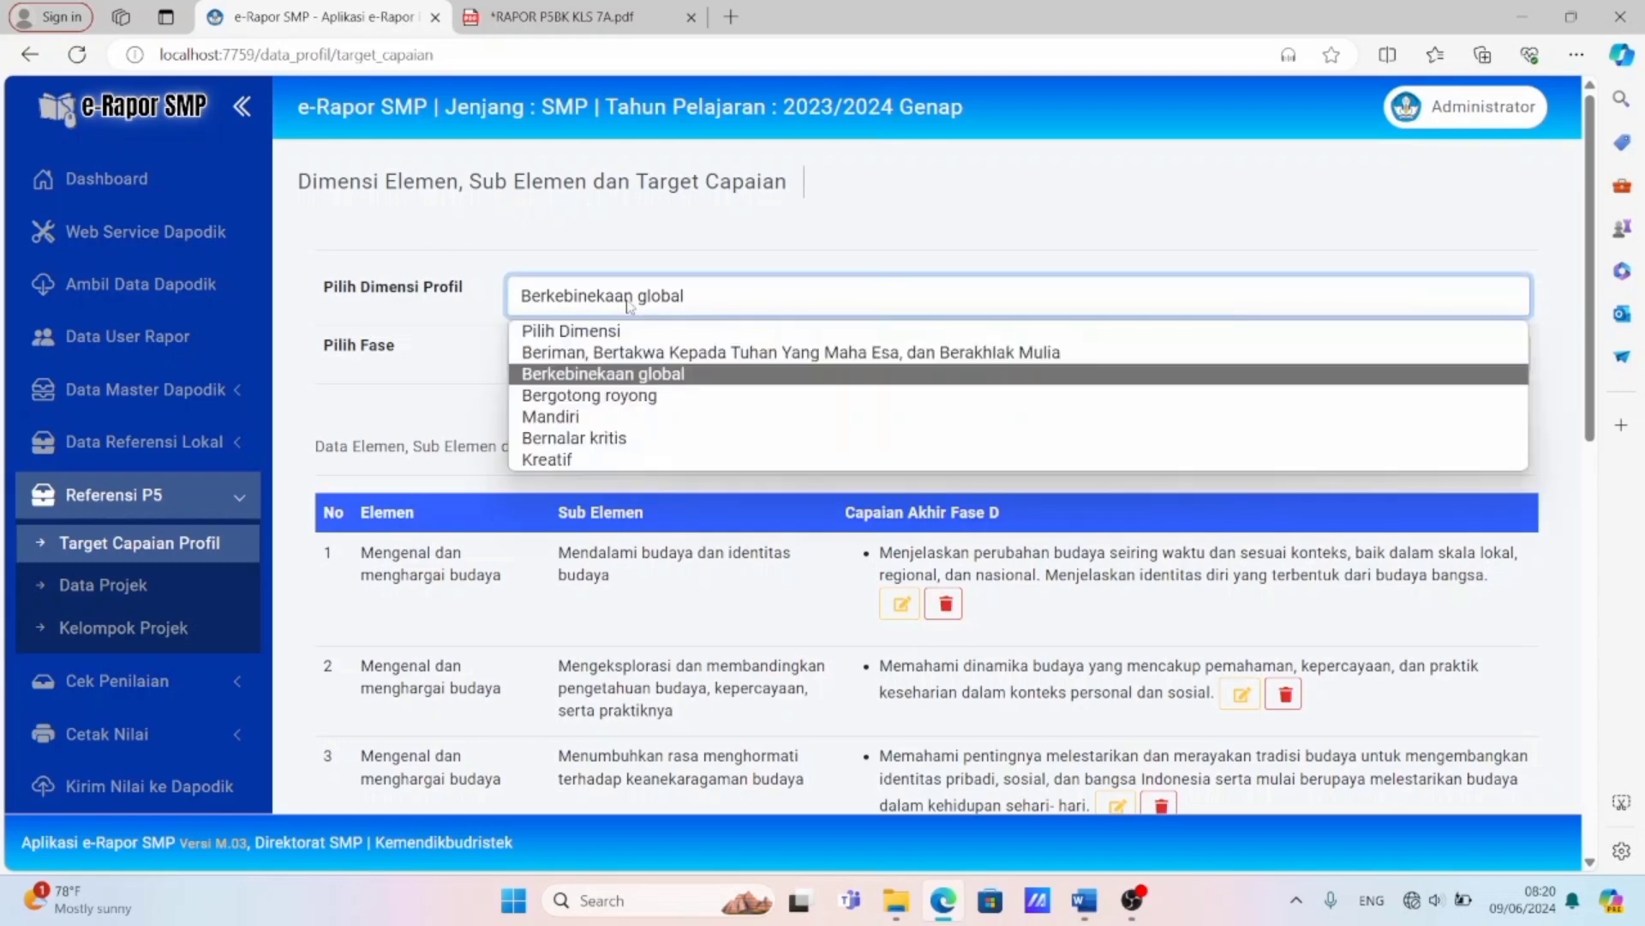
left_click(432, 411)
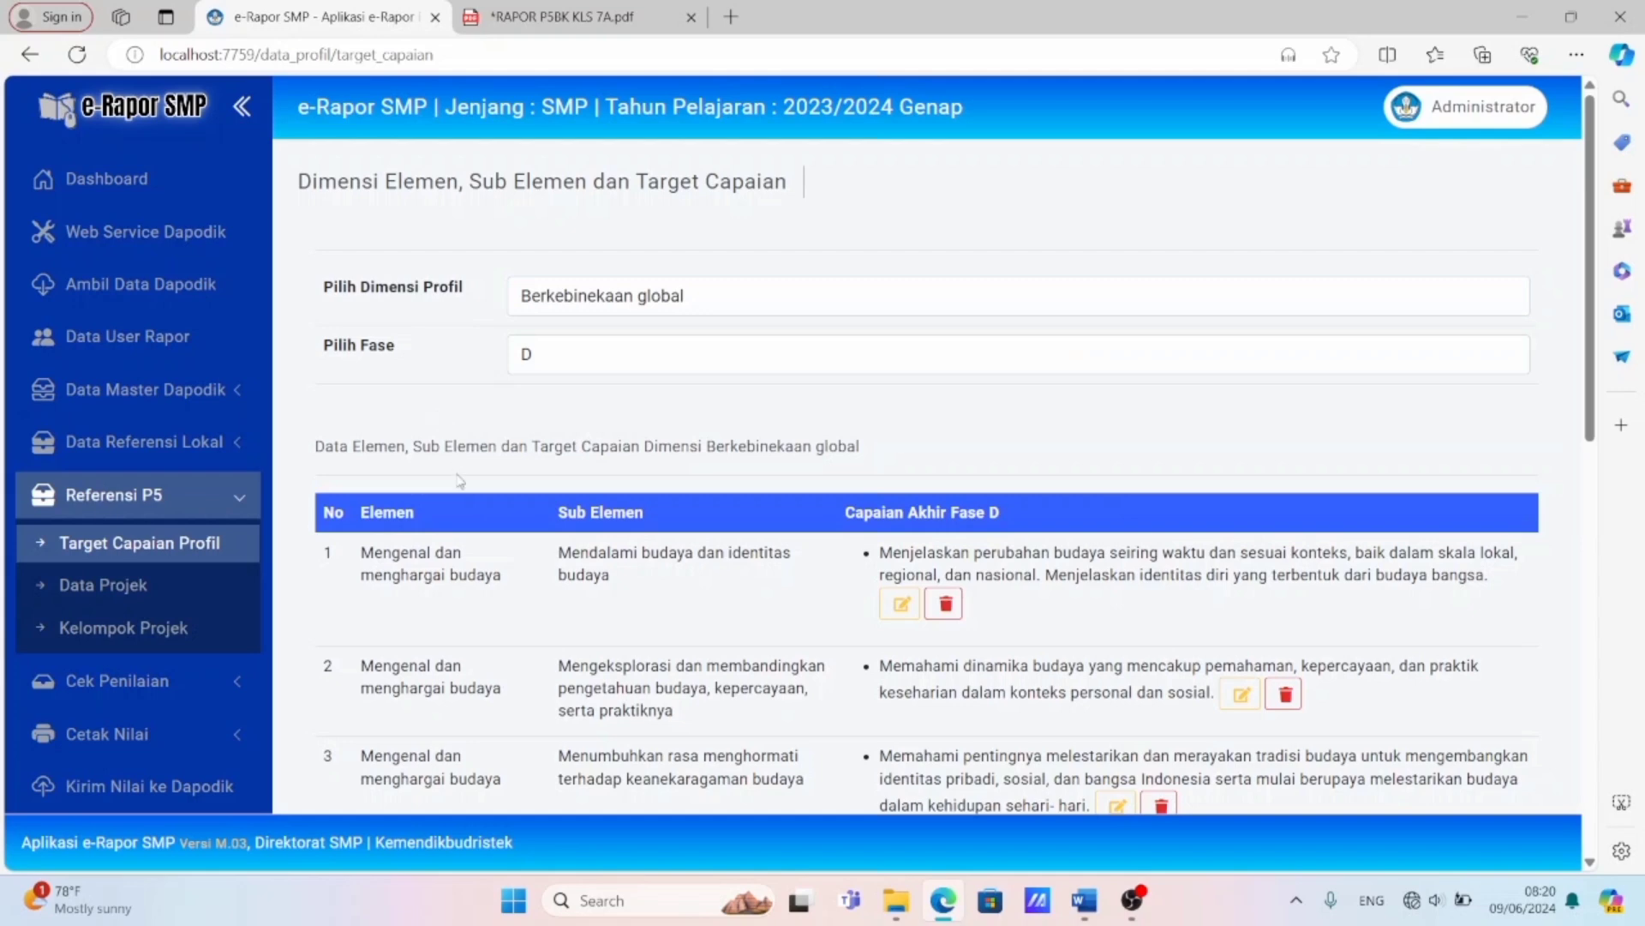
Show the school's P5 project data for the theme Suara Demokrasi and phase D.
left_click(176, 591)
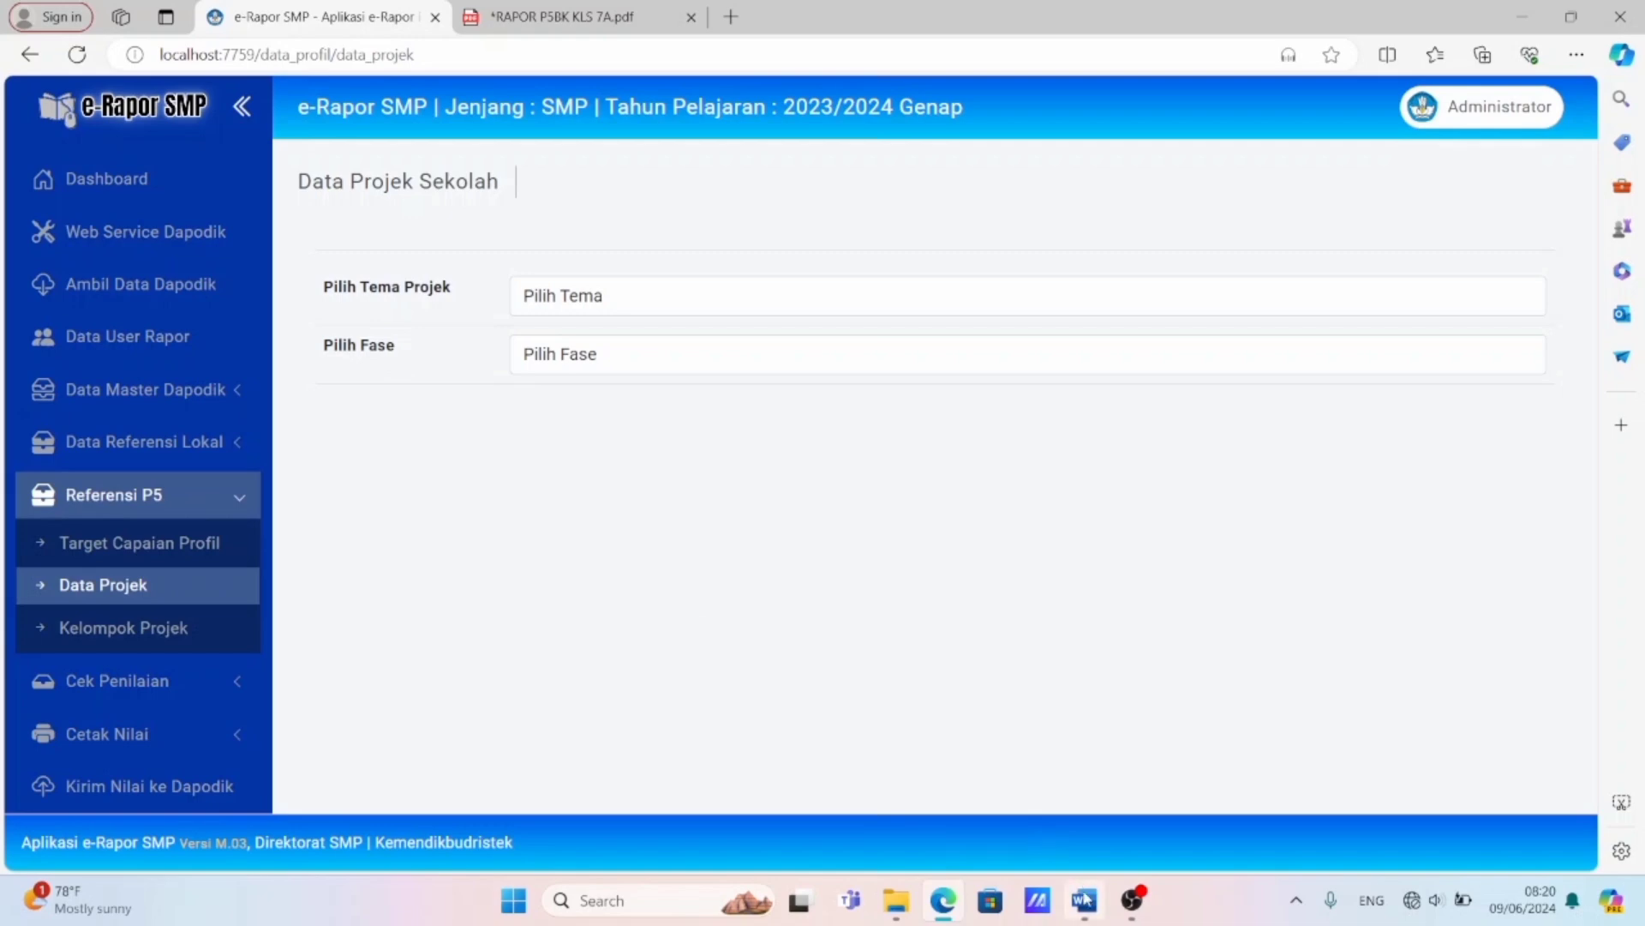
mouse_move(1084, 898)
left_click(1087, 825)
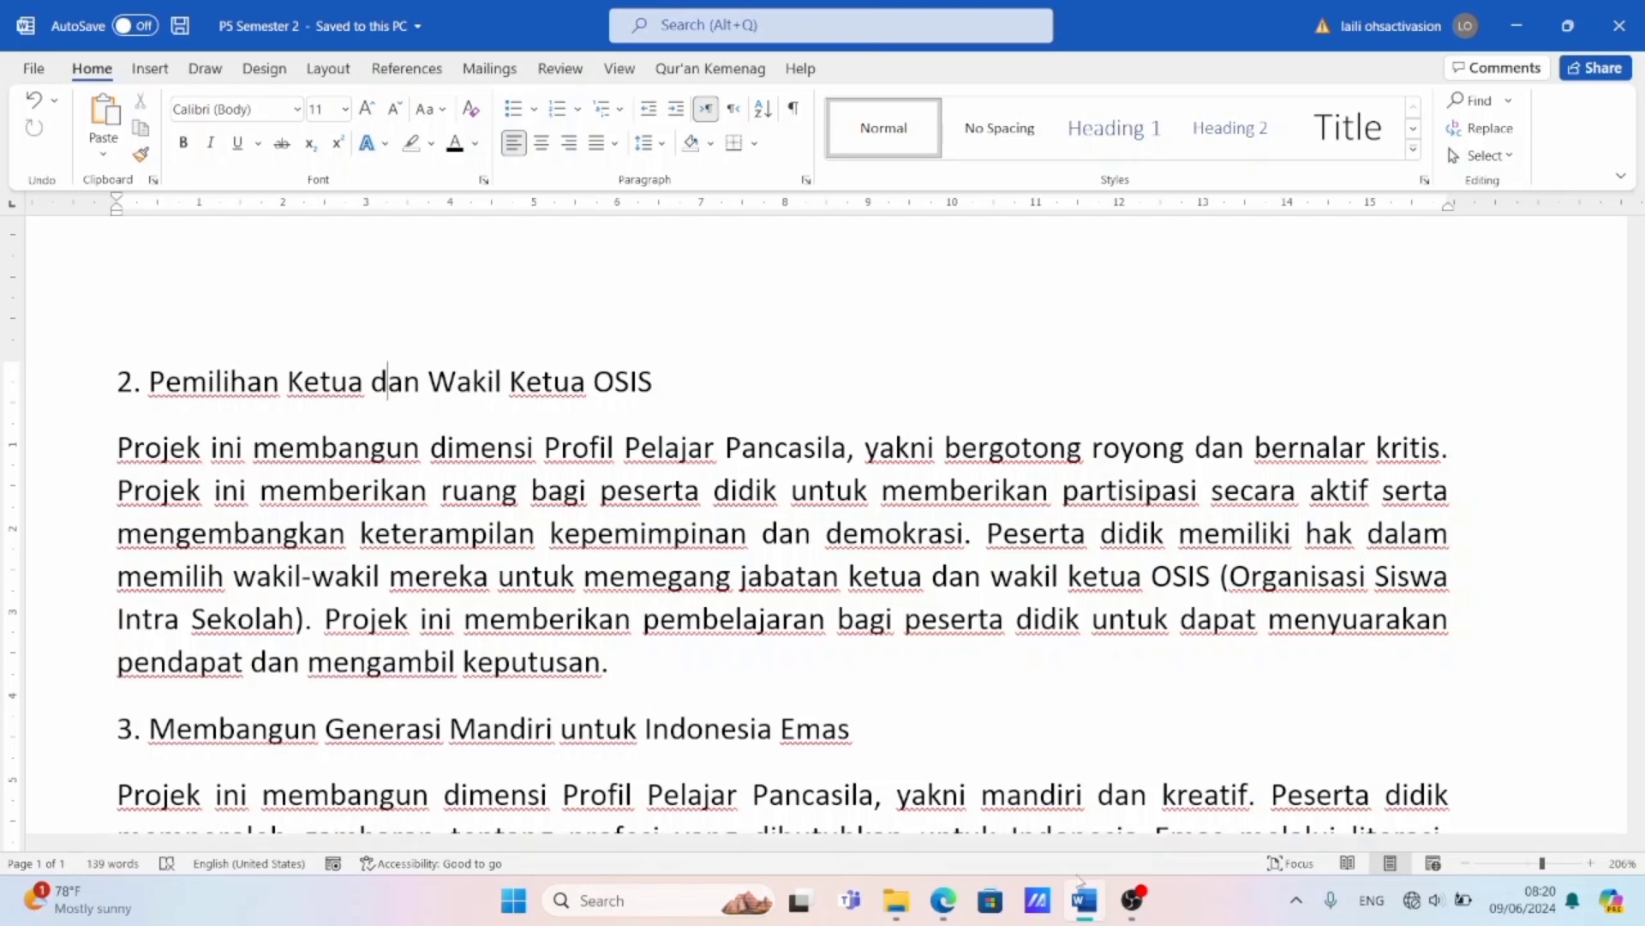
left_click(929, 905)
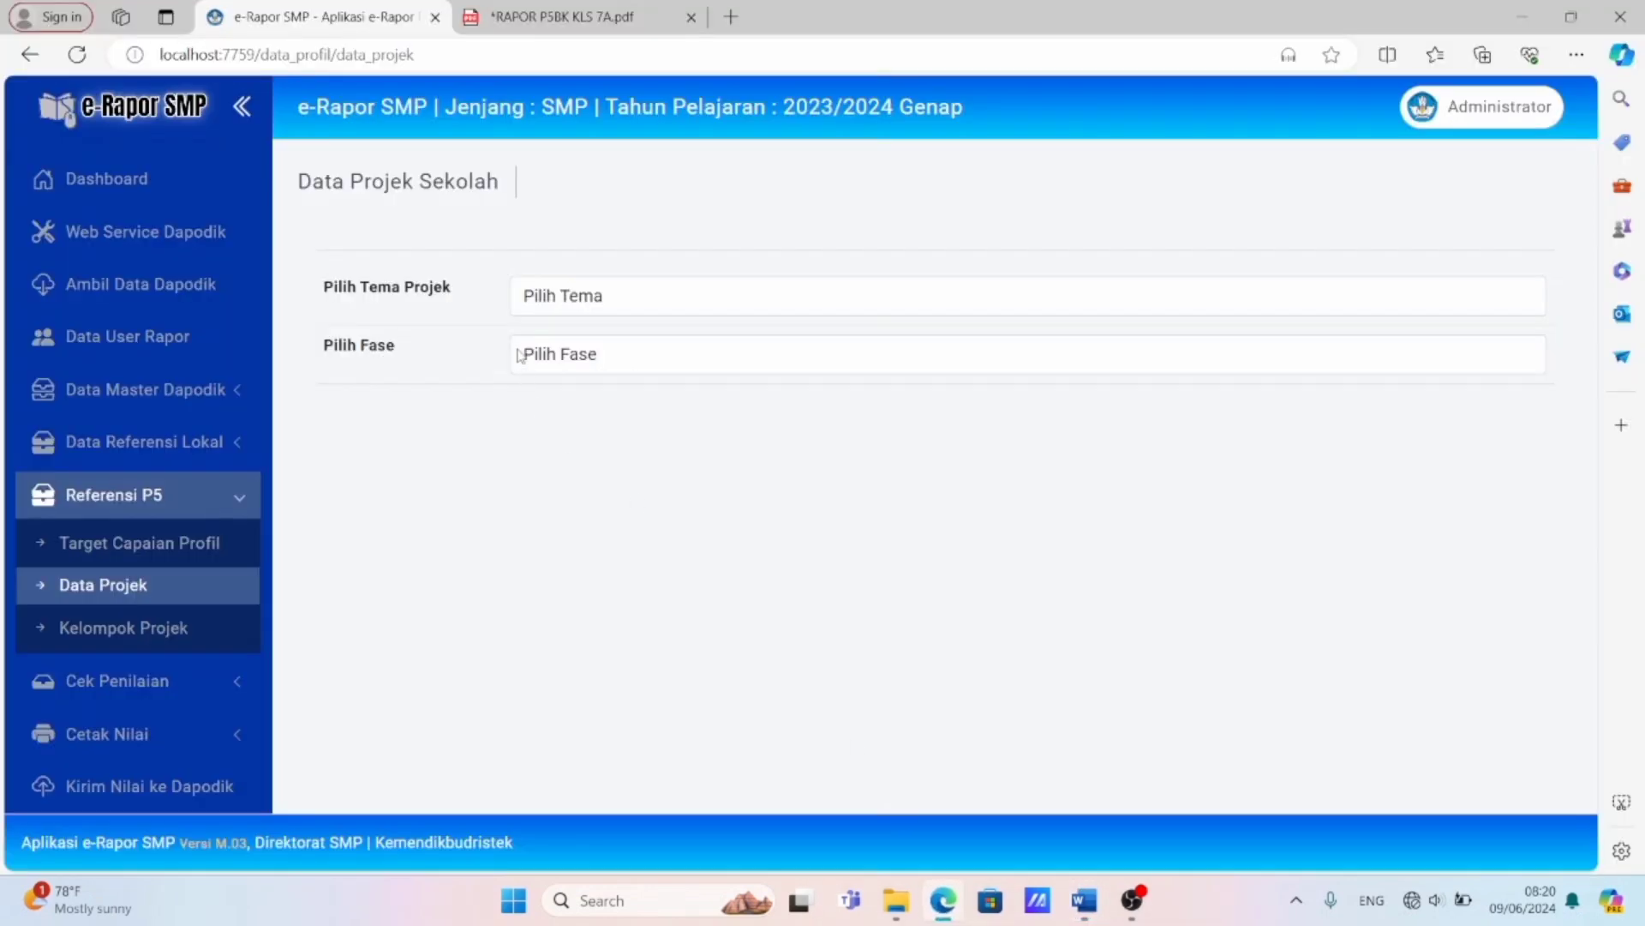
left_click(557, 295)
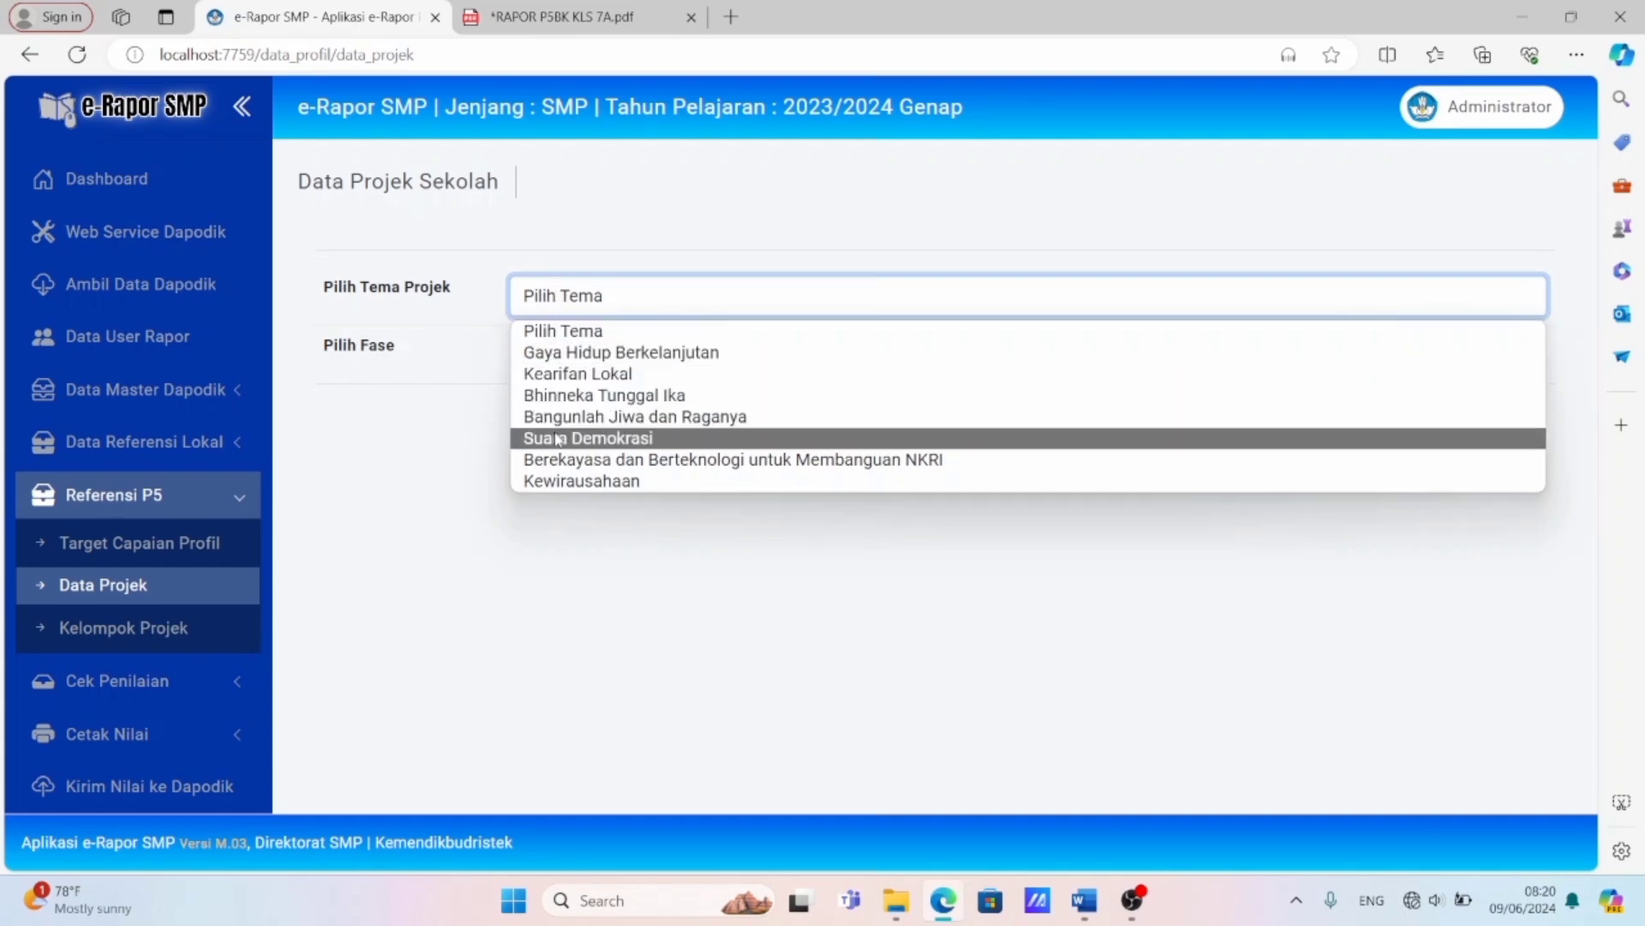
left_click(557, 438)
left_click(553, 354)
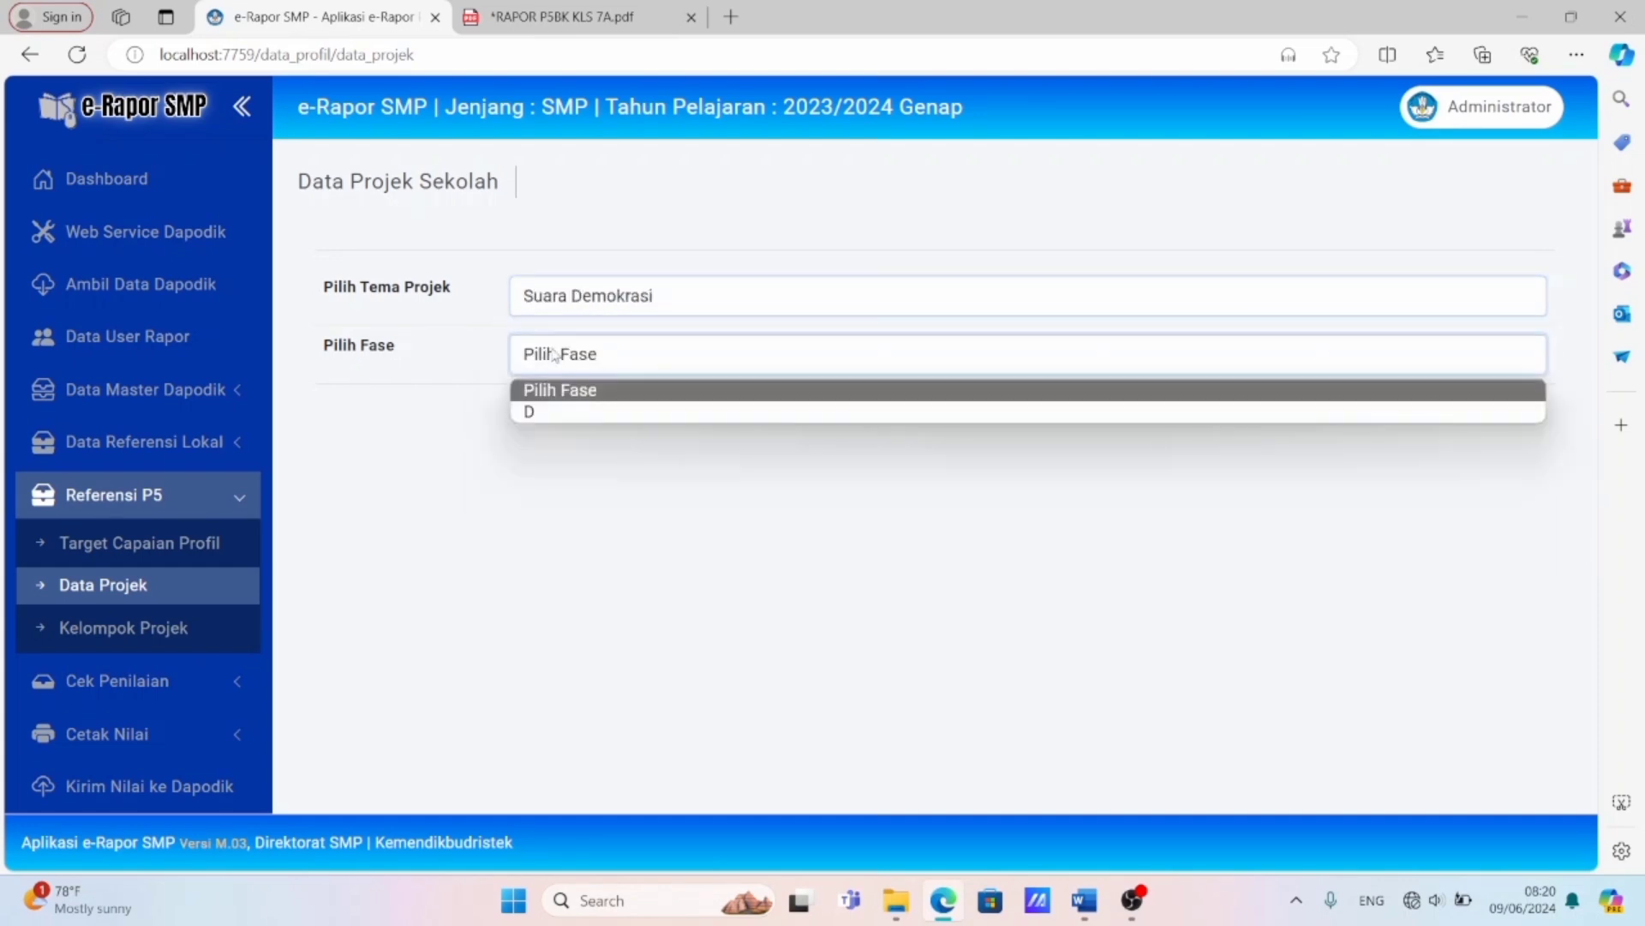
left_click(552, 412)
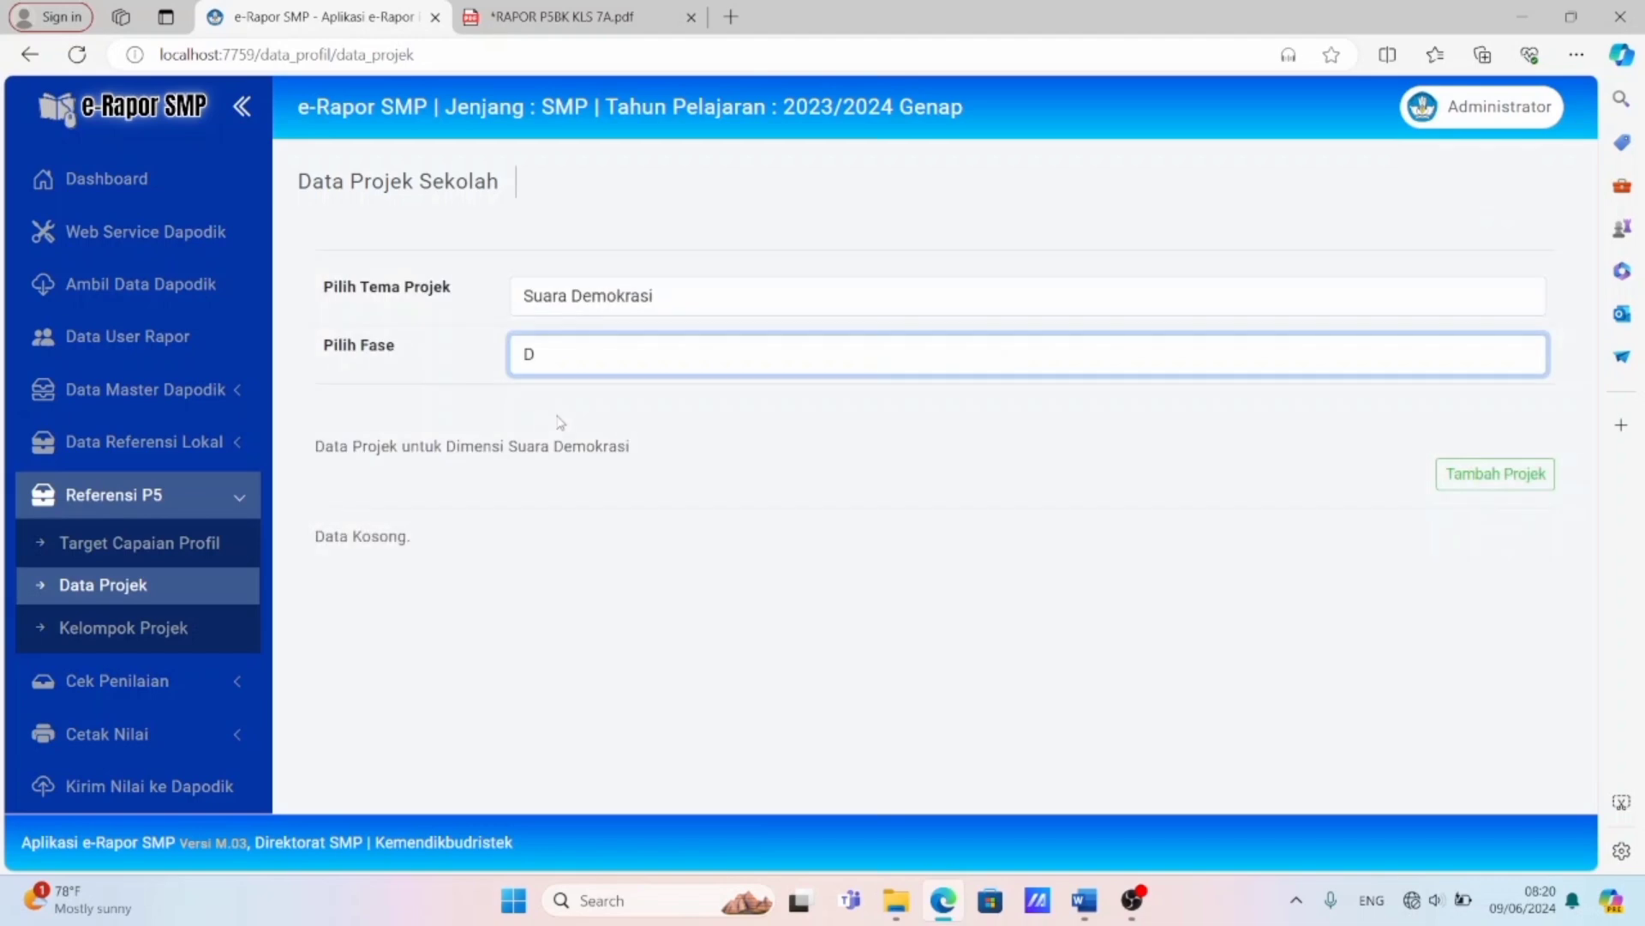
Start adding a project to the theme, check the numbering in the P5 report PDF, and set the project number to 2.
left_click(1454, 490)
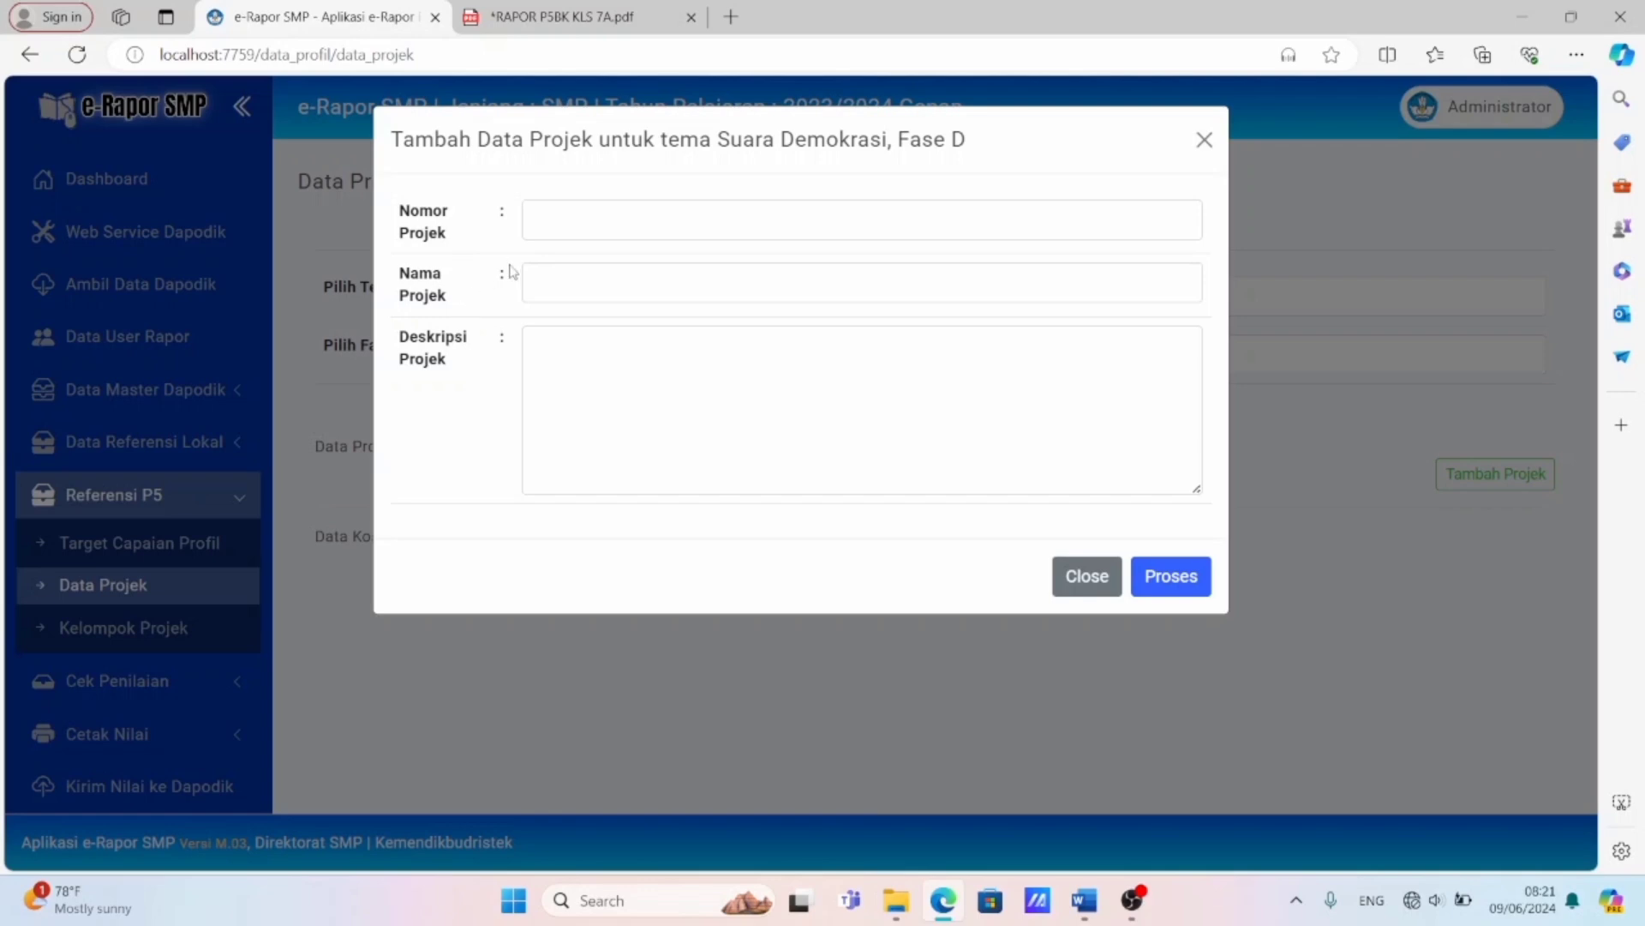
left_click(549, 17)
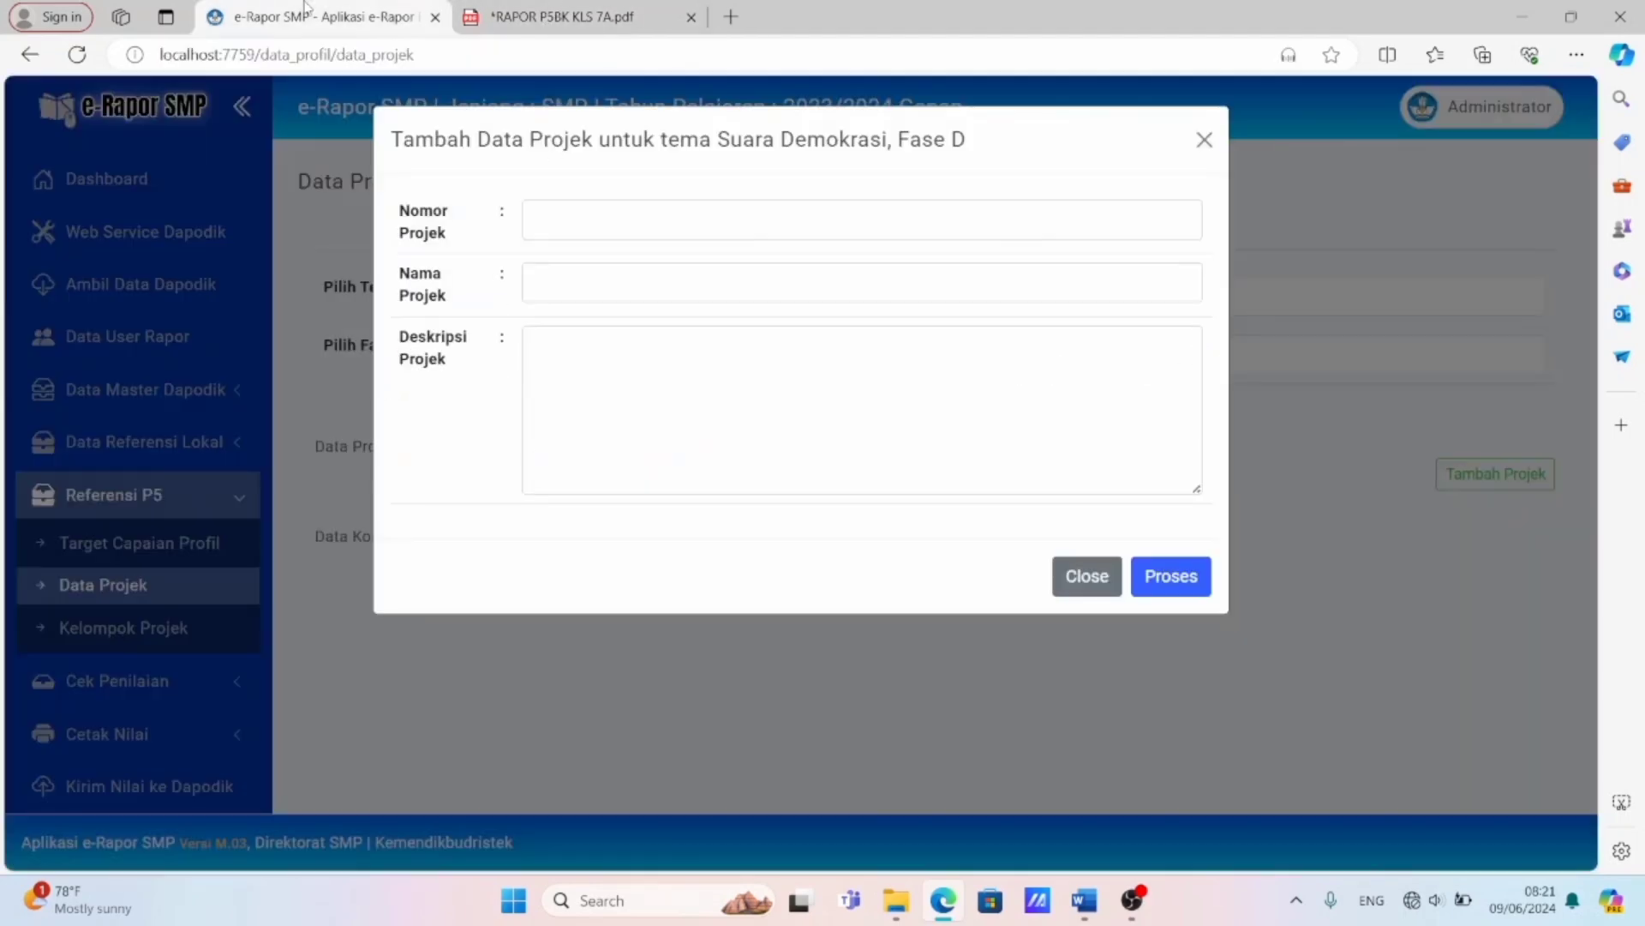
left_click(307, 14)
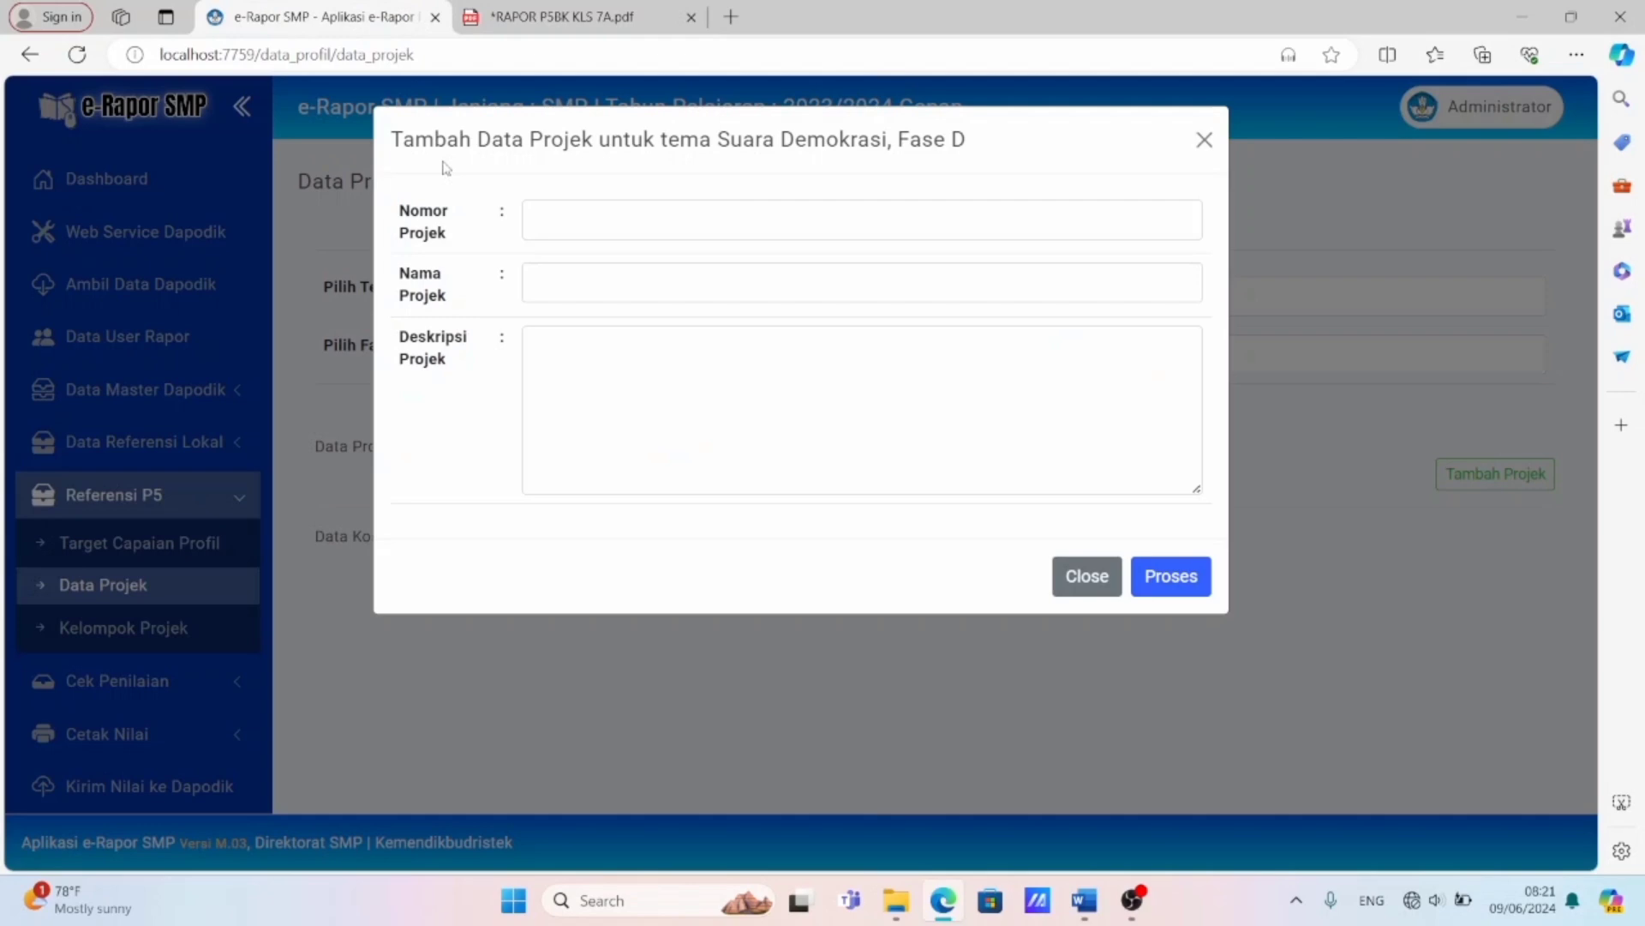
left_click(580, 223)
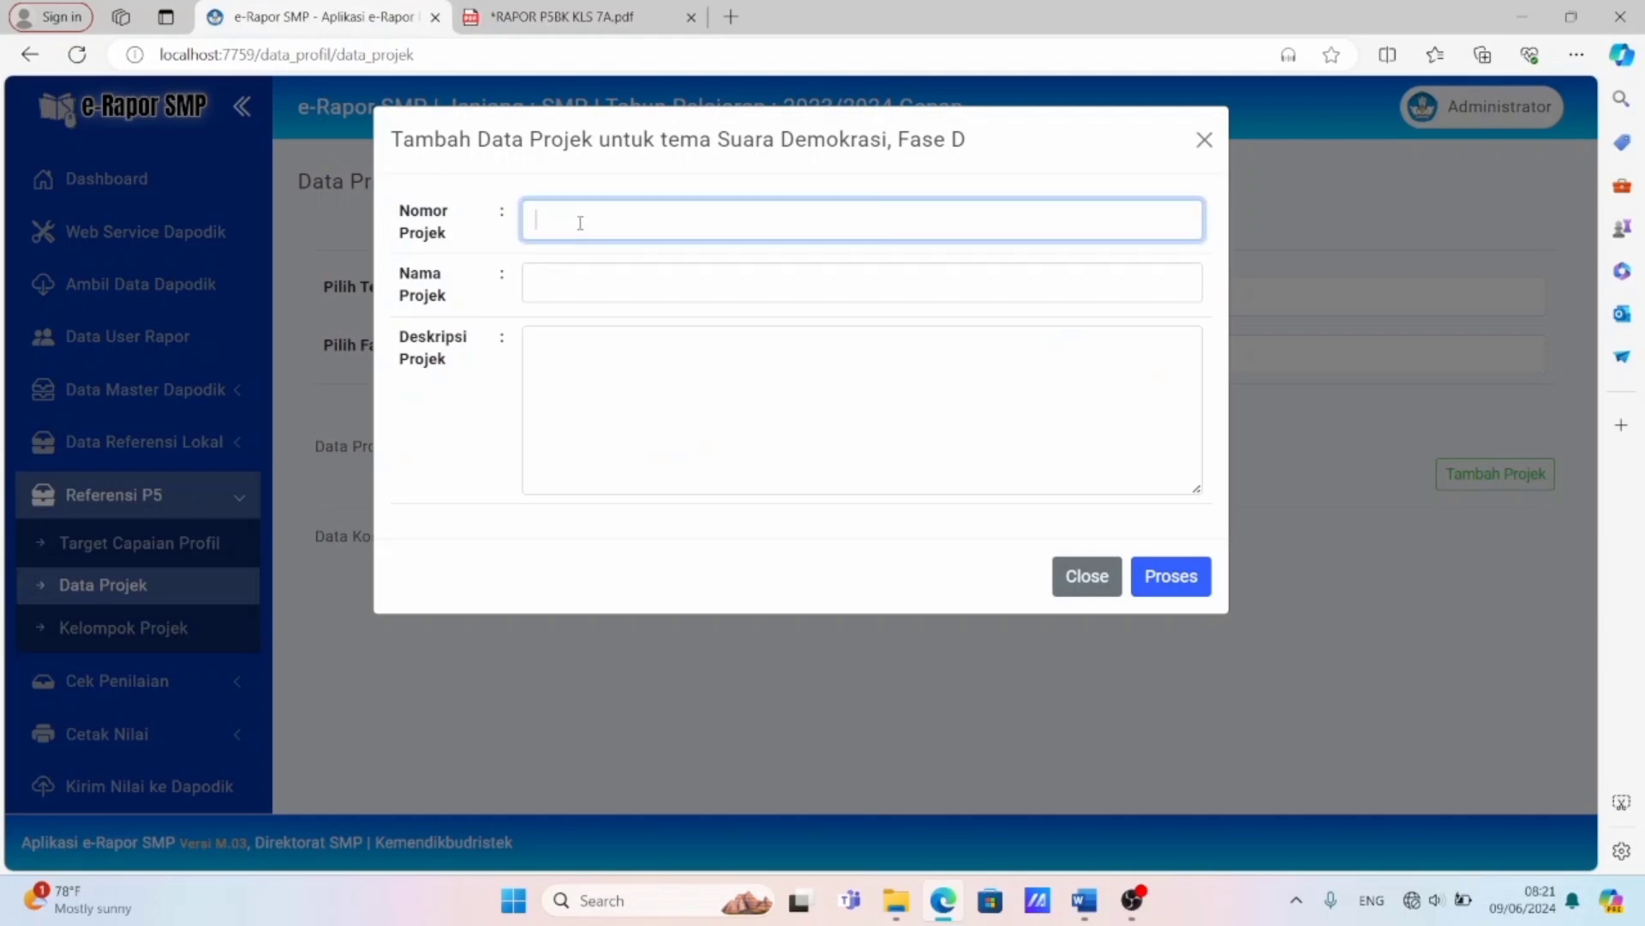
type("2")
Copy the title "Pemilihan Ketua dan Wakil Ketua OSIS" from the P5 Semester 2 Word document into the project name.
left_click(581, 285)
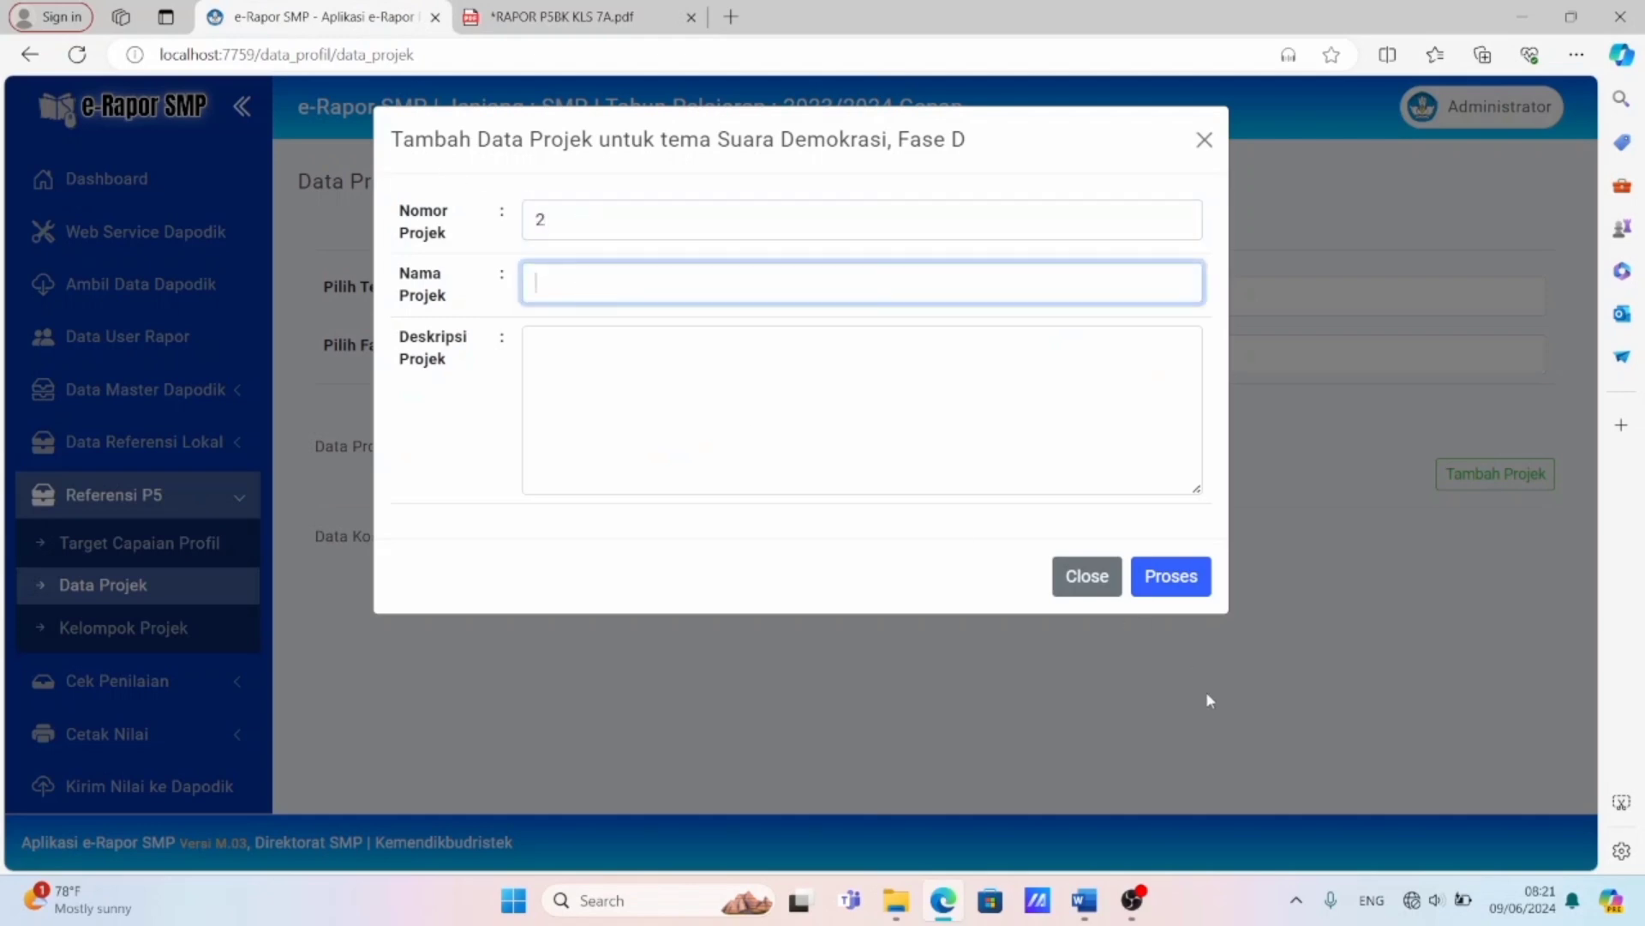
left_click(1090, 895)
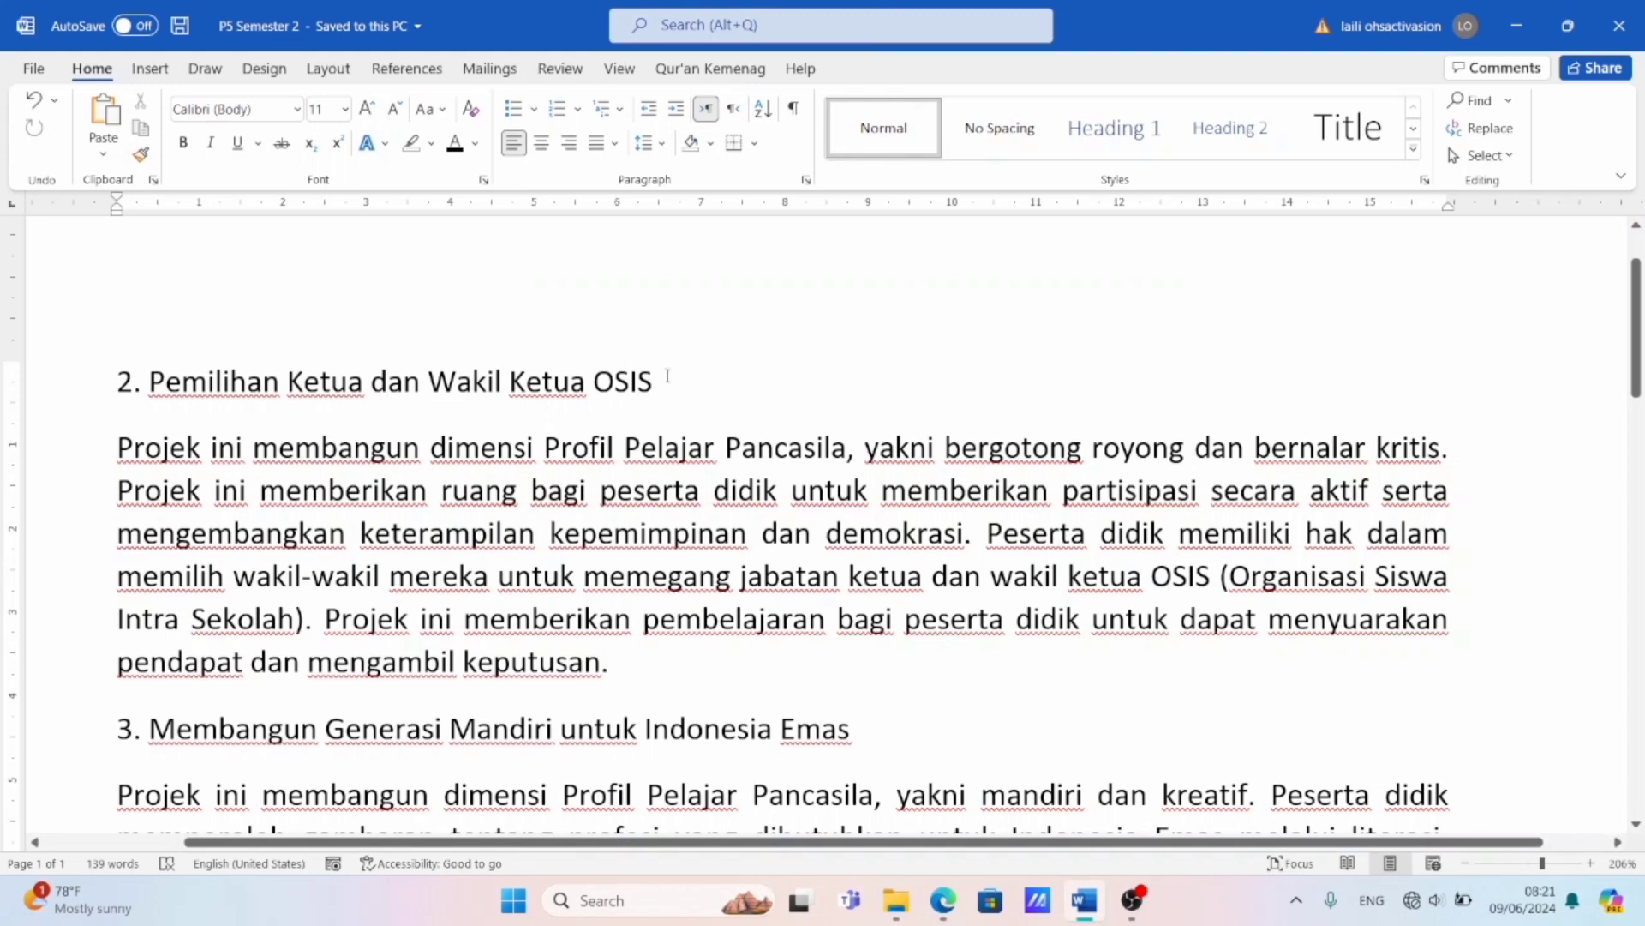
left_click_drag(659, 383, 201, 388)
key("ctrl+c")
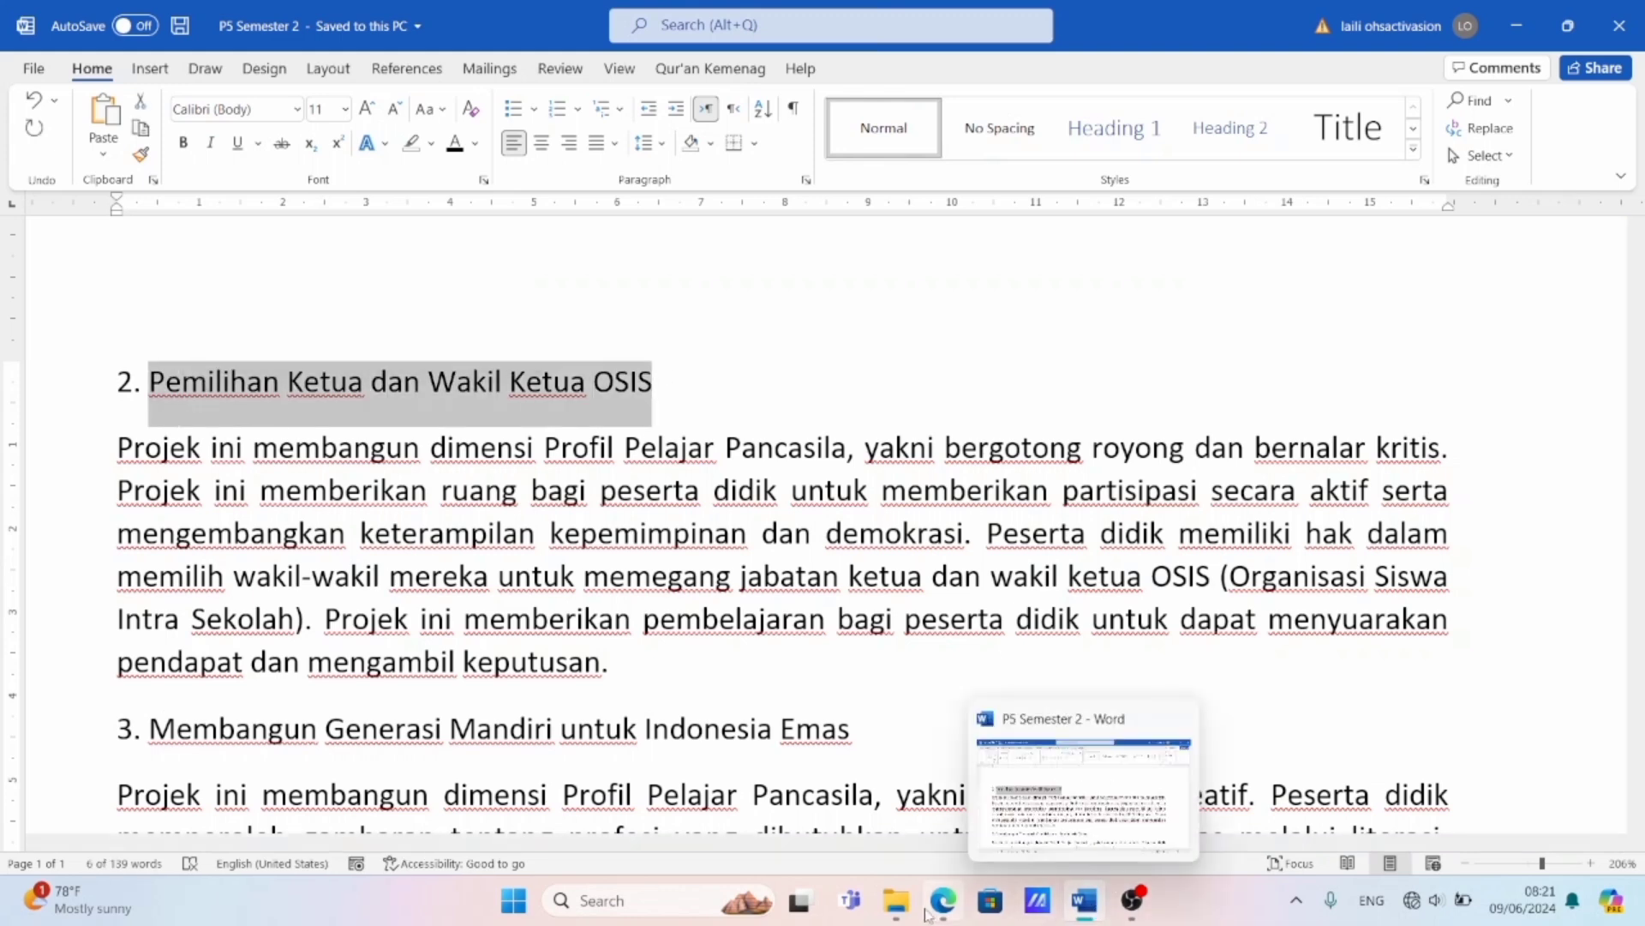
left_click(944, 909)
left_click(593, 300)
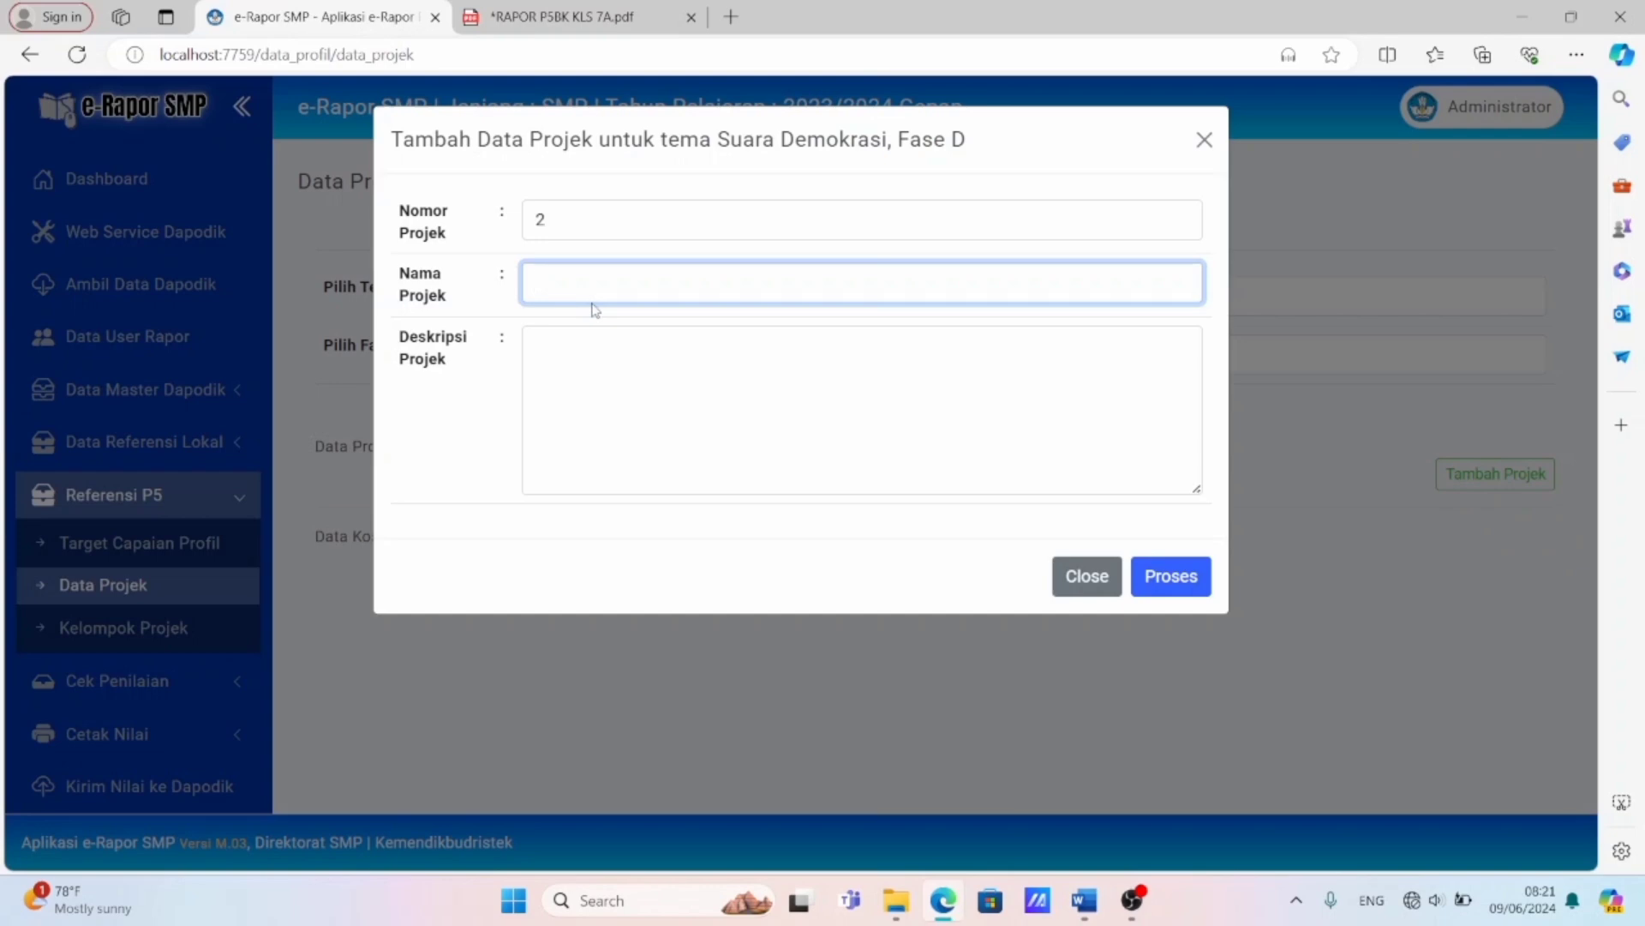
key("ctrl+v")
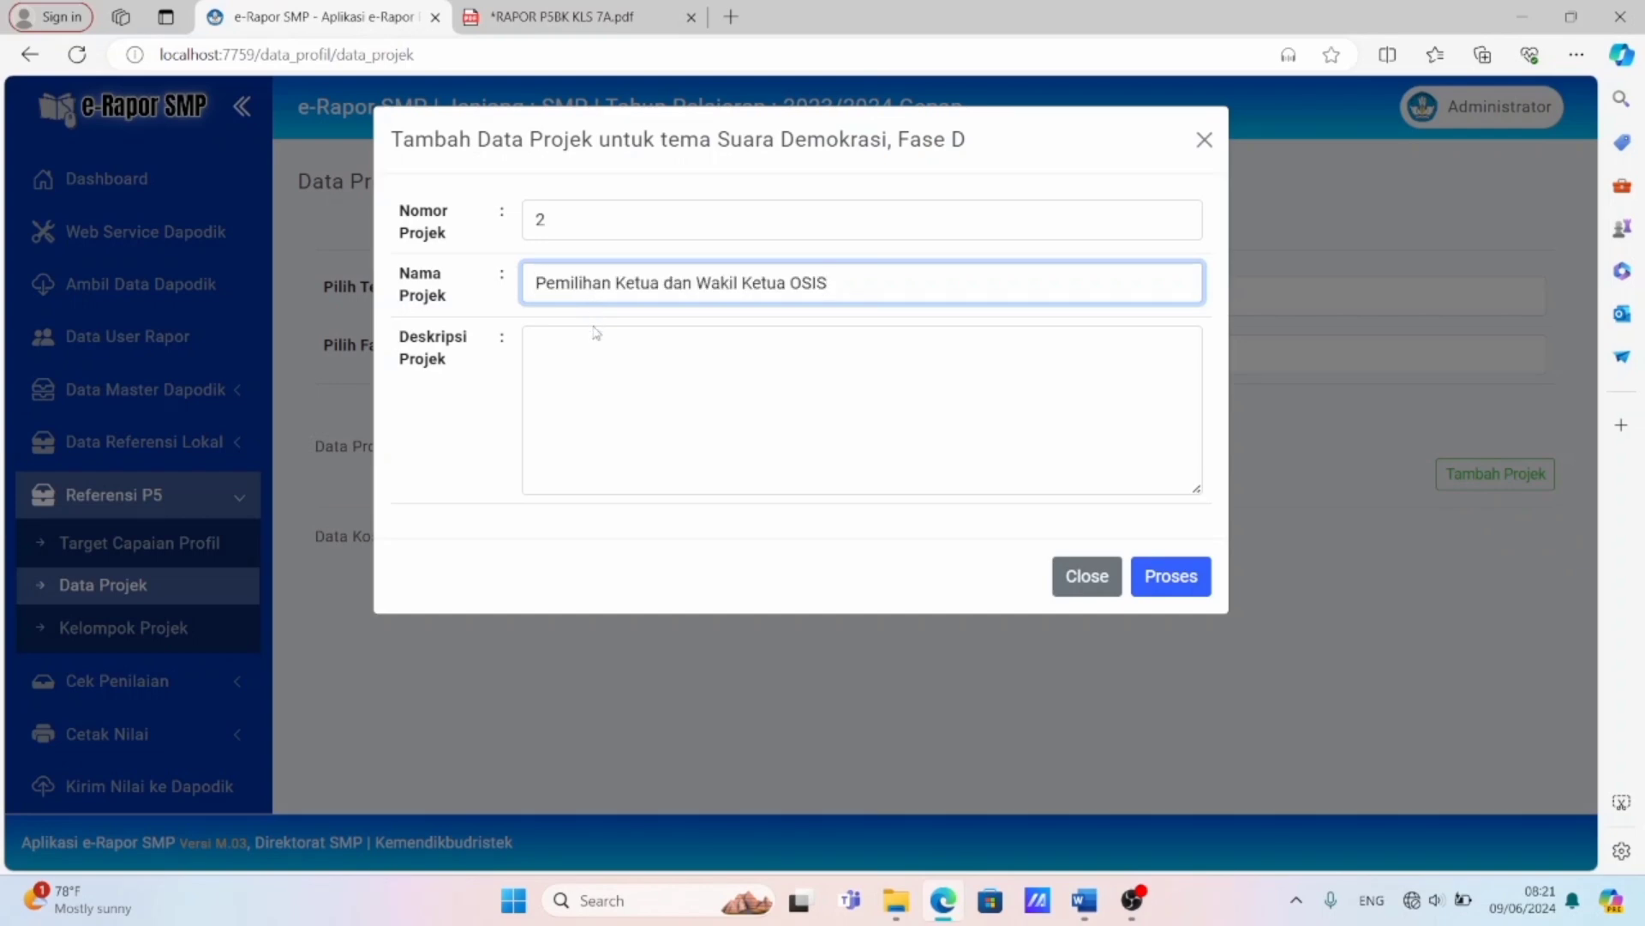
Copy the paragraph under heading 2 of the Word document into the project description in e-Rapor SMP and save the project.
left_click(1084, 899)
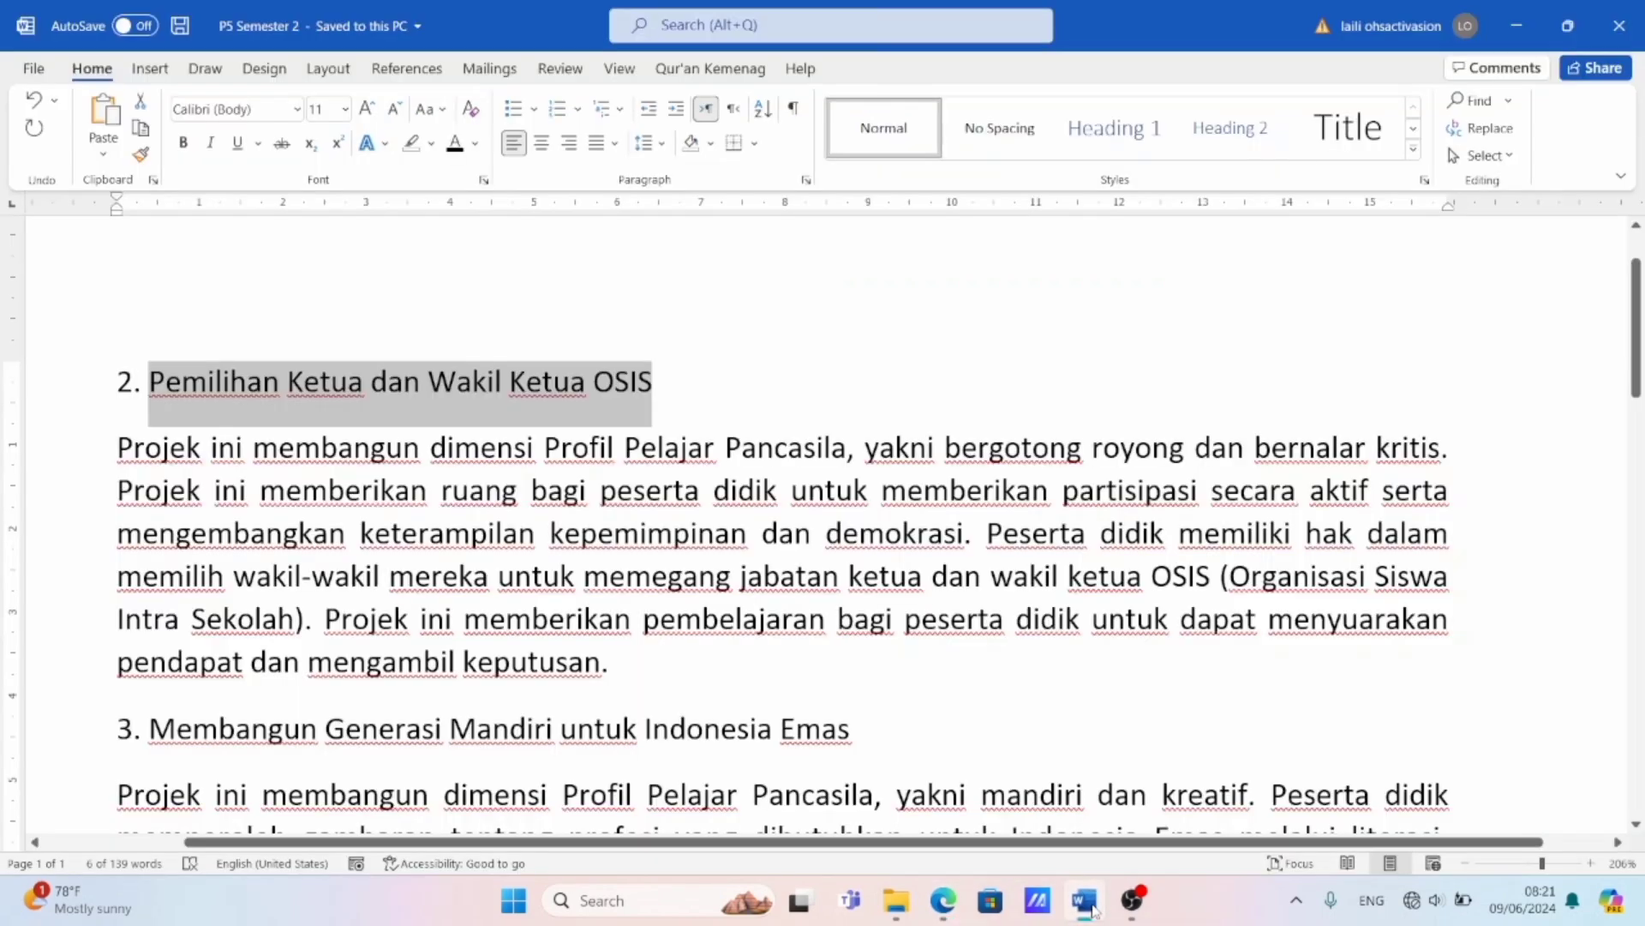
left_click(528, 420)
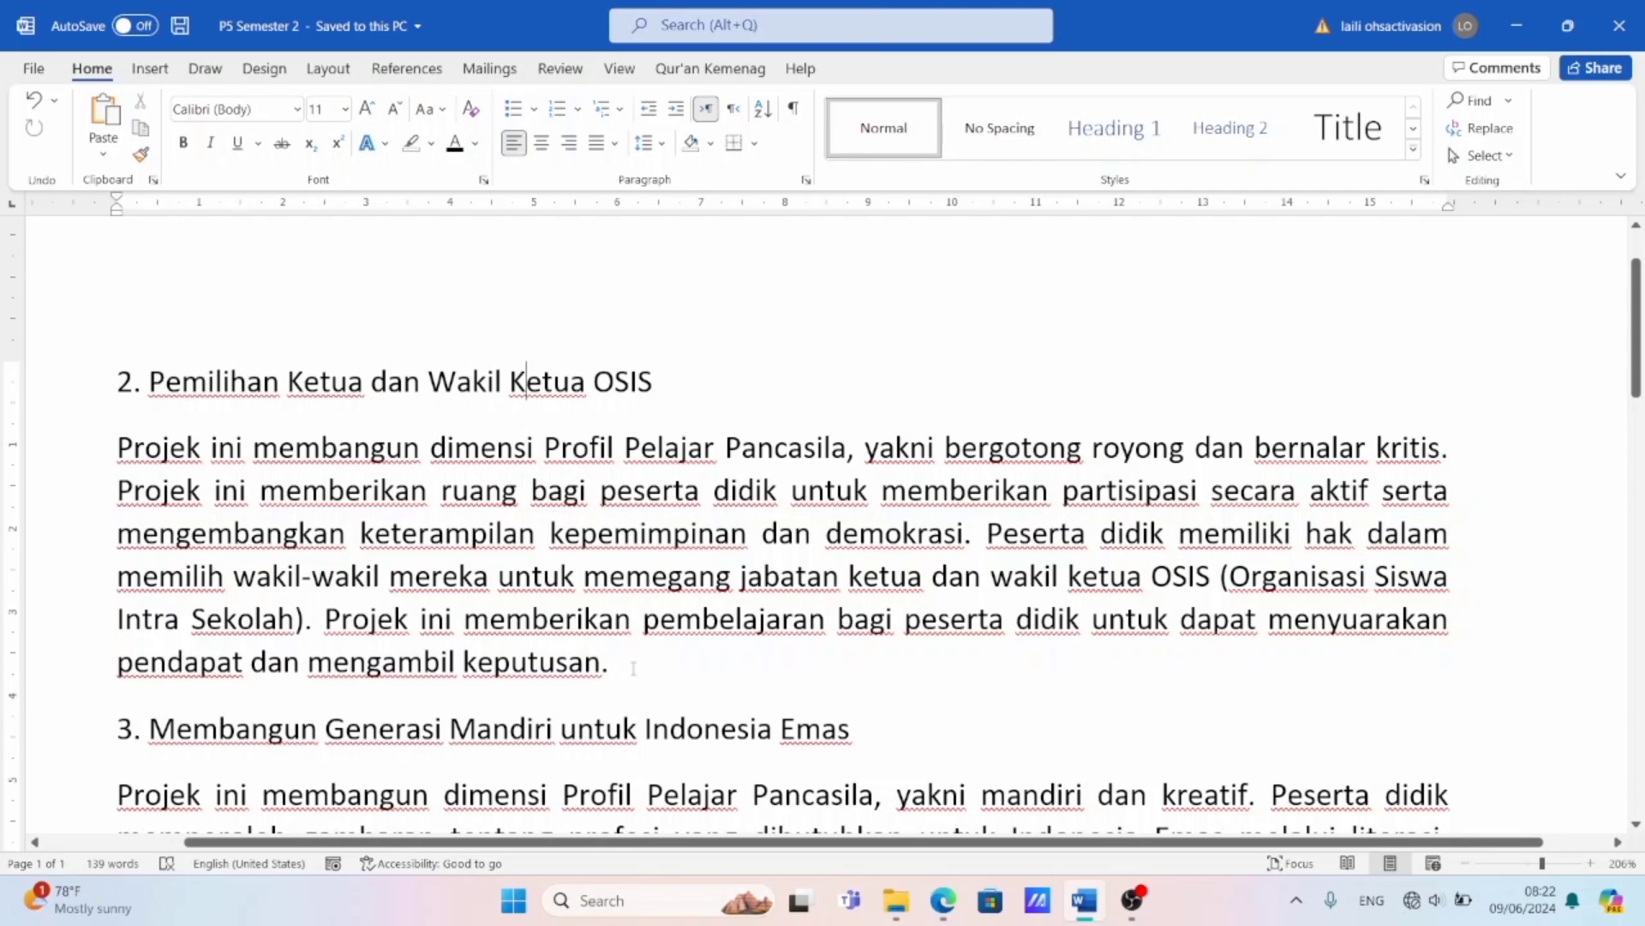
left_click_drag(634, 668, 92, 463)
key("ctrl+c")
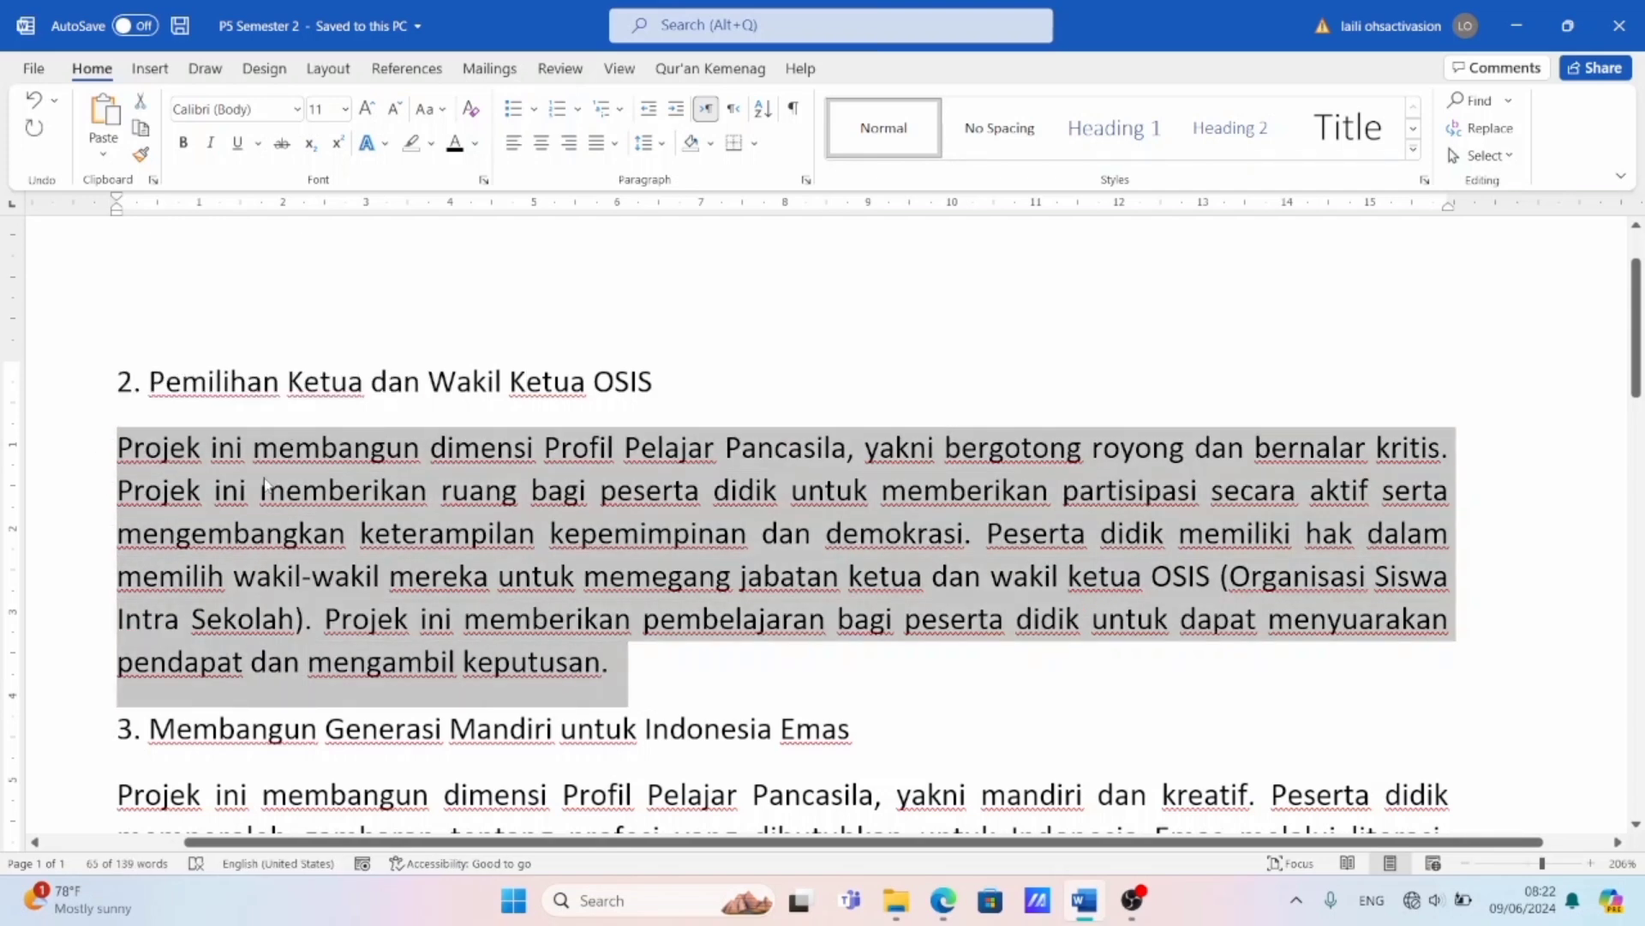
left_click(957, 897)
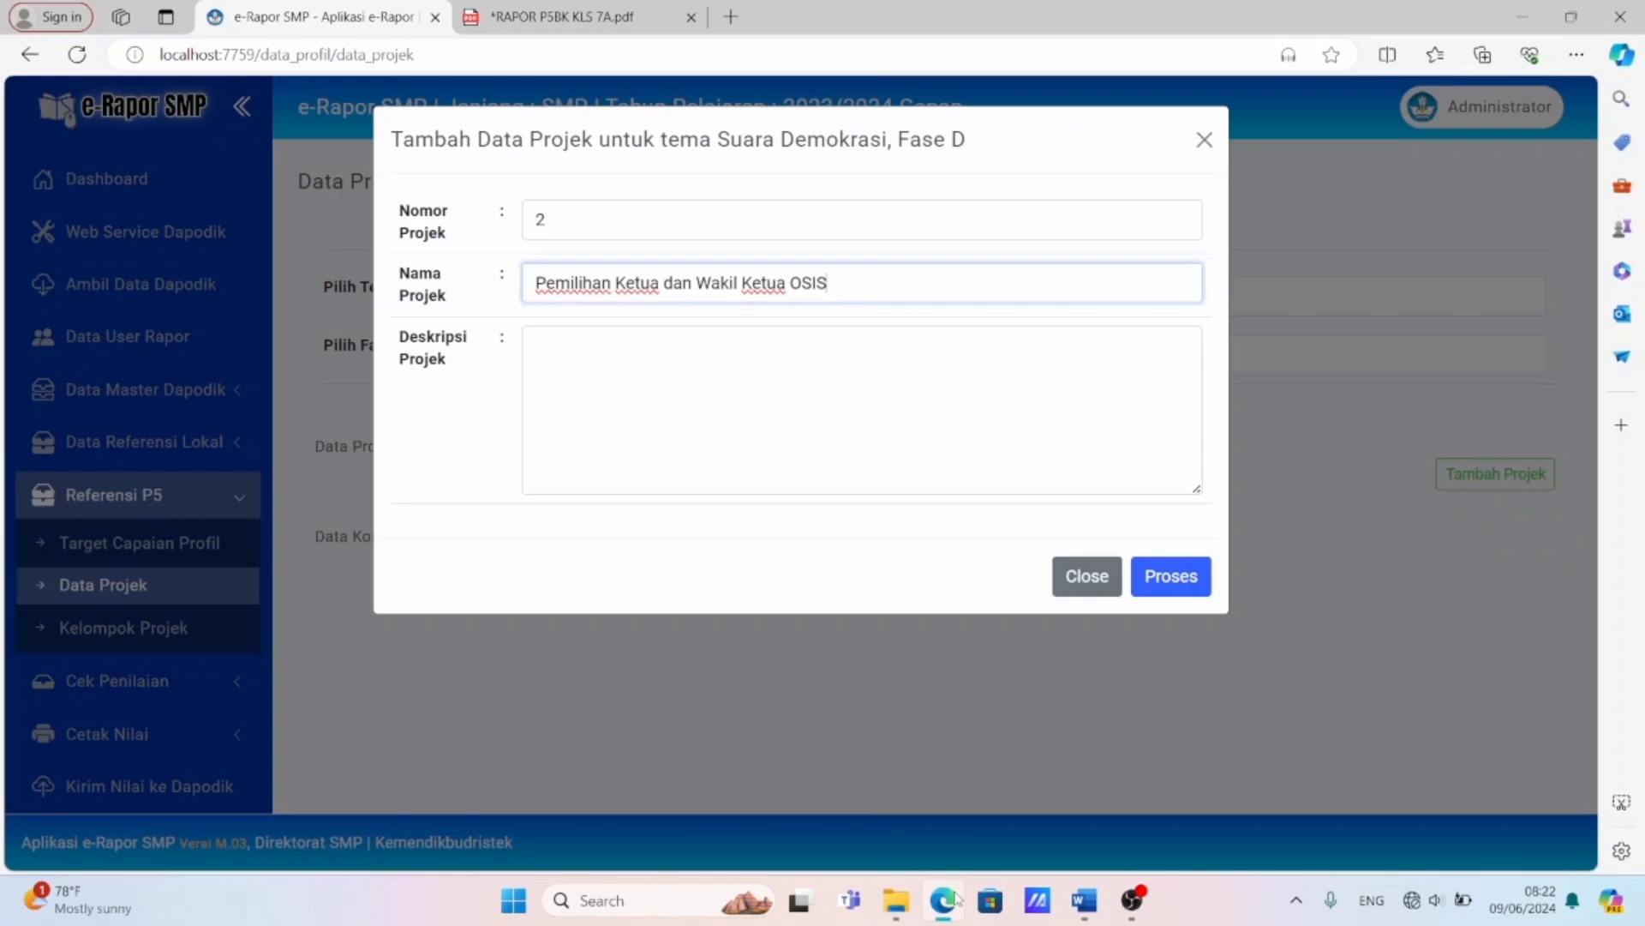
left_click(578, 358)
key("ctrl+v")
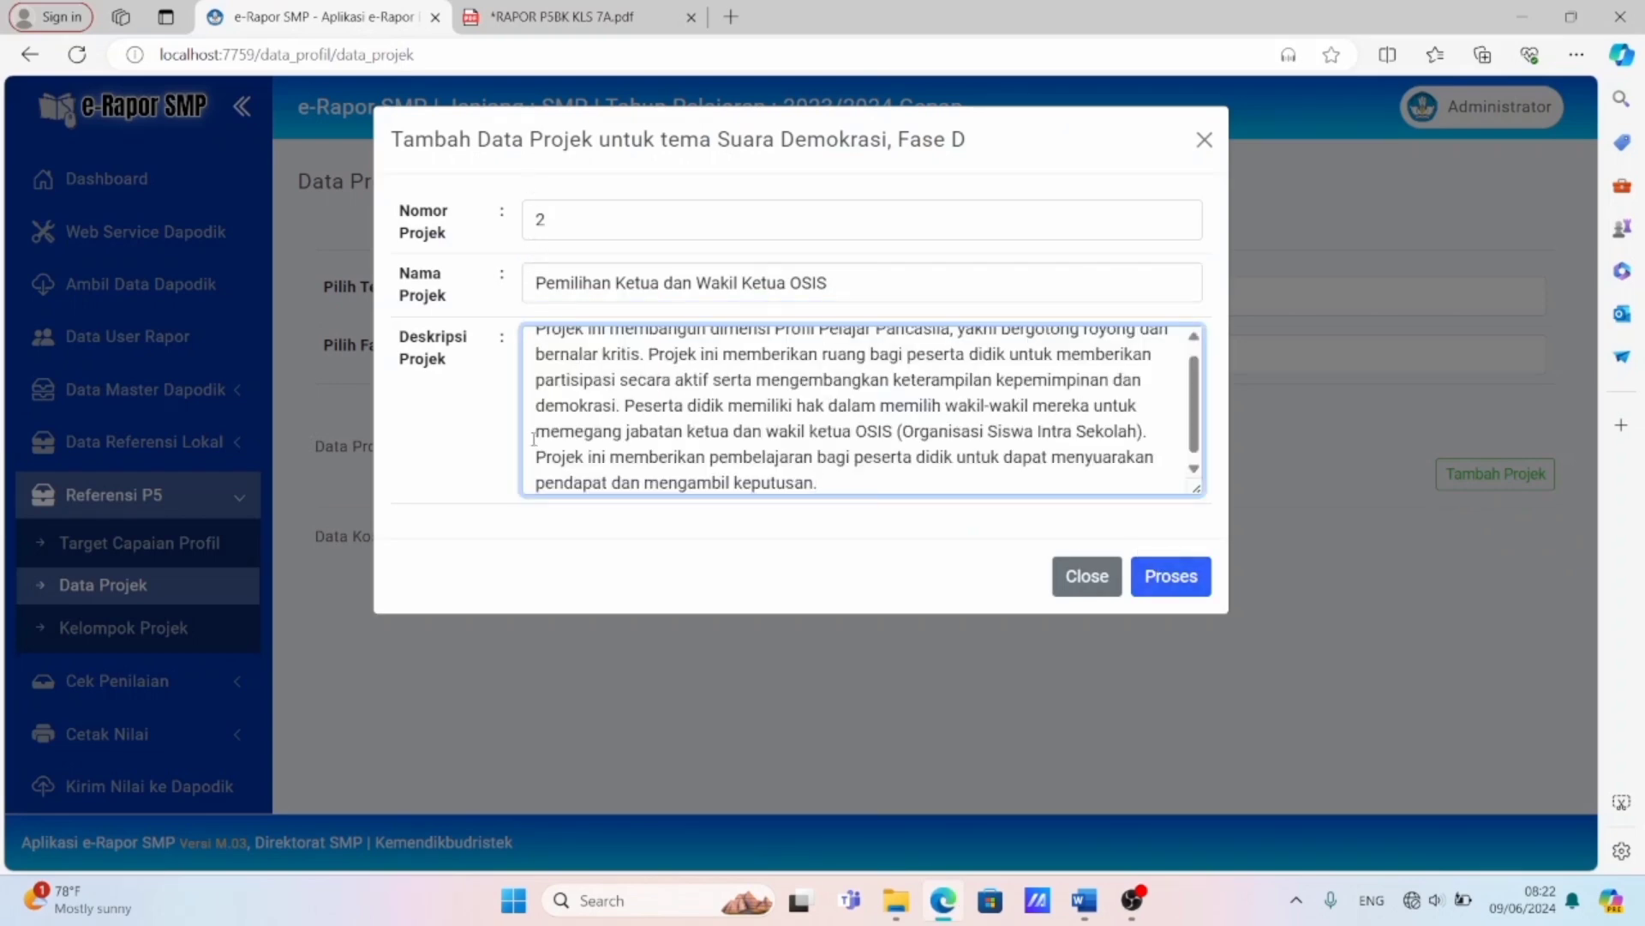
left_click(1153, 578)
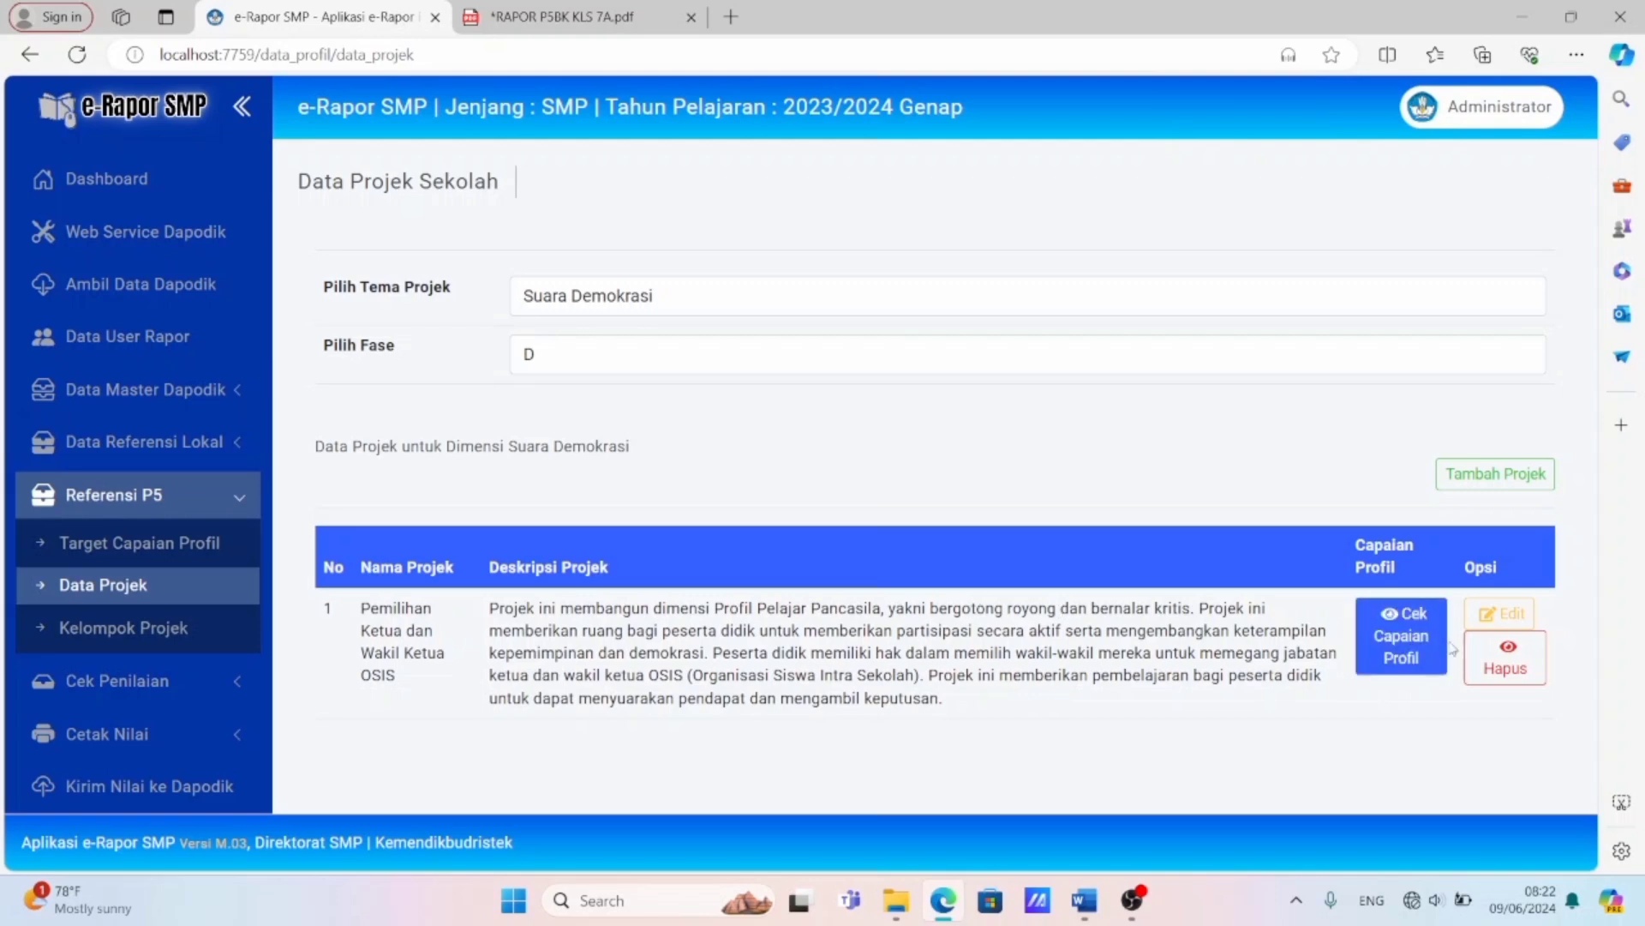
Review the saved project's editable details without changing them, and open its Capaian Profil data.
left_click(1492, 624)
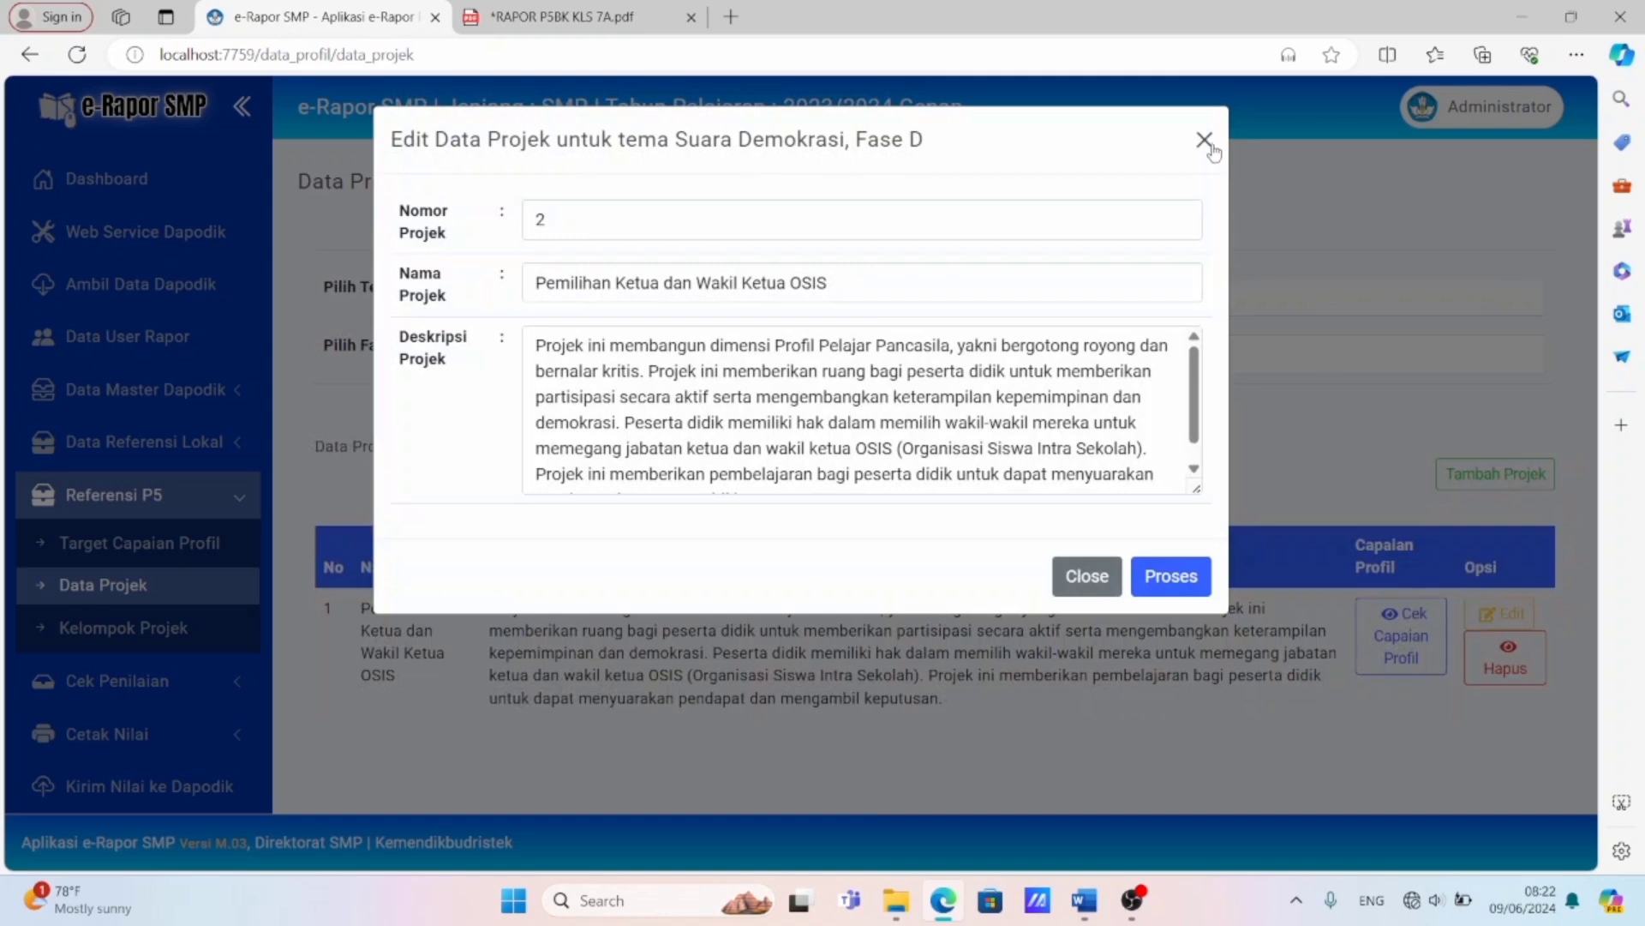
left_click(1209, 140)
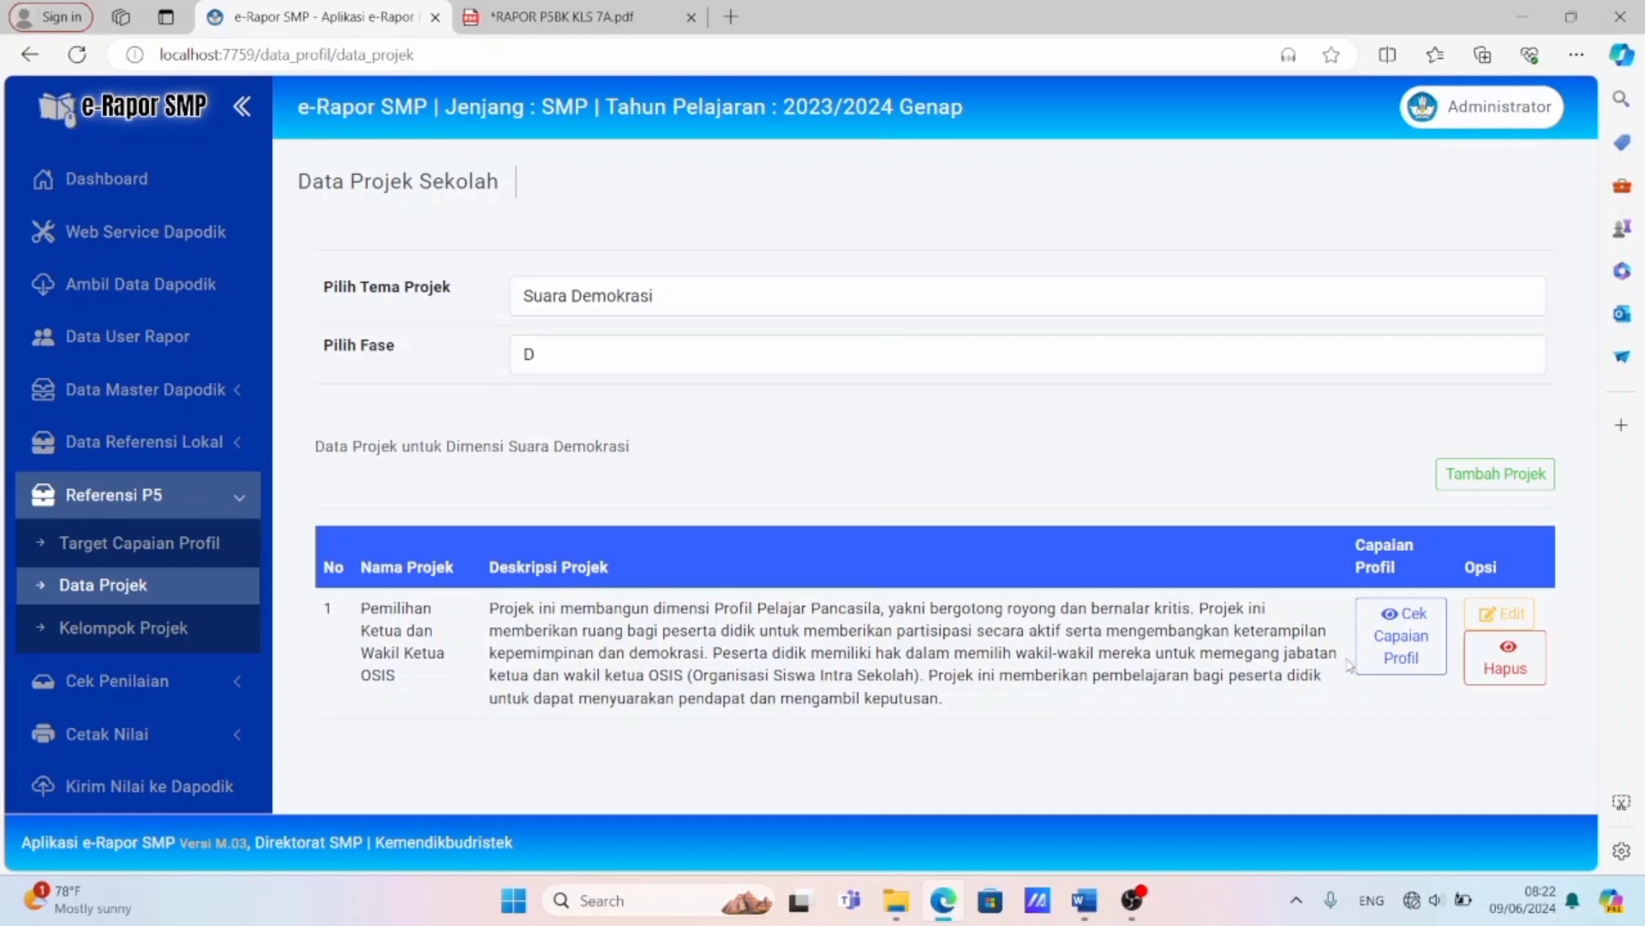
left_click(1379, 660)
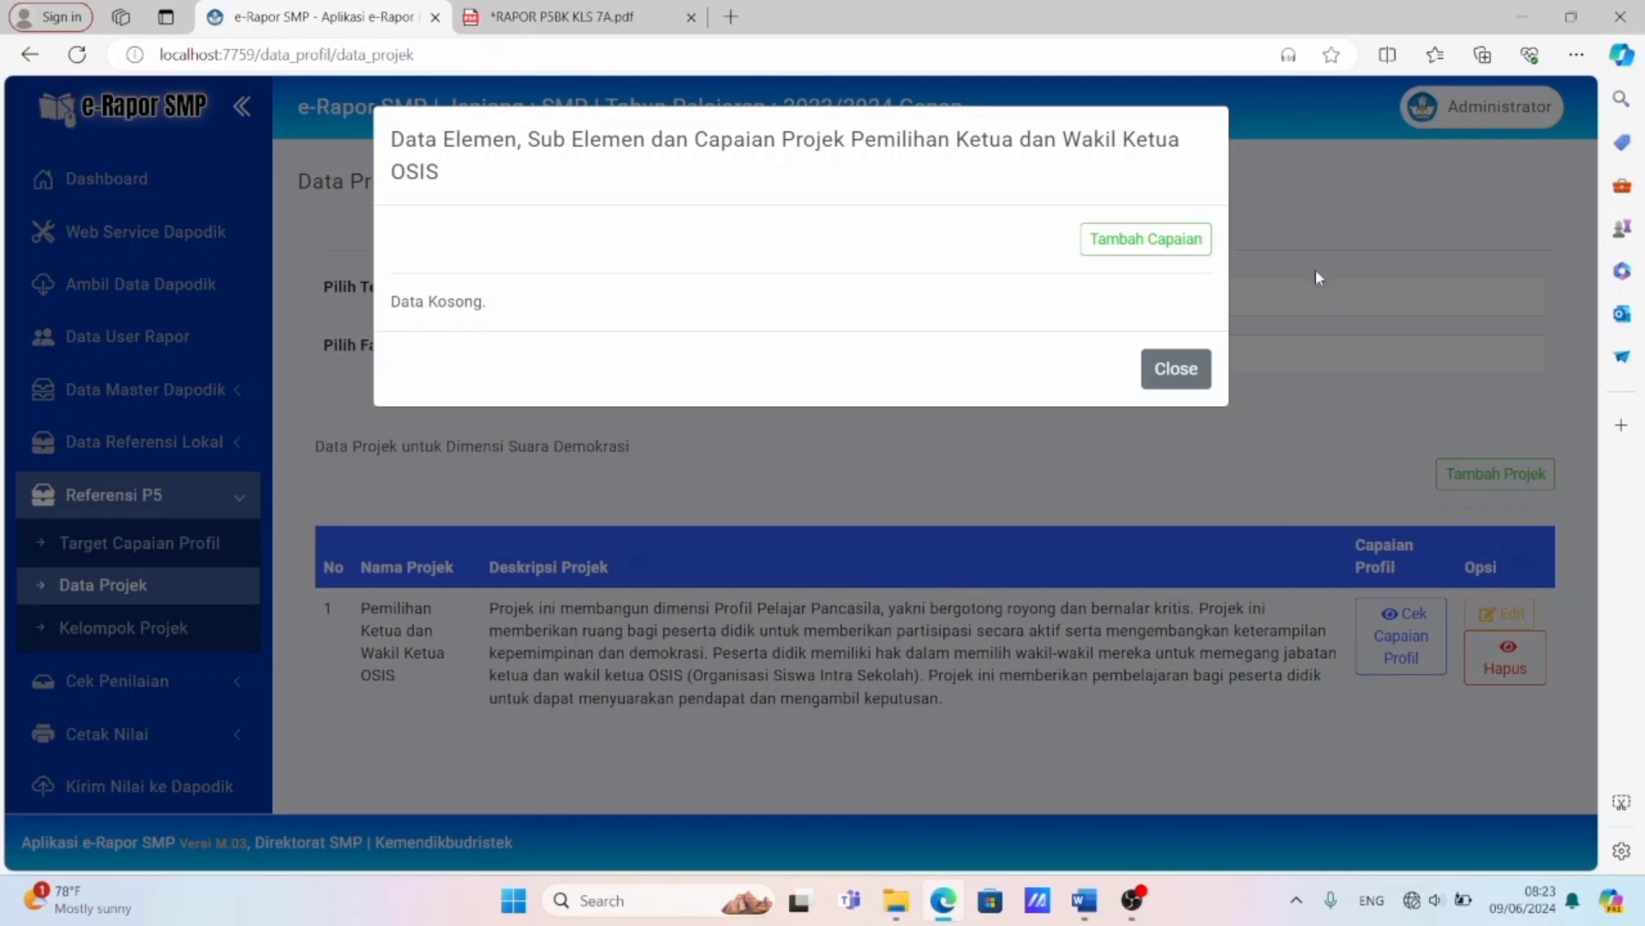
Add the sub-element "Kerja sama" under Bergotong royong, Kolaborasi to the OSIS election project's profile achievements.
left_click(1183, 242)
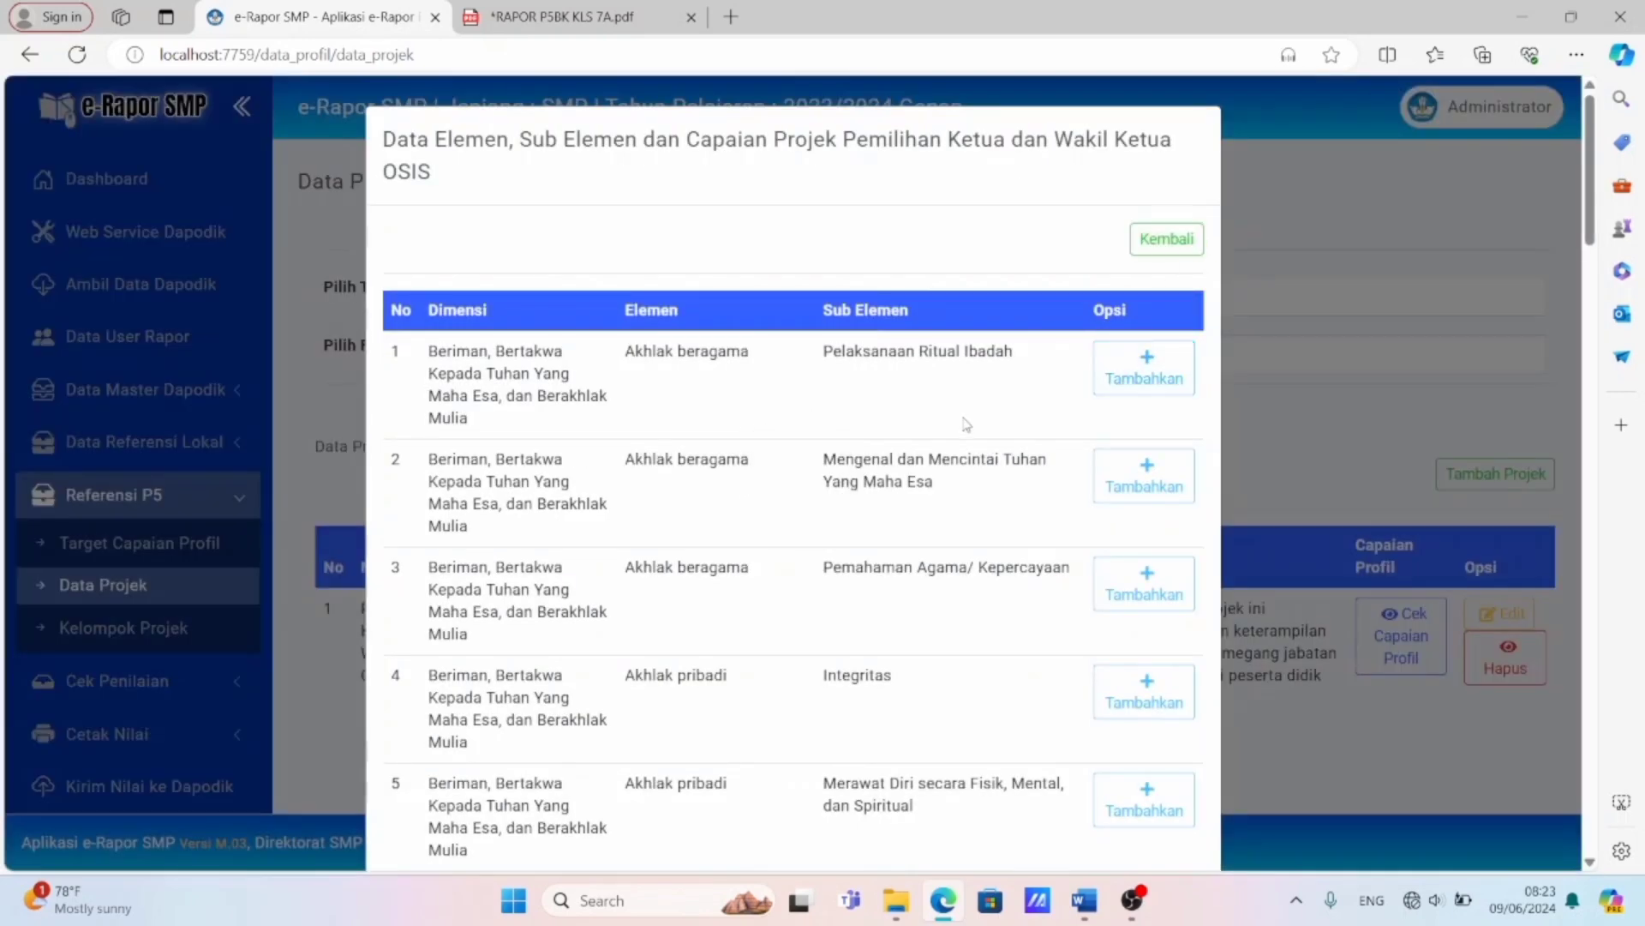
scroll(967, 423, "down", 1)
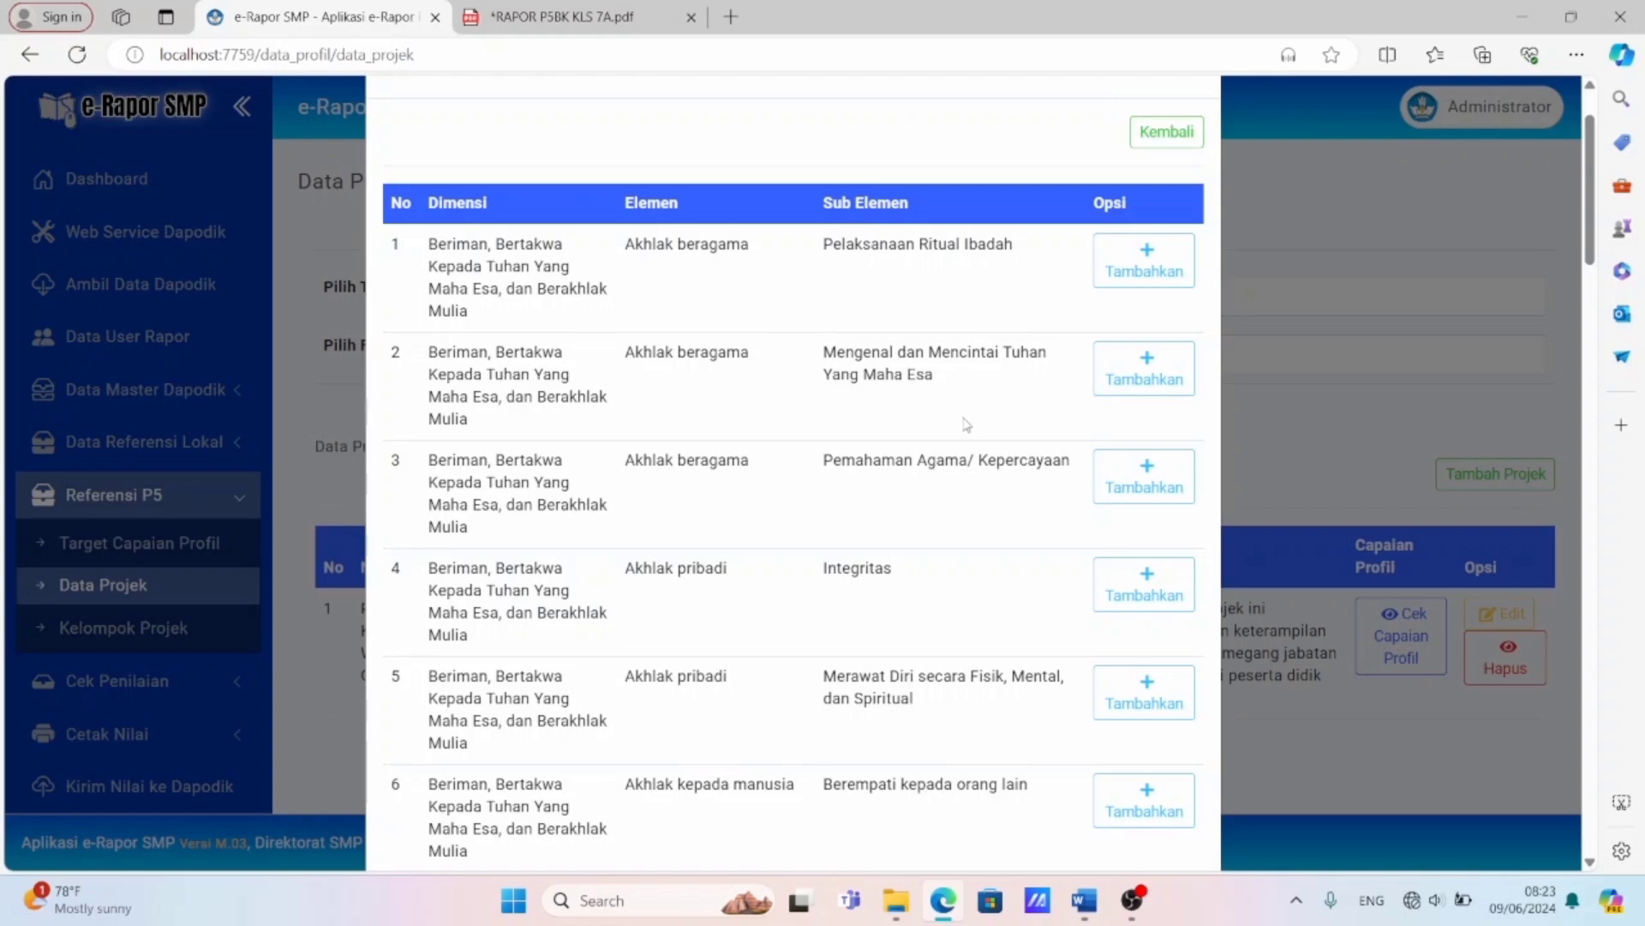
scroll(966, 424, "down", 10)
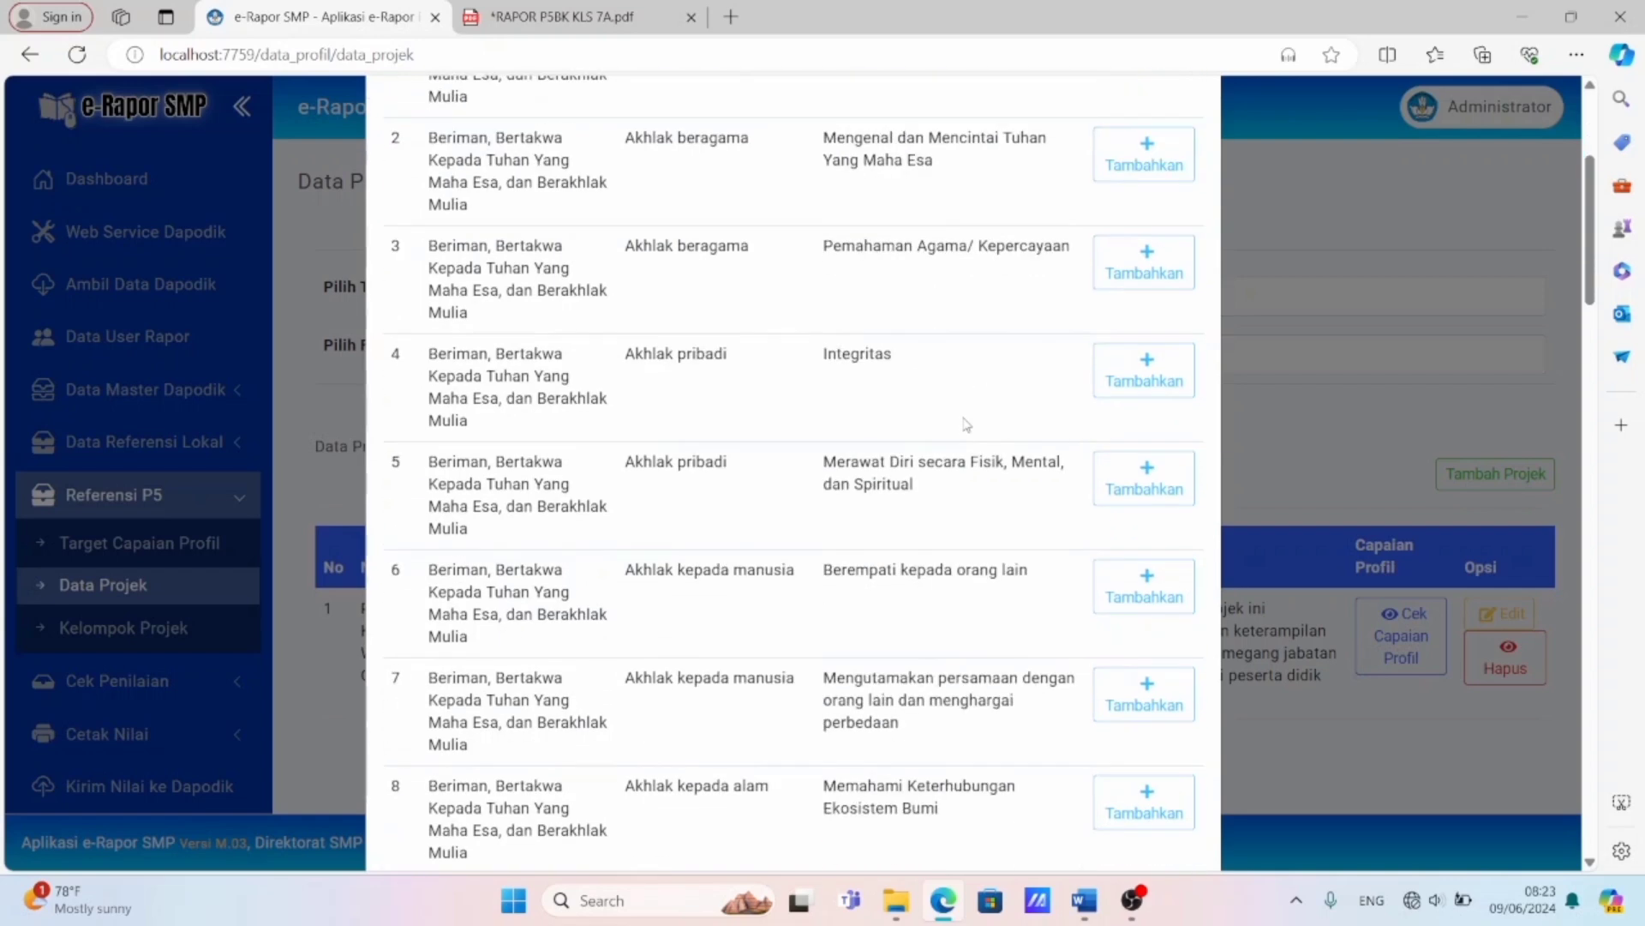
scroll(967, 424, "down", 5)
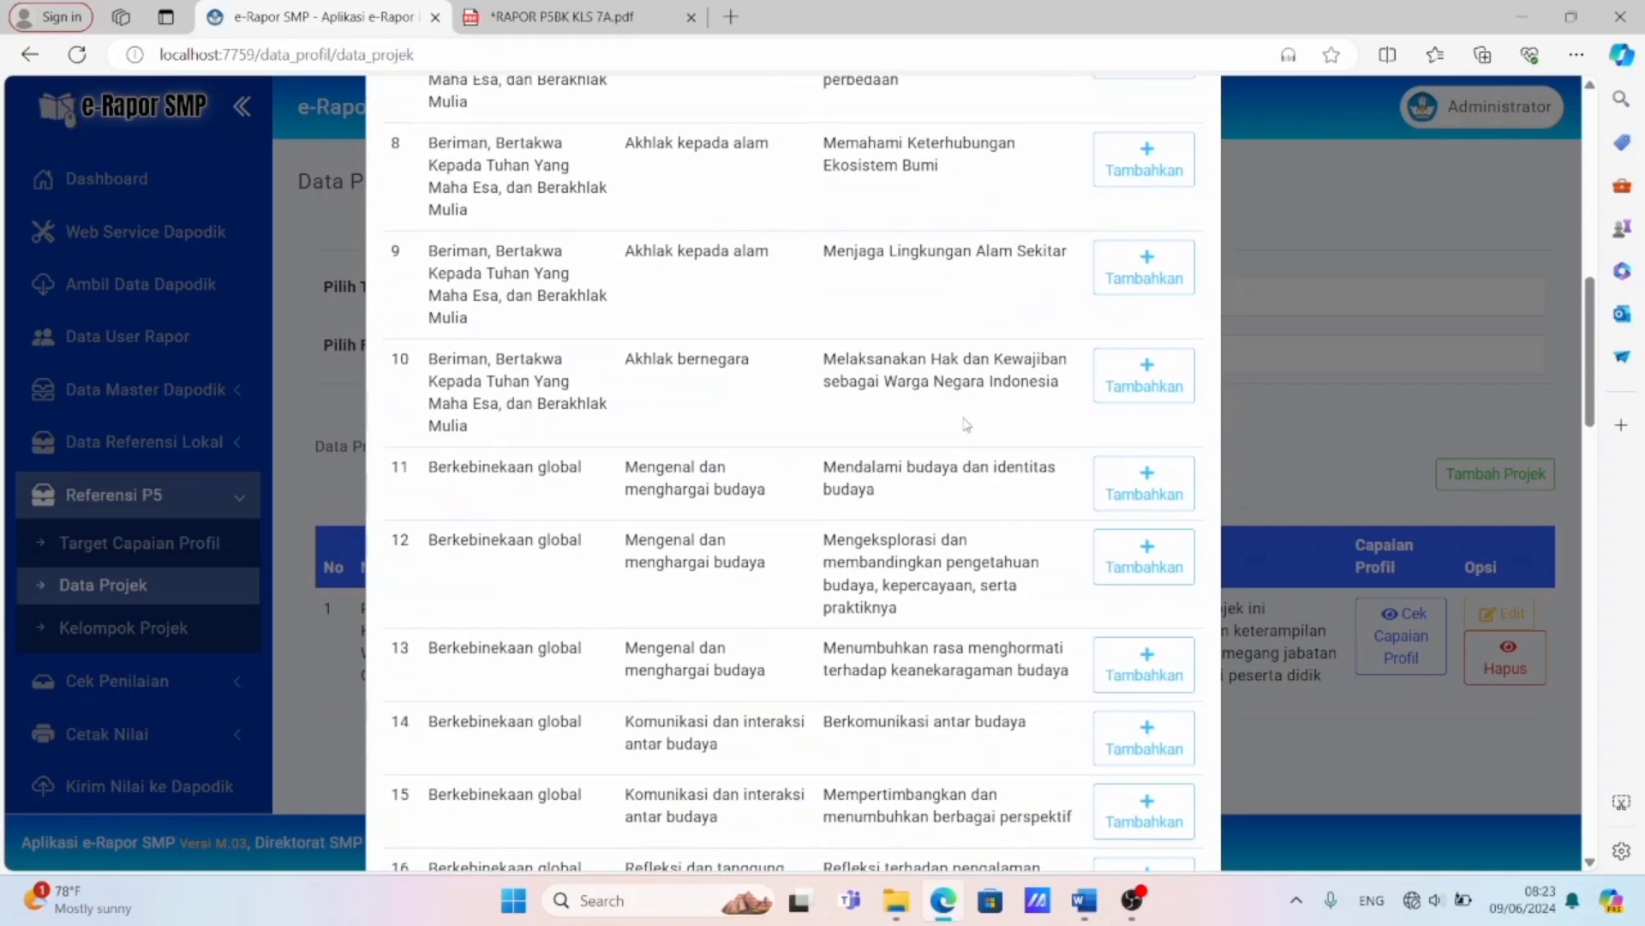
scroll(966, 425, "down", 6)
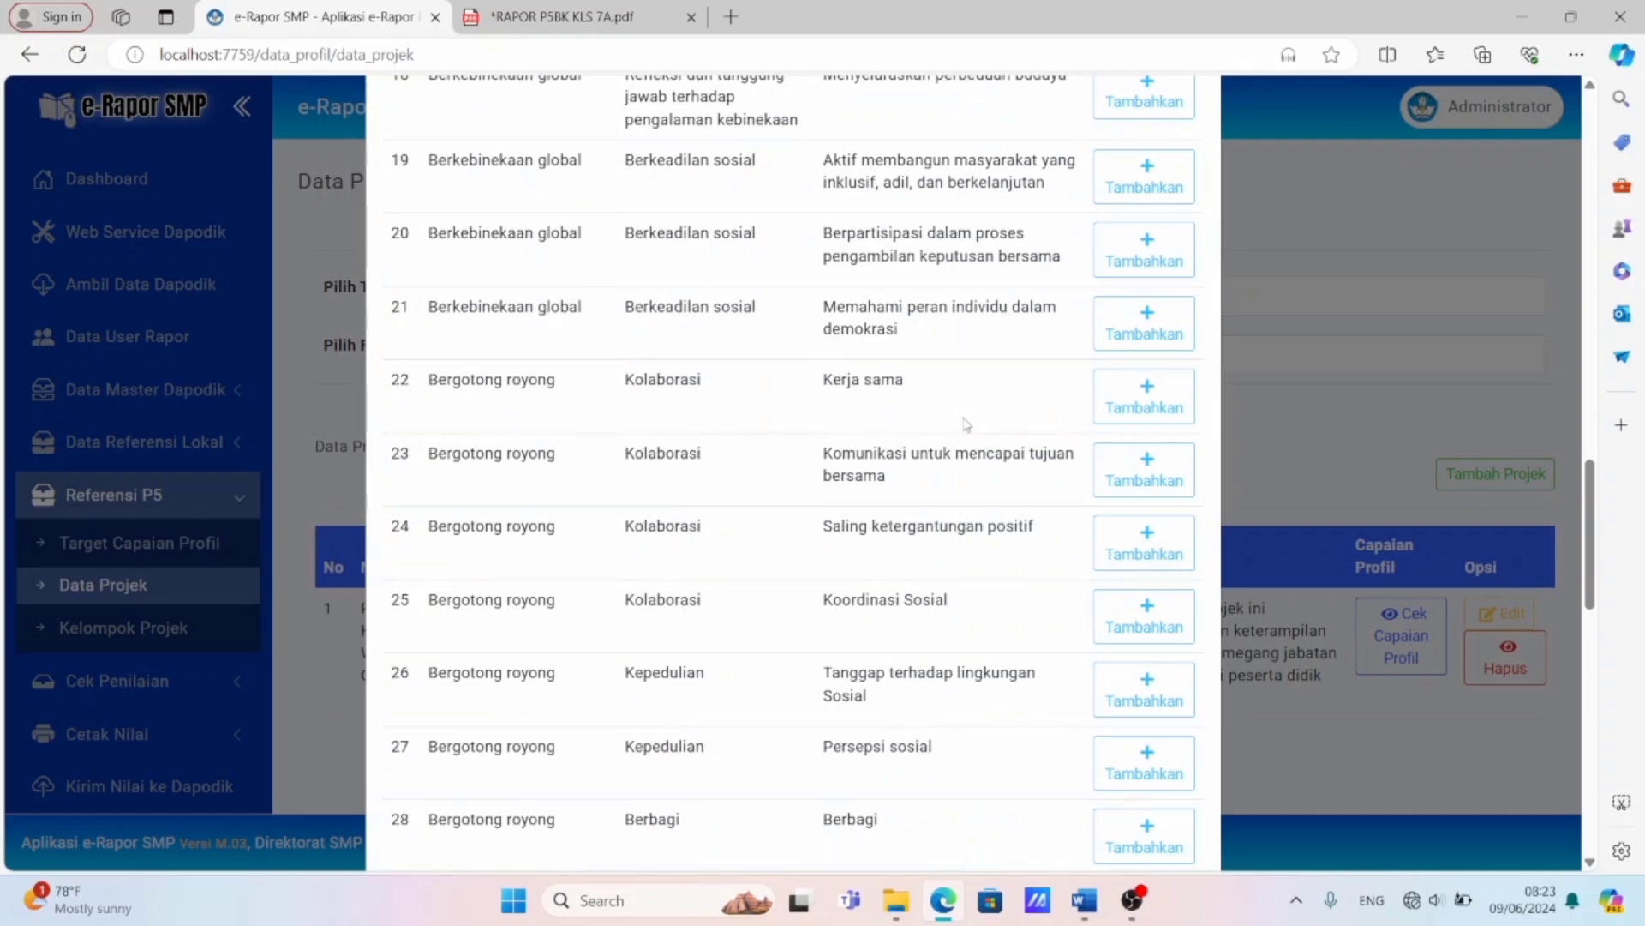
scroll(671, 266, "down", 1)
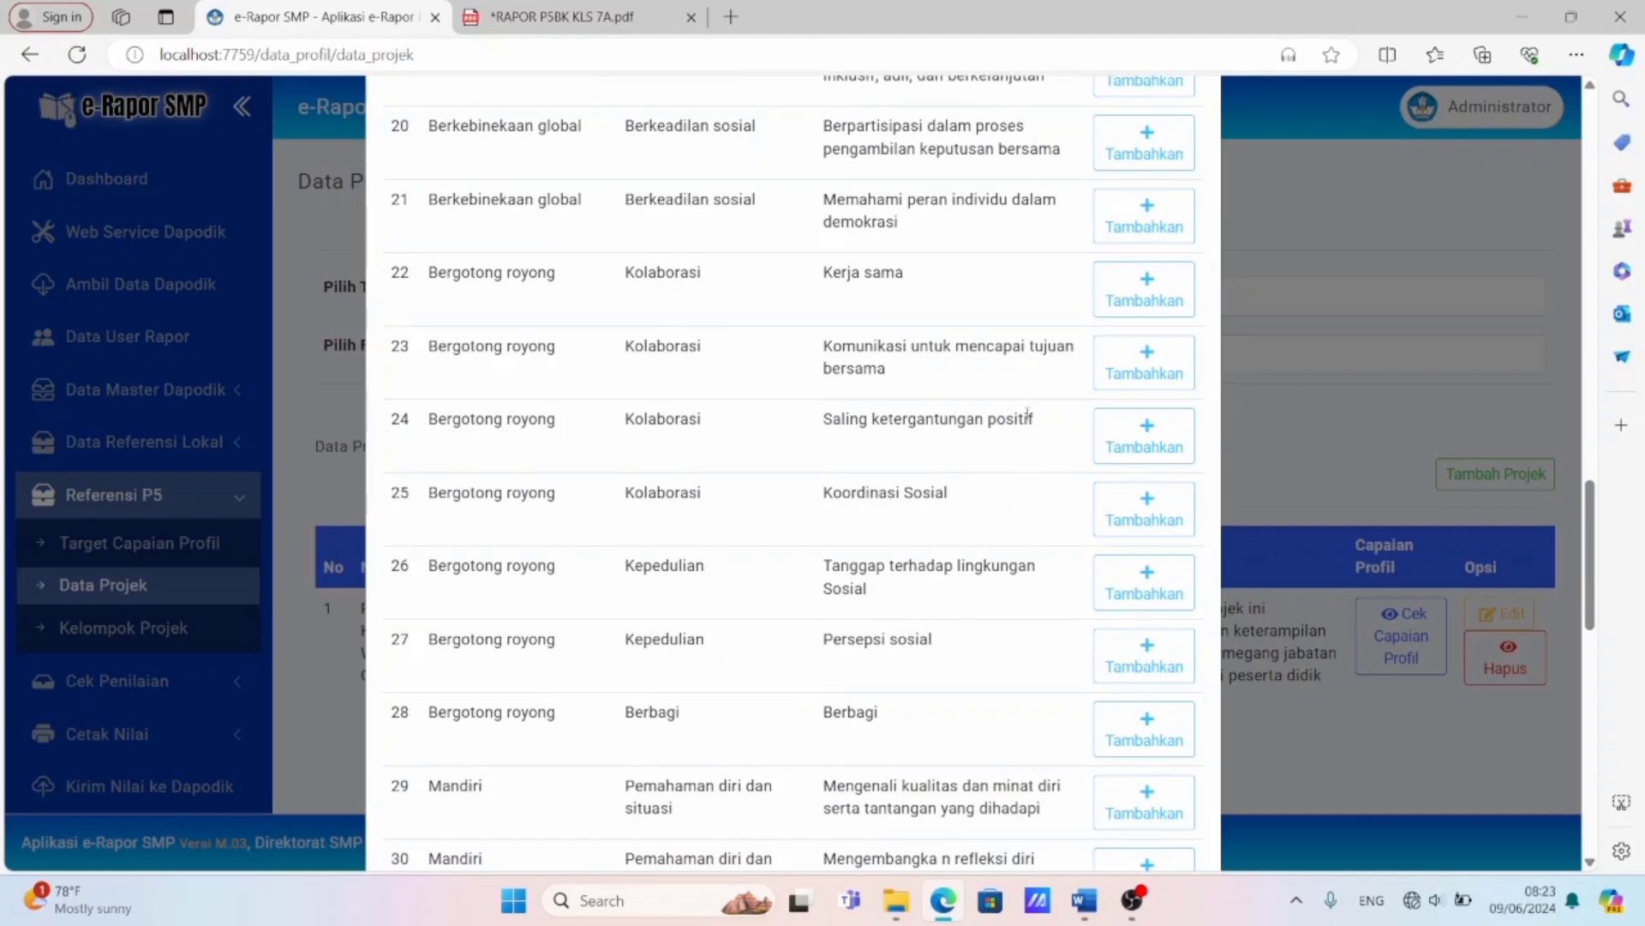
left_click(1121, 284)
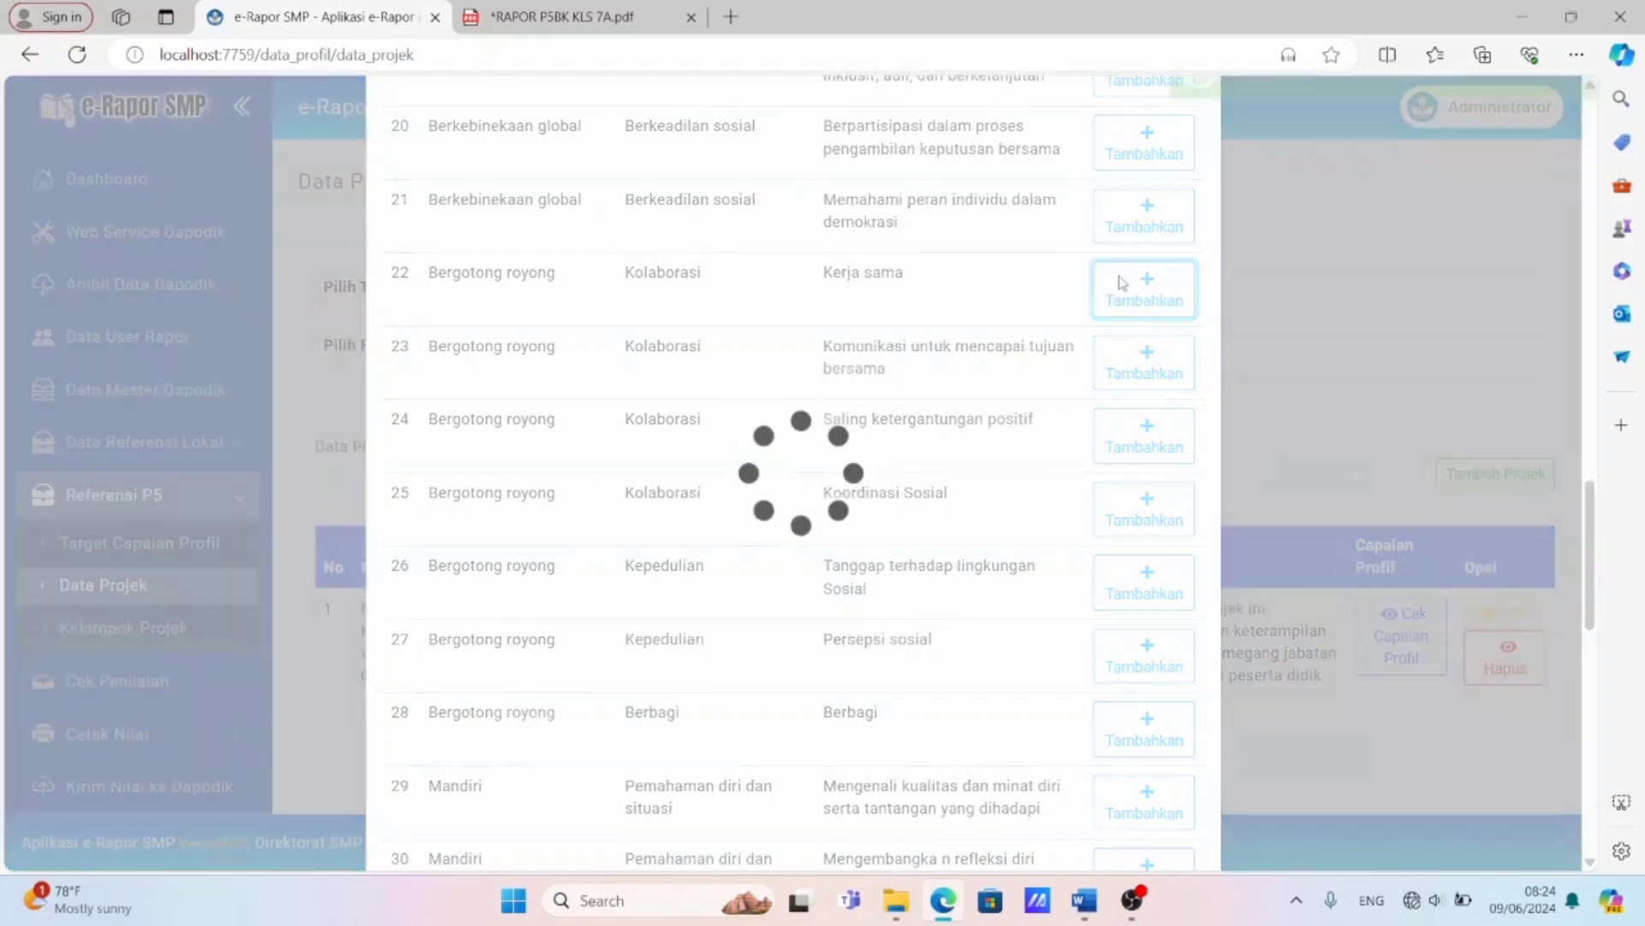
Add the Bernalar kritis sub-element "Mengidentifikasi, mengklarifikasi, dan mengolah informasi dan gagasan" to the project and check its saved achievements.
scroll(1057, 356, "down", 7)
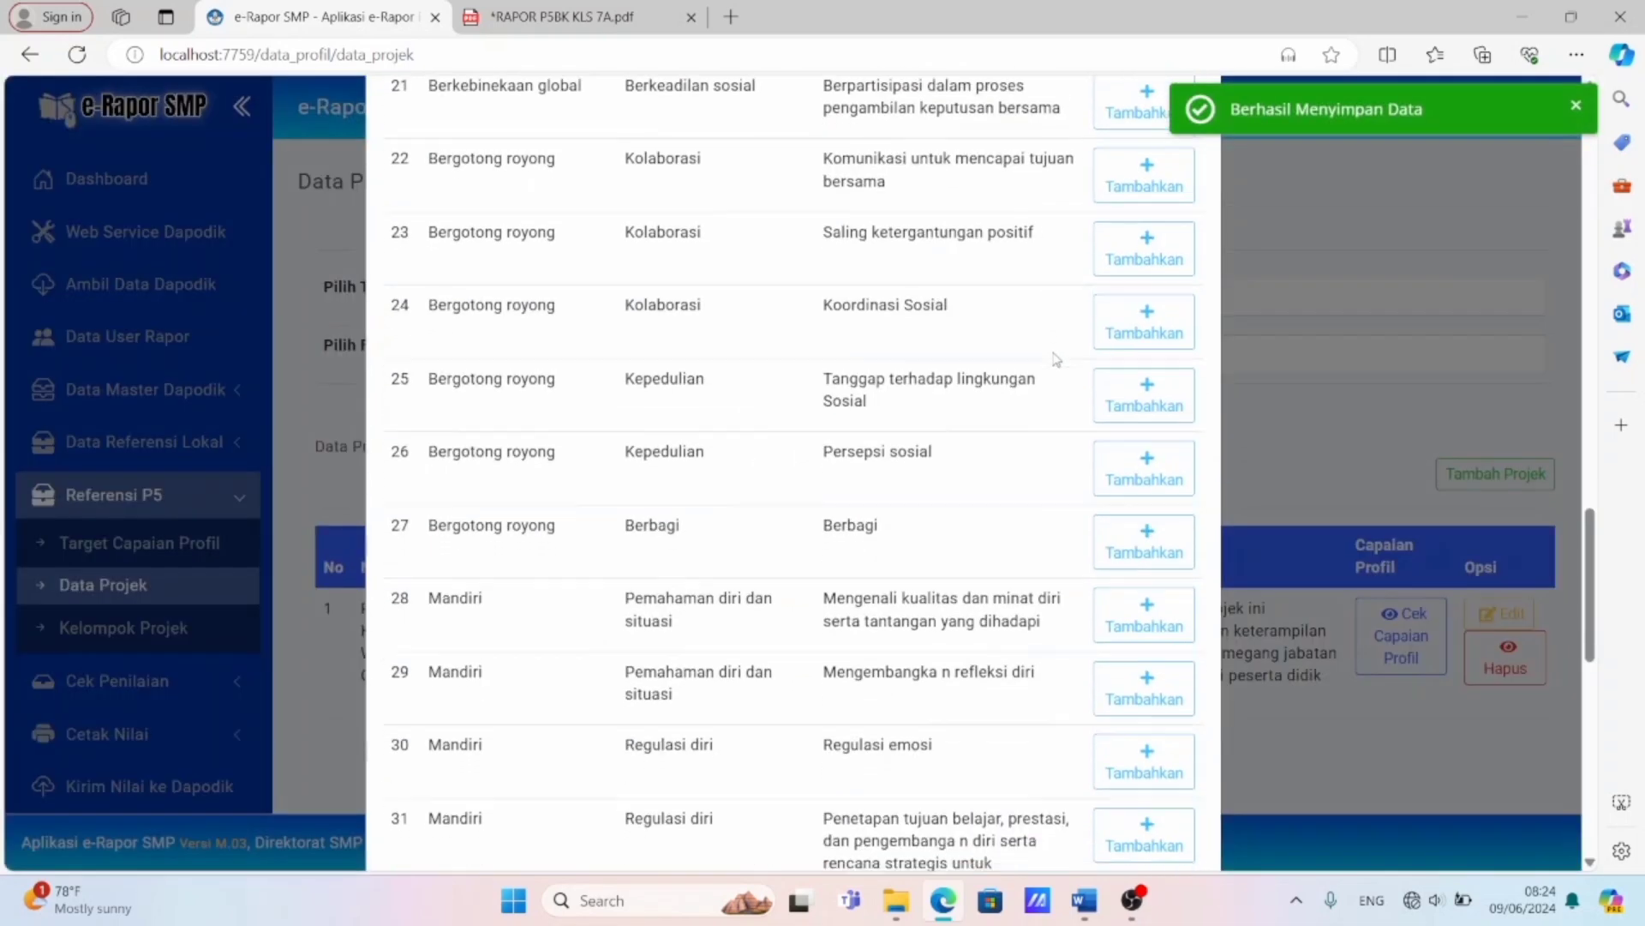
scroll(1057, 360, "down", 2)
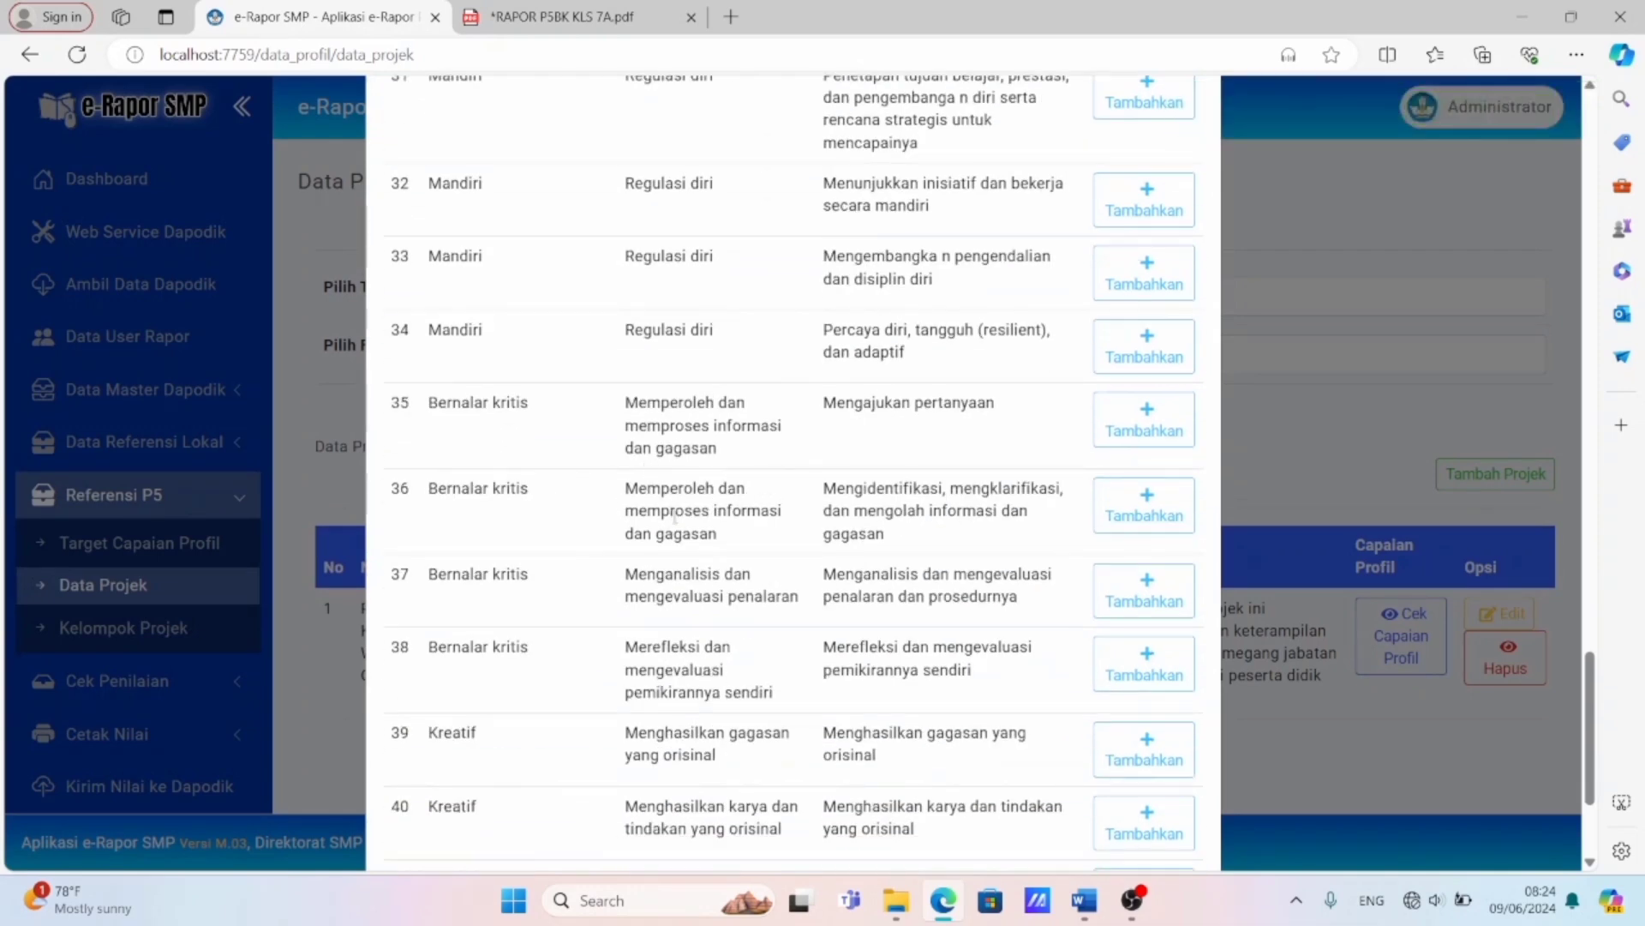
left_click(1126, 511)
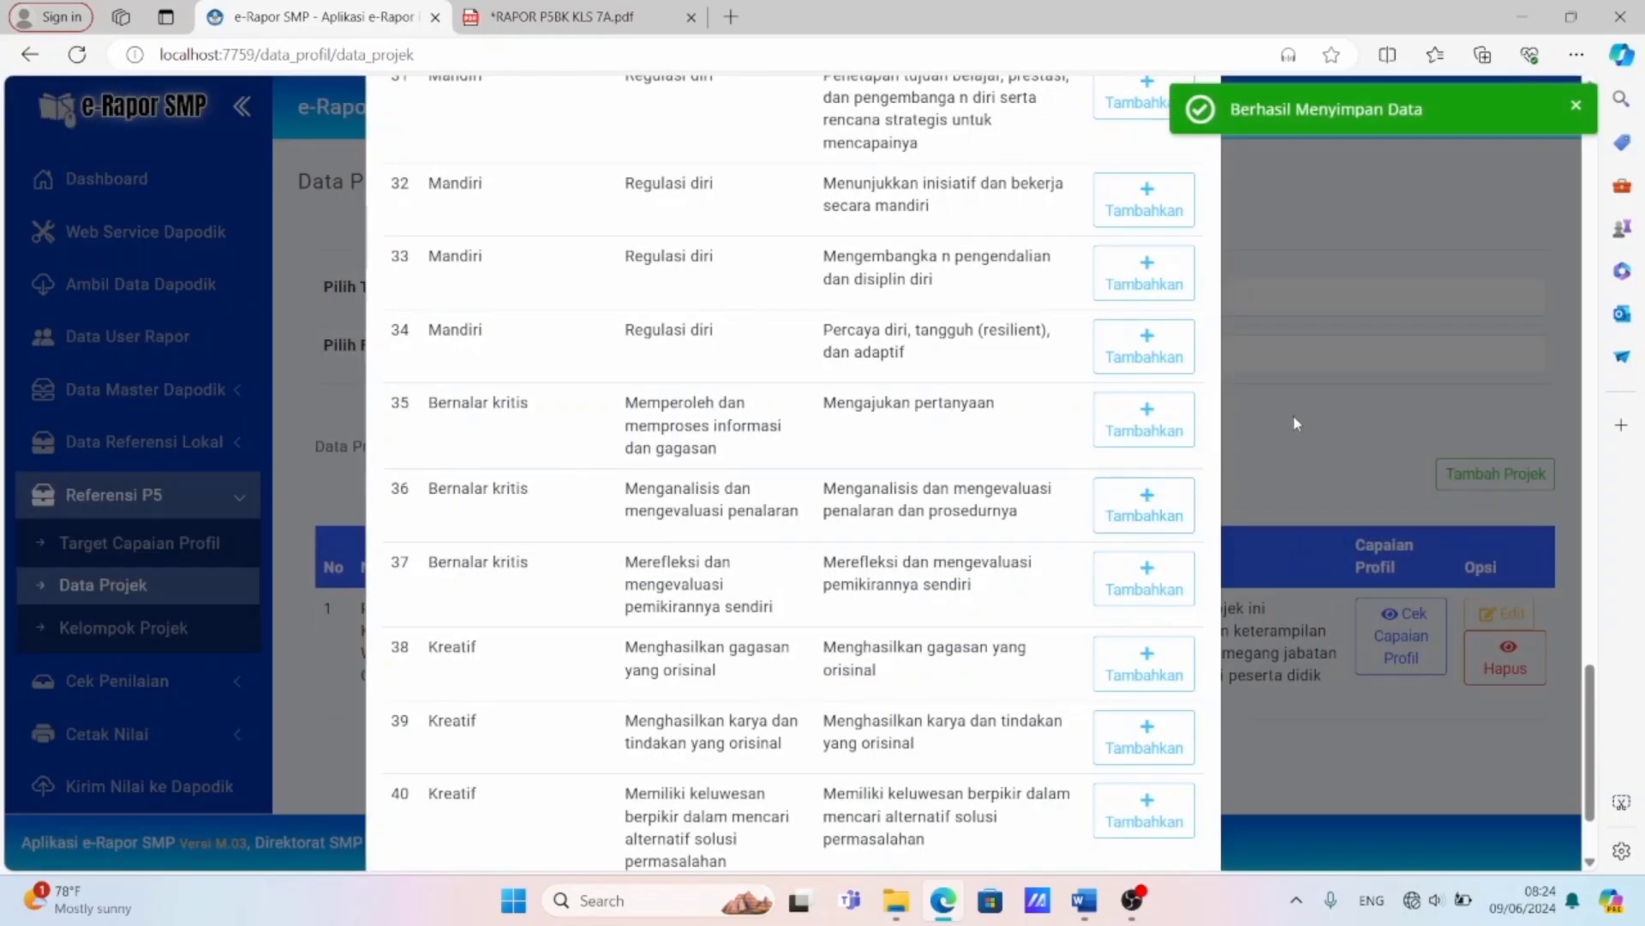
left_click(1294, 416)
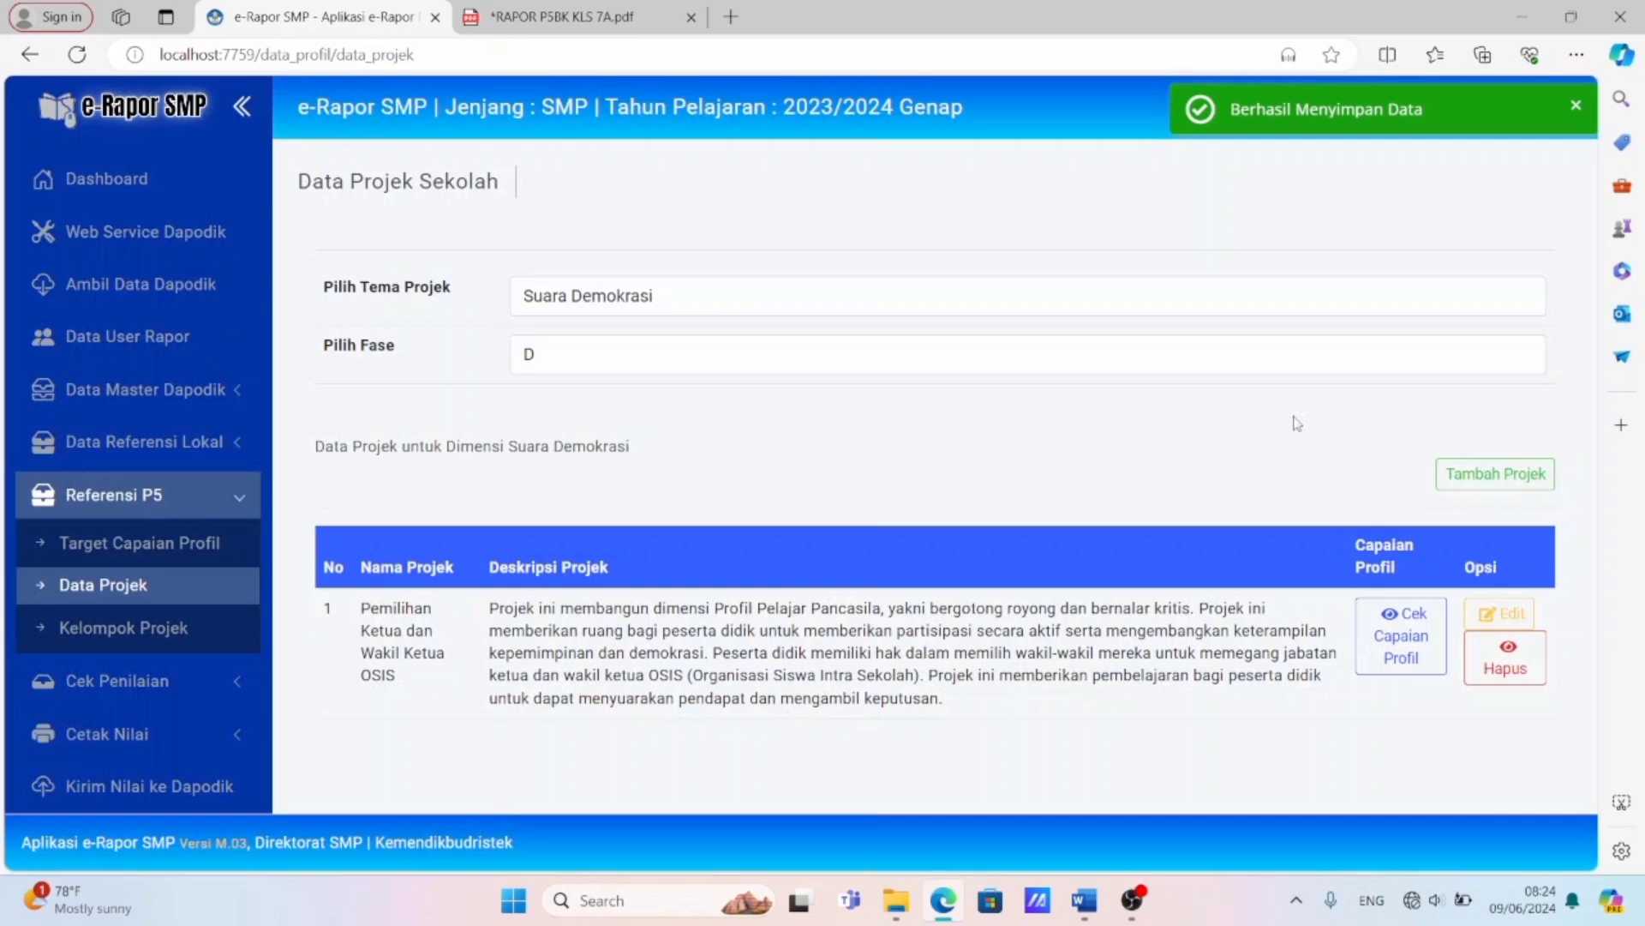
left_click(1397, 626)
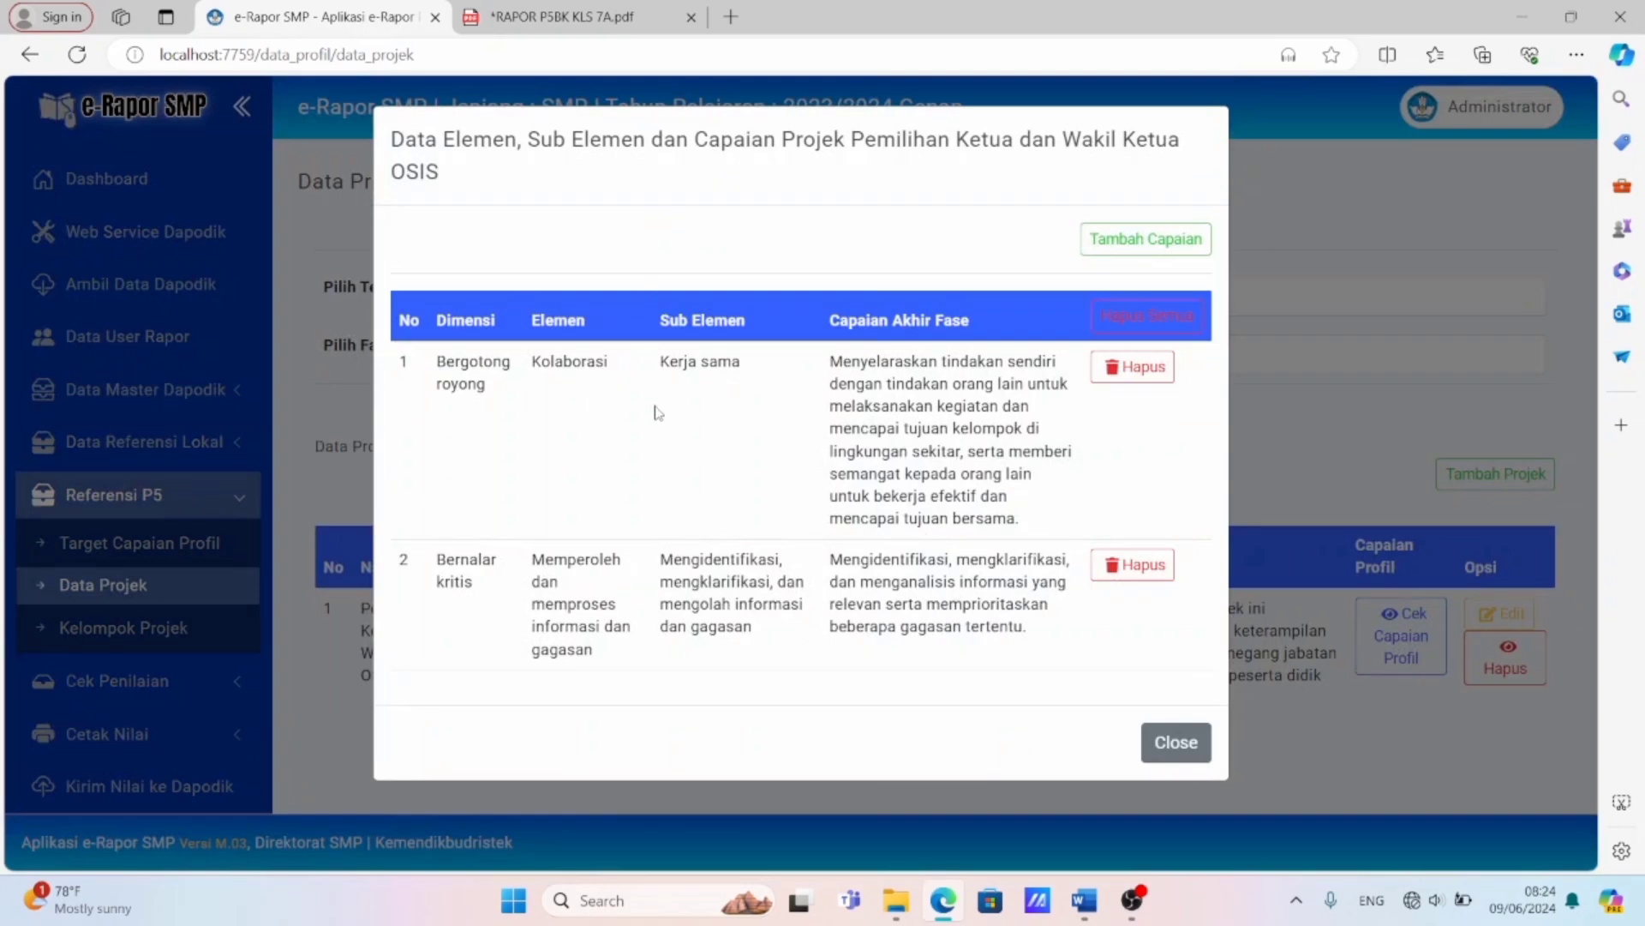
left_click(1174, 742)
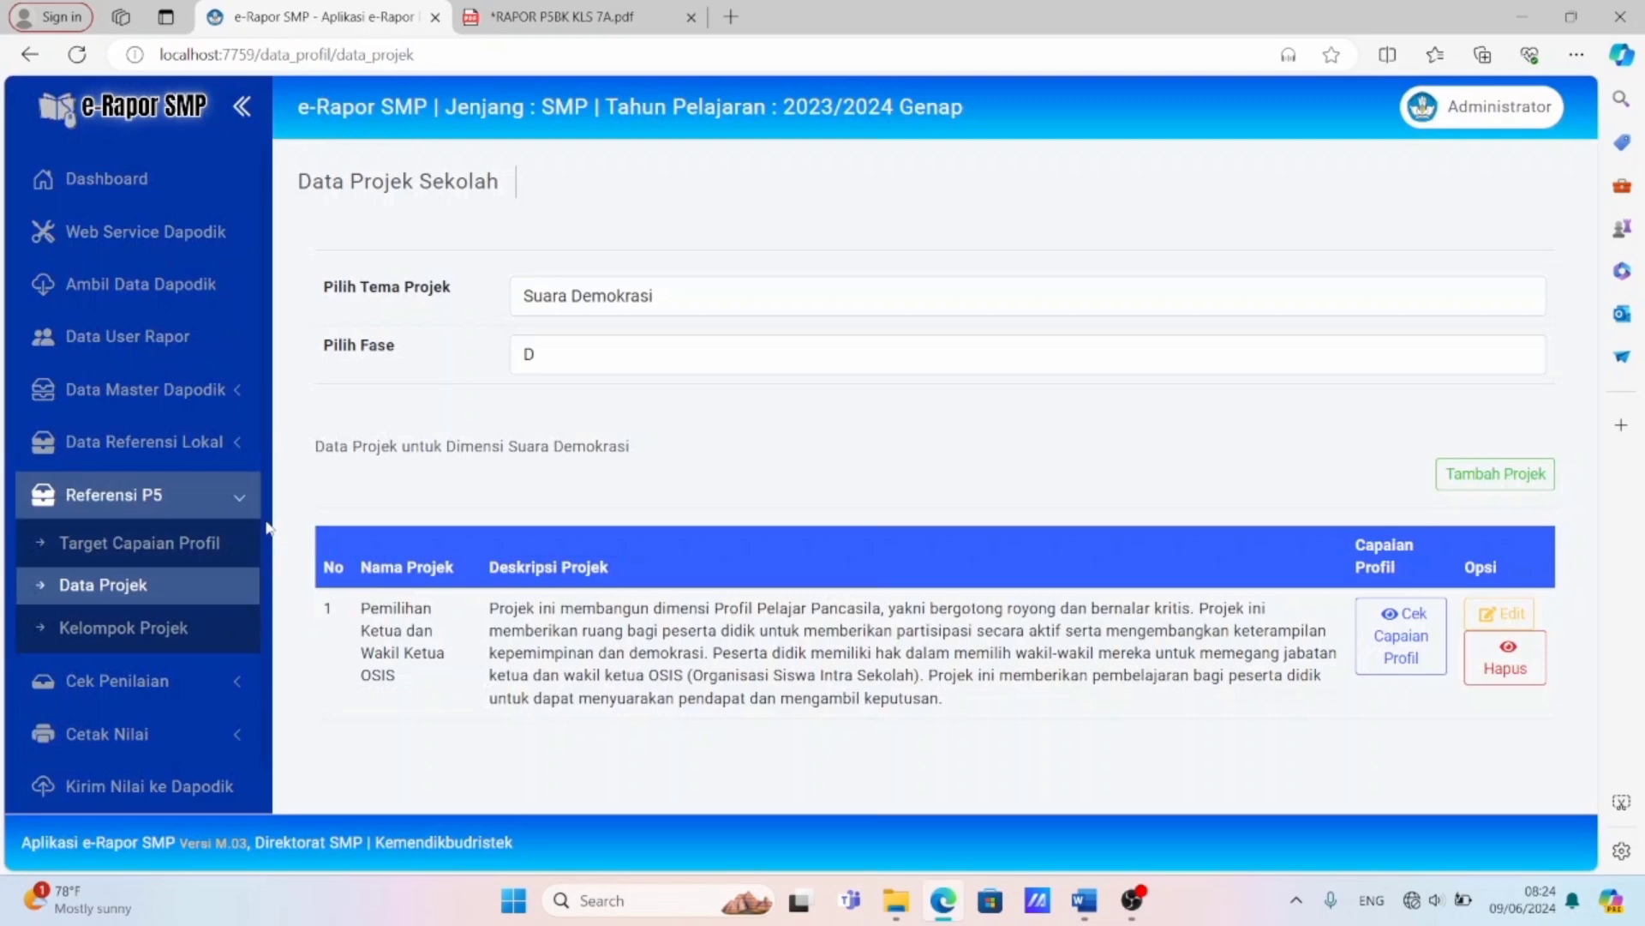
In Kelompok Projek, assign the project "Pemilihan Ketua dan Wakil Ketua OSIS" to group 7-I and check the group's project list.
left_click(144, 627)
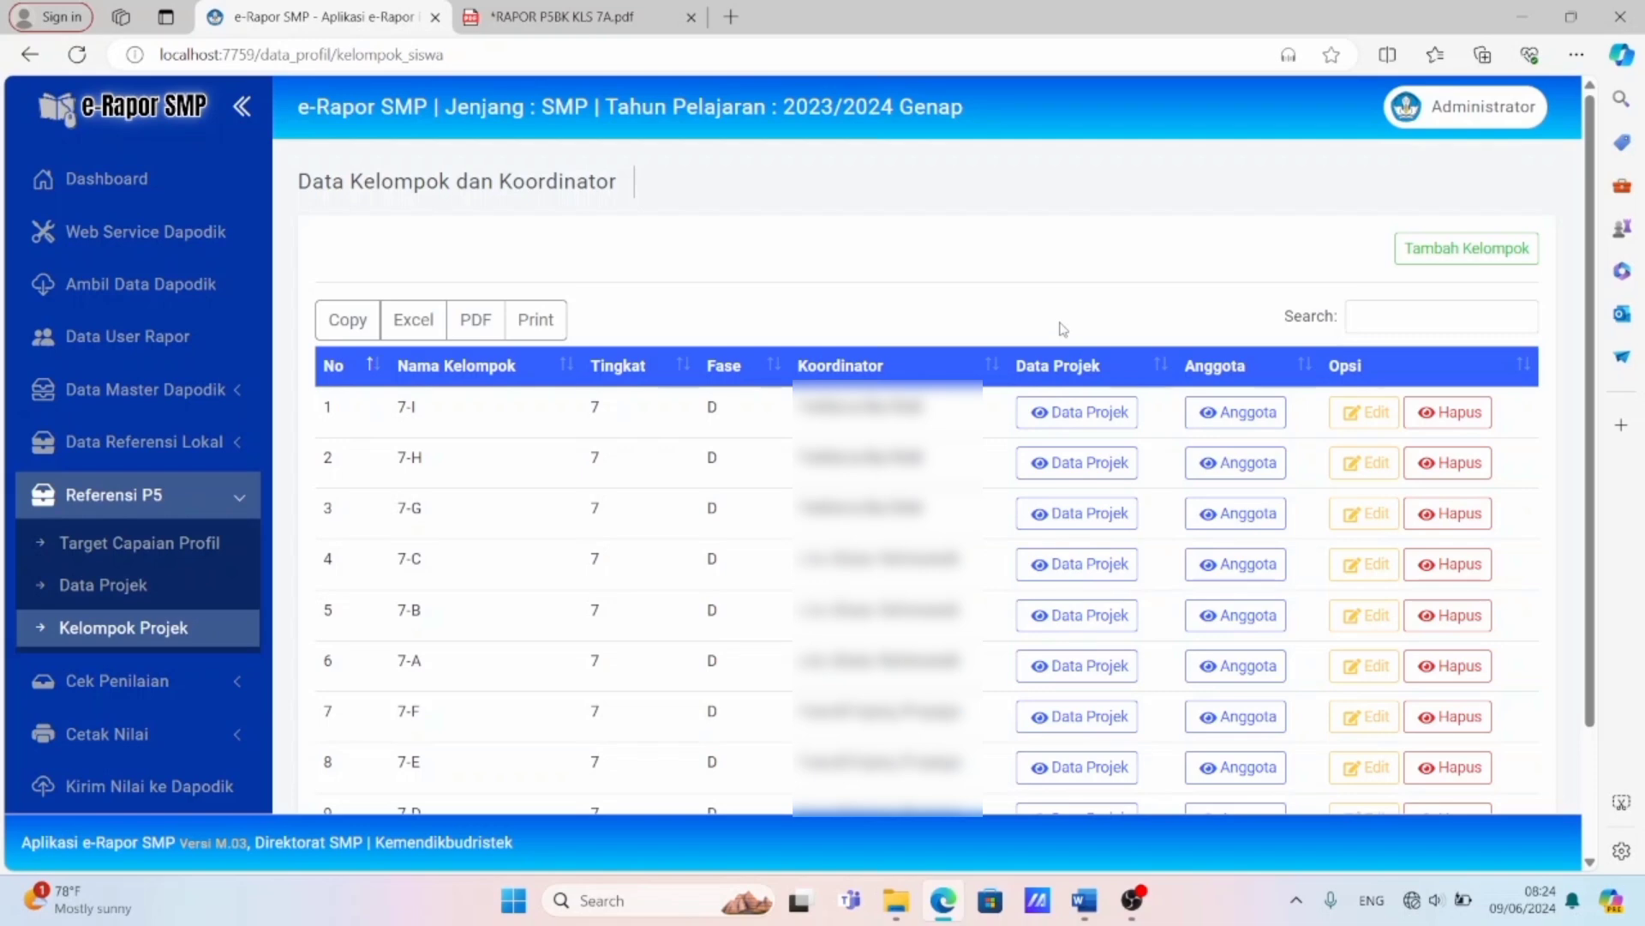
left_click(1094, 414)
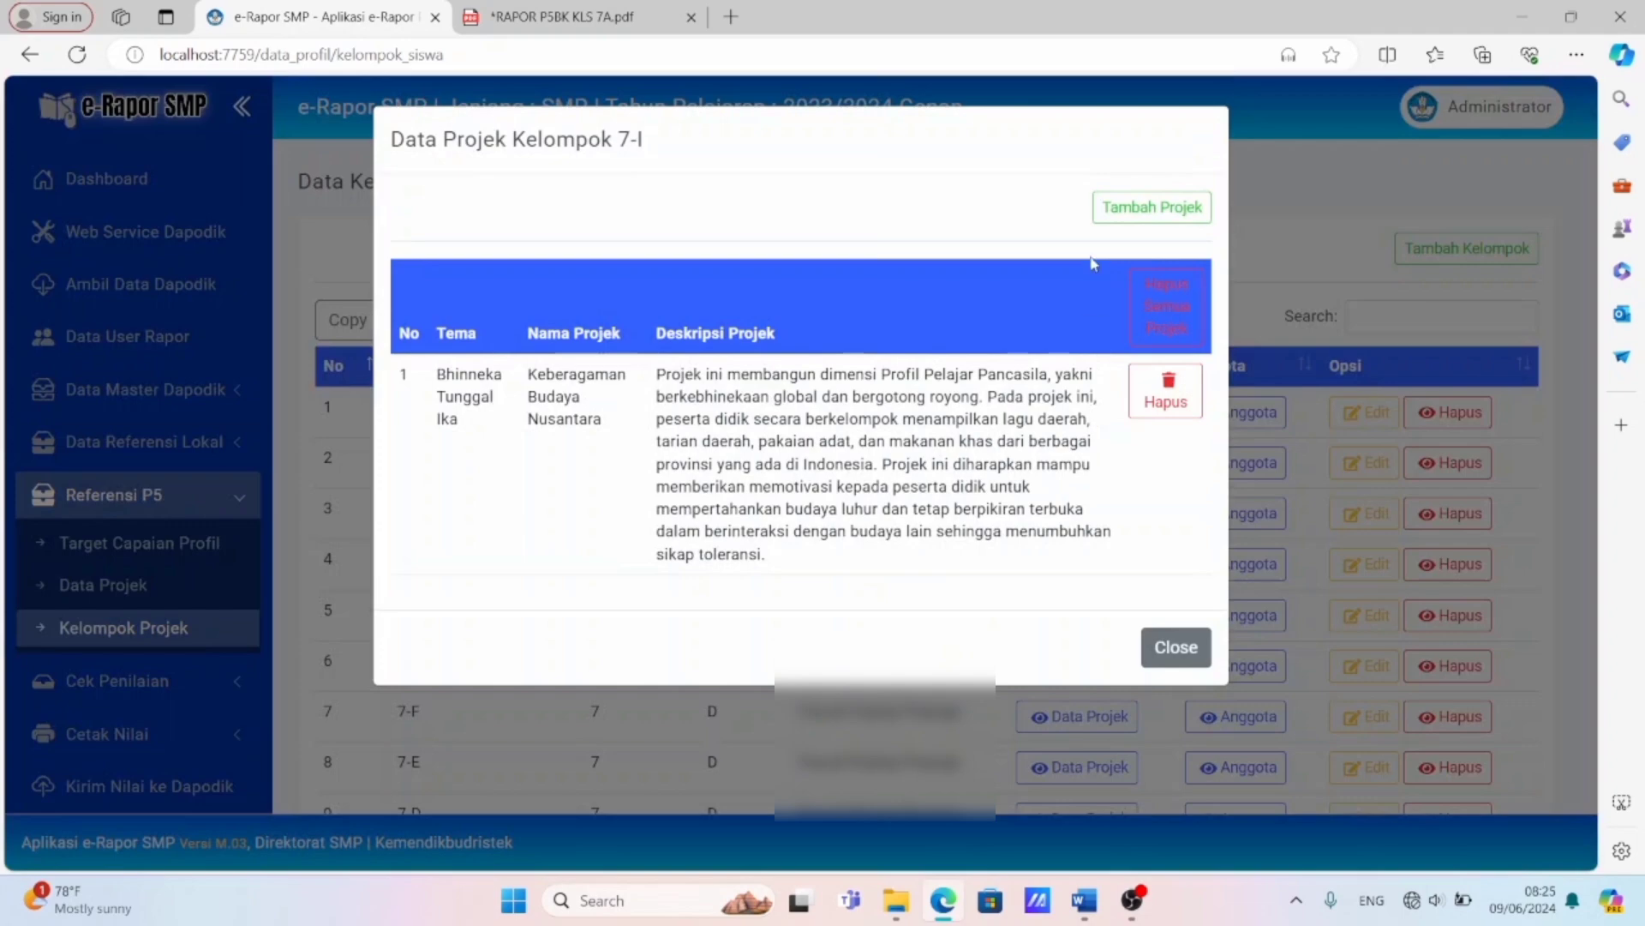
left_click(1113, 214)
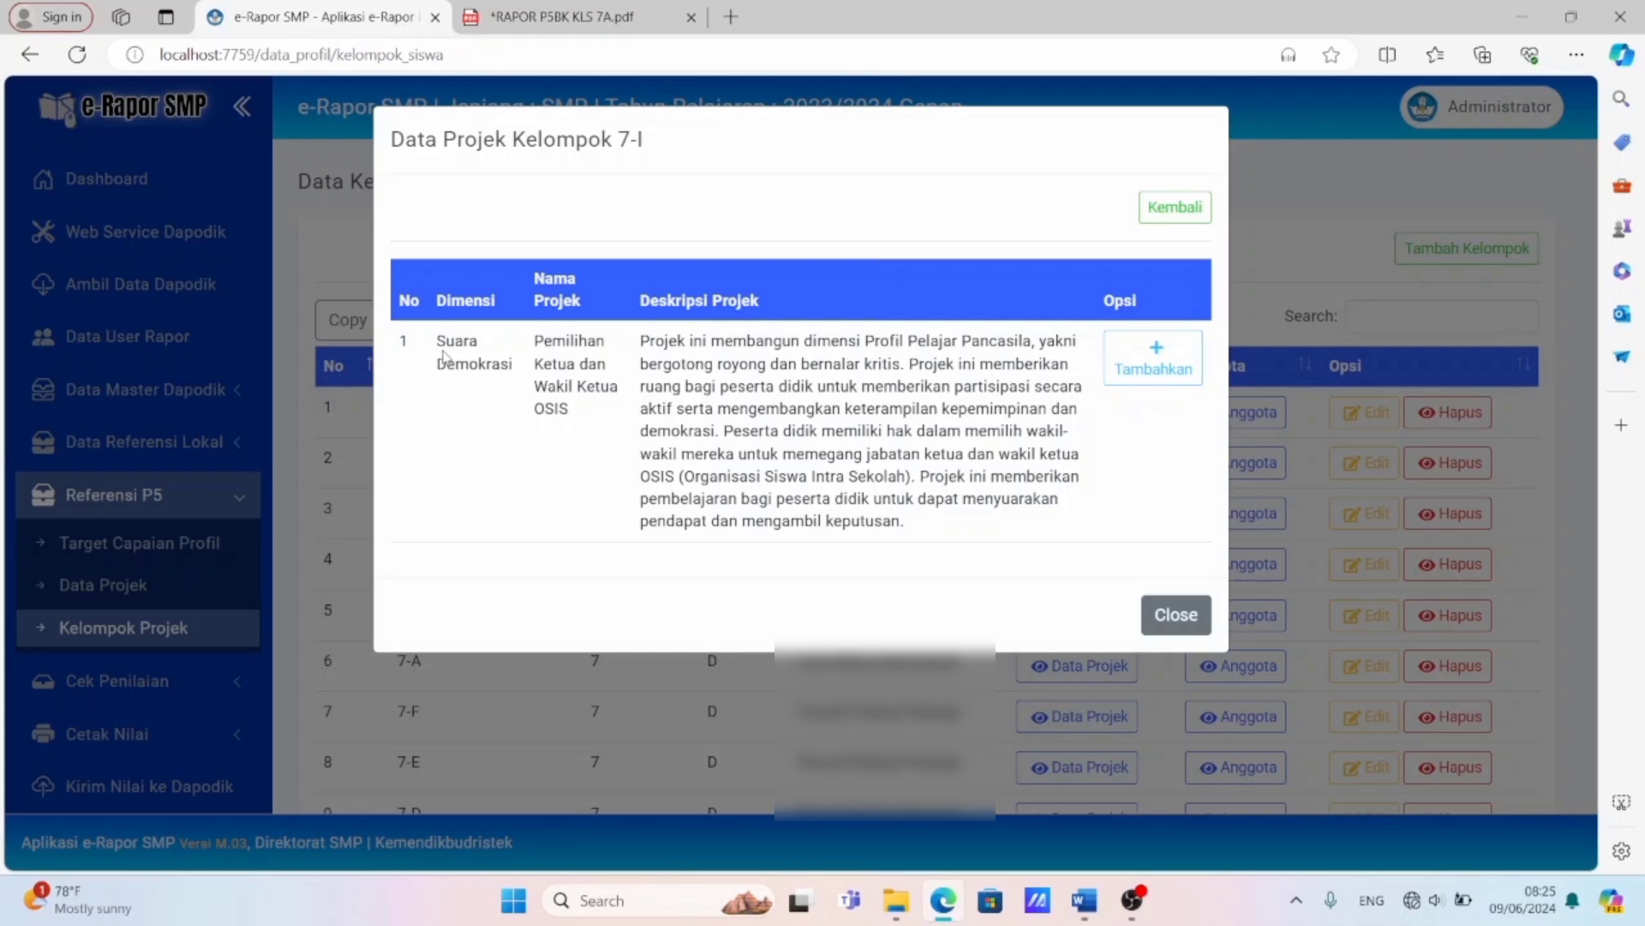
left_click(1187, 358)
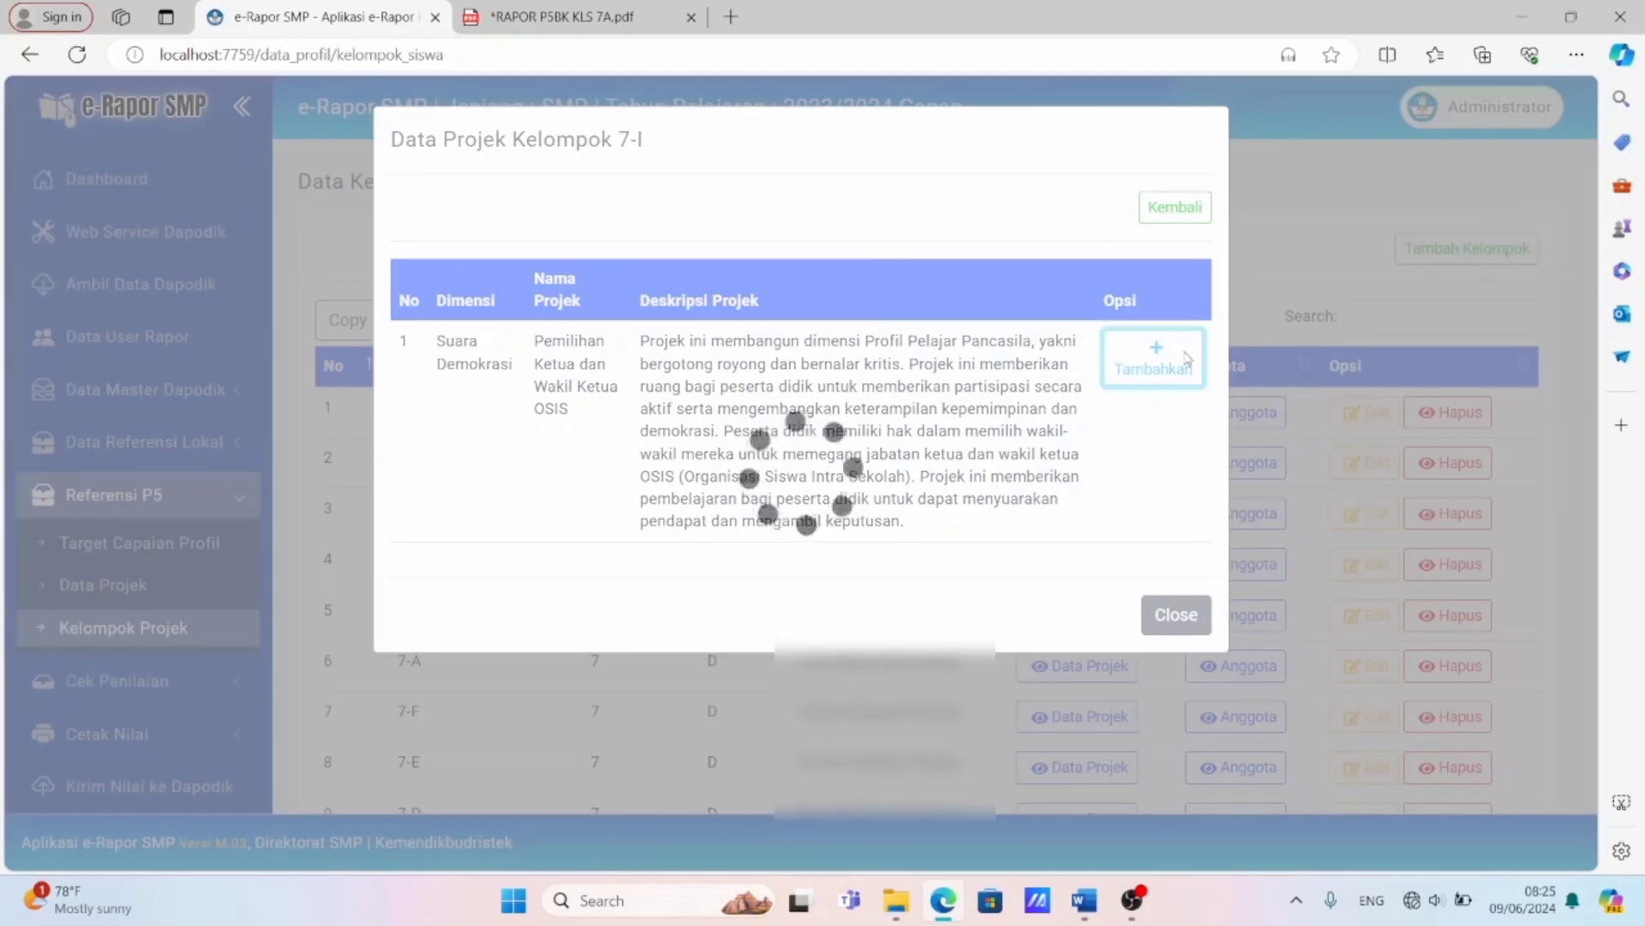
left_click(1185, 353)
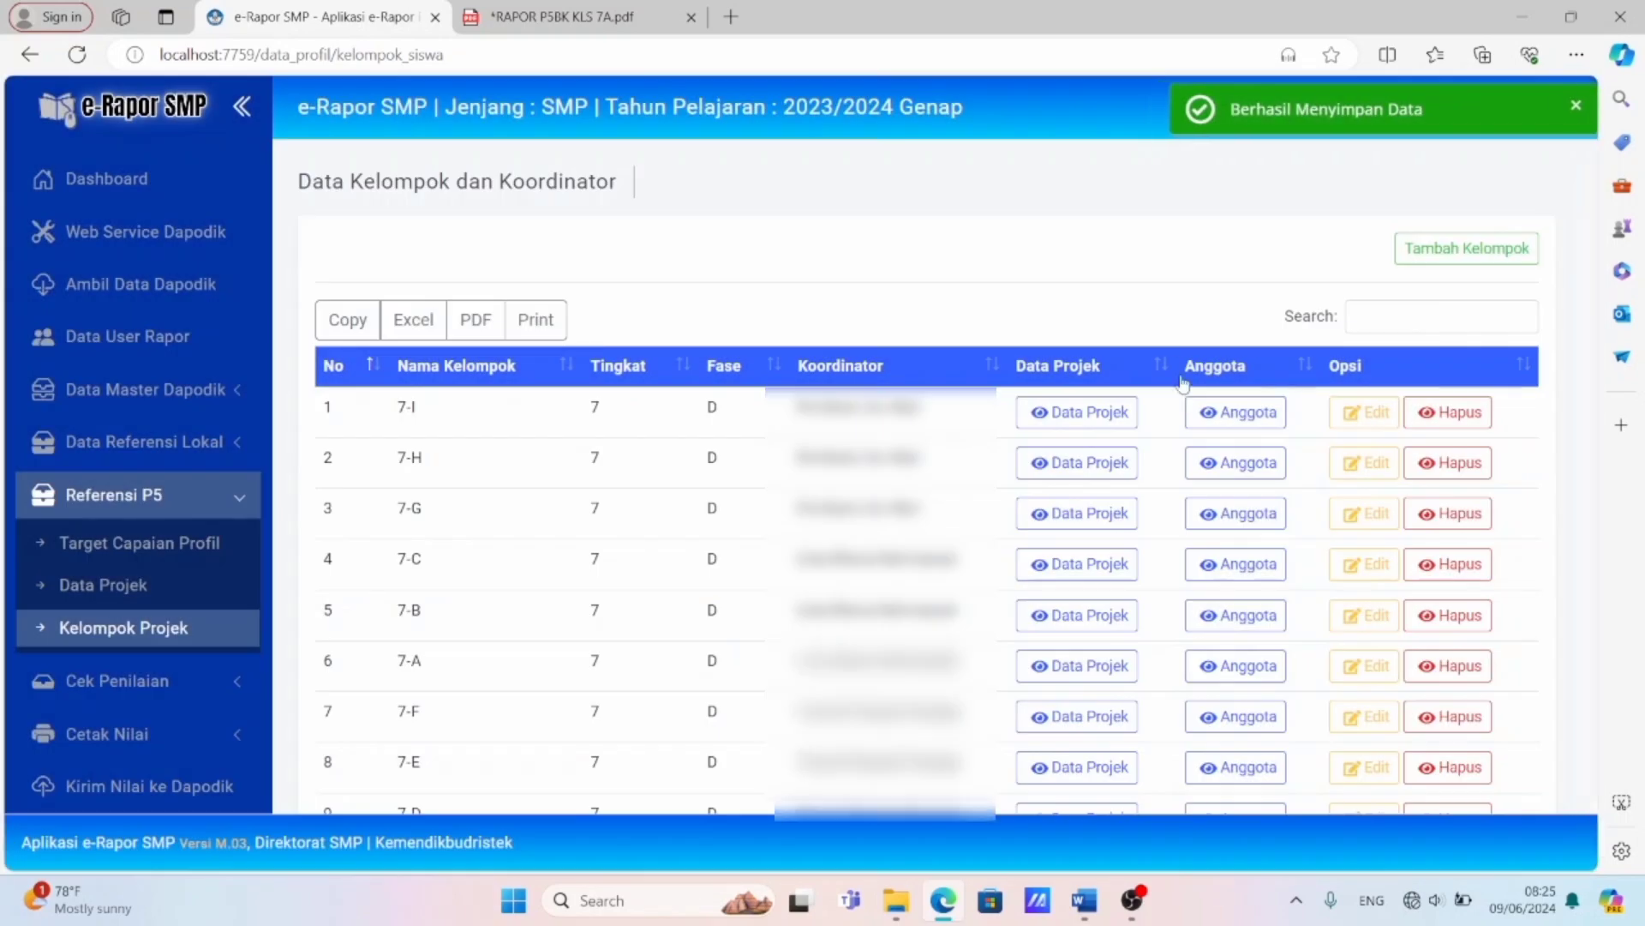
left_click(1117, 419)
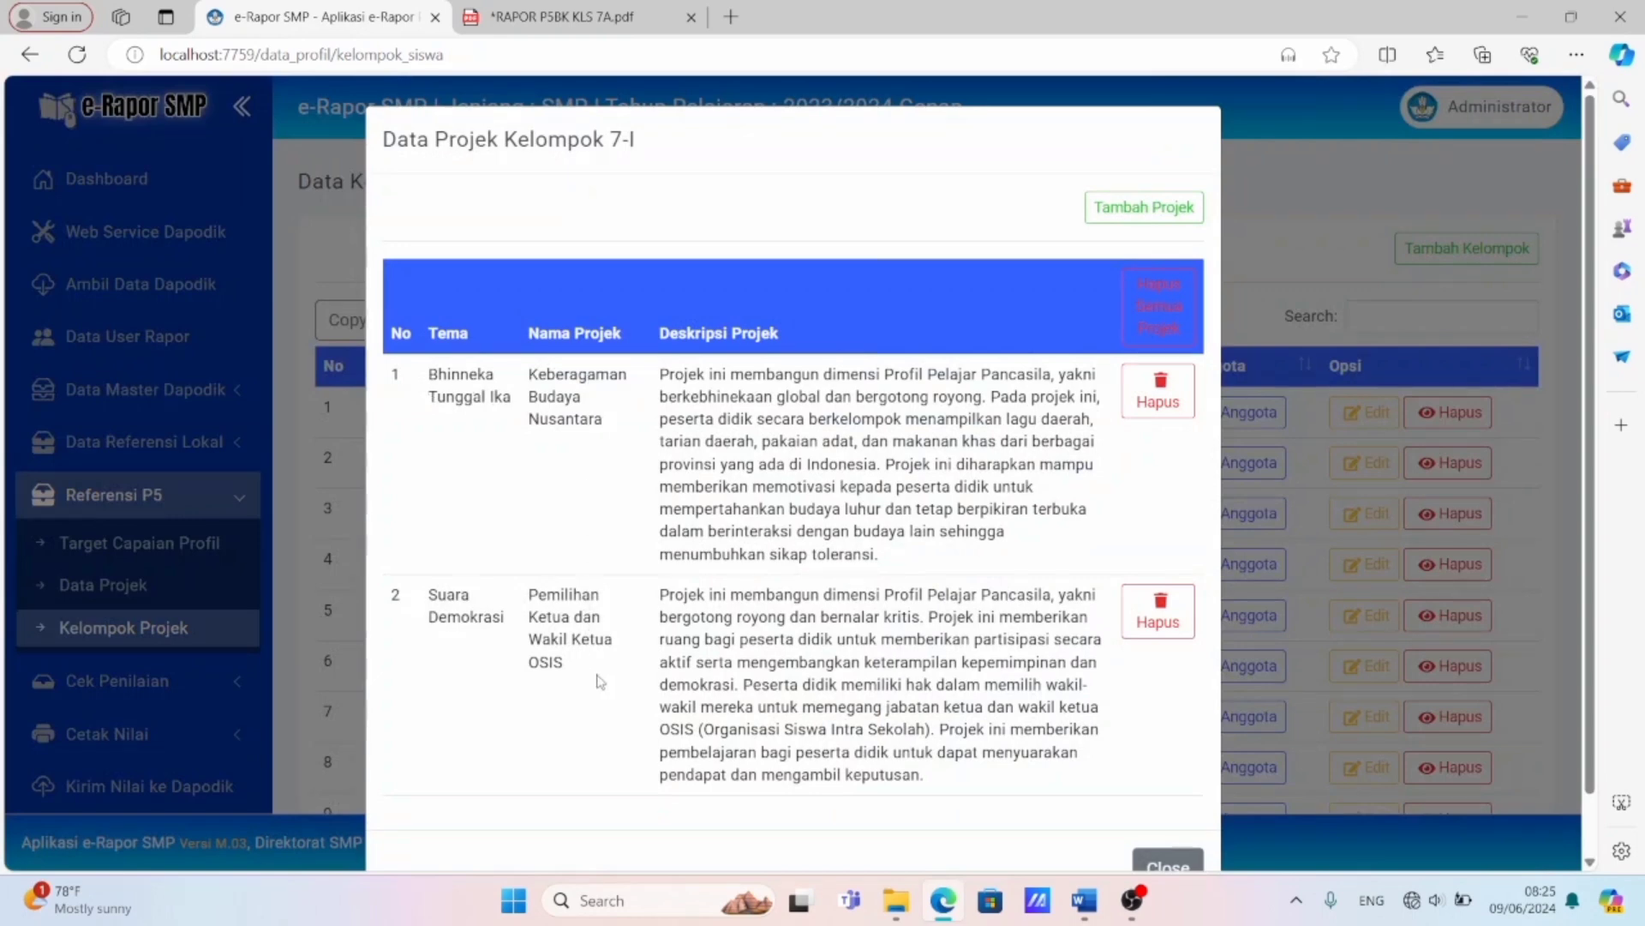
scroll(988, 658, "down", 1)
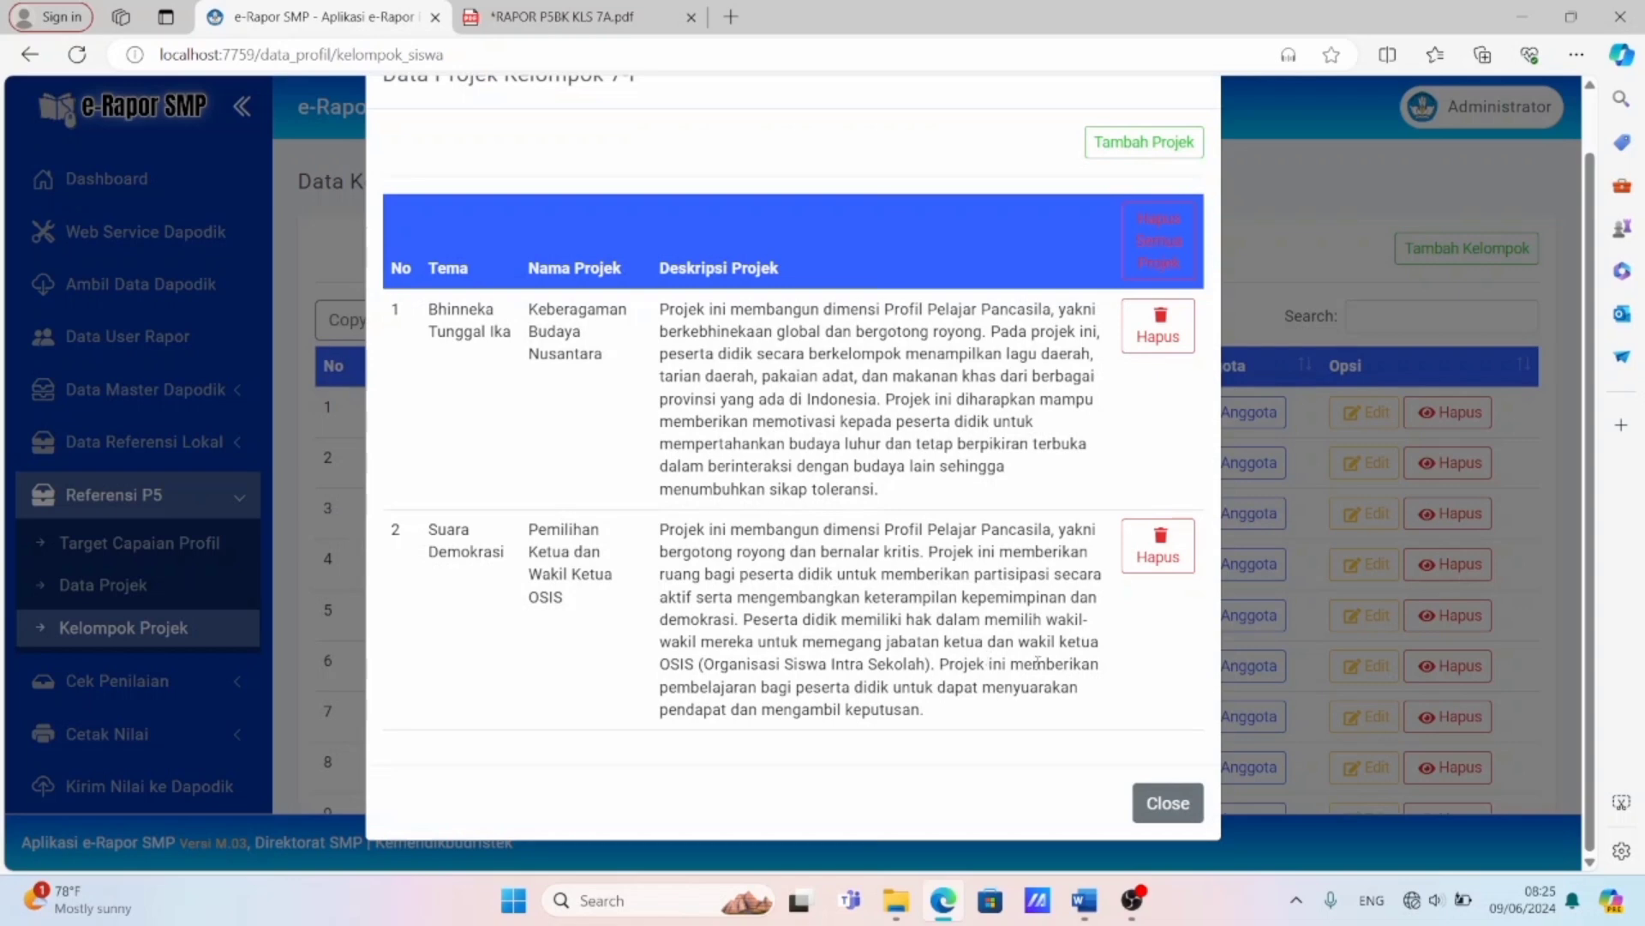
left_click(1157, 803)
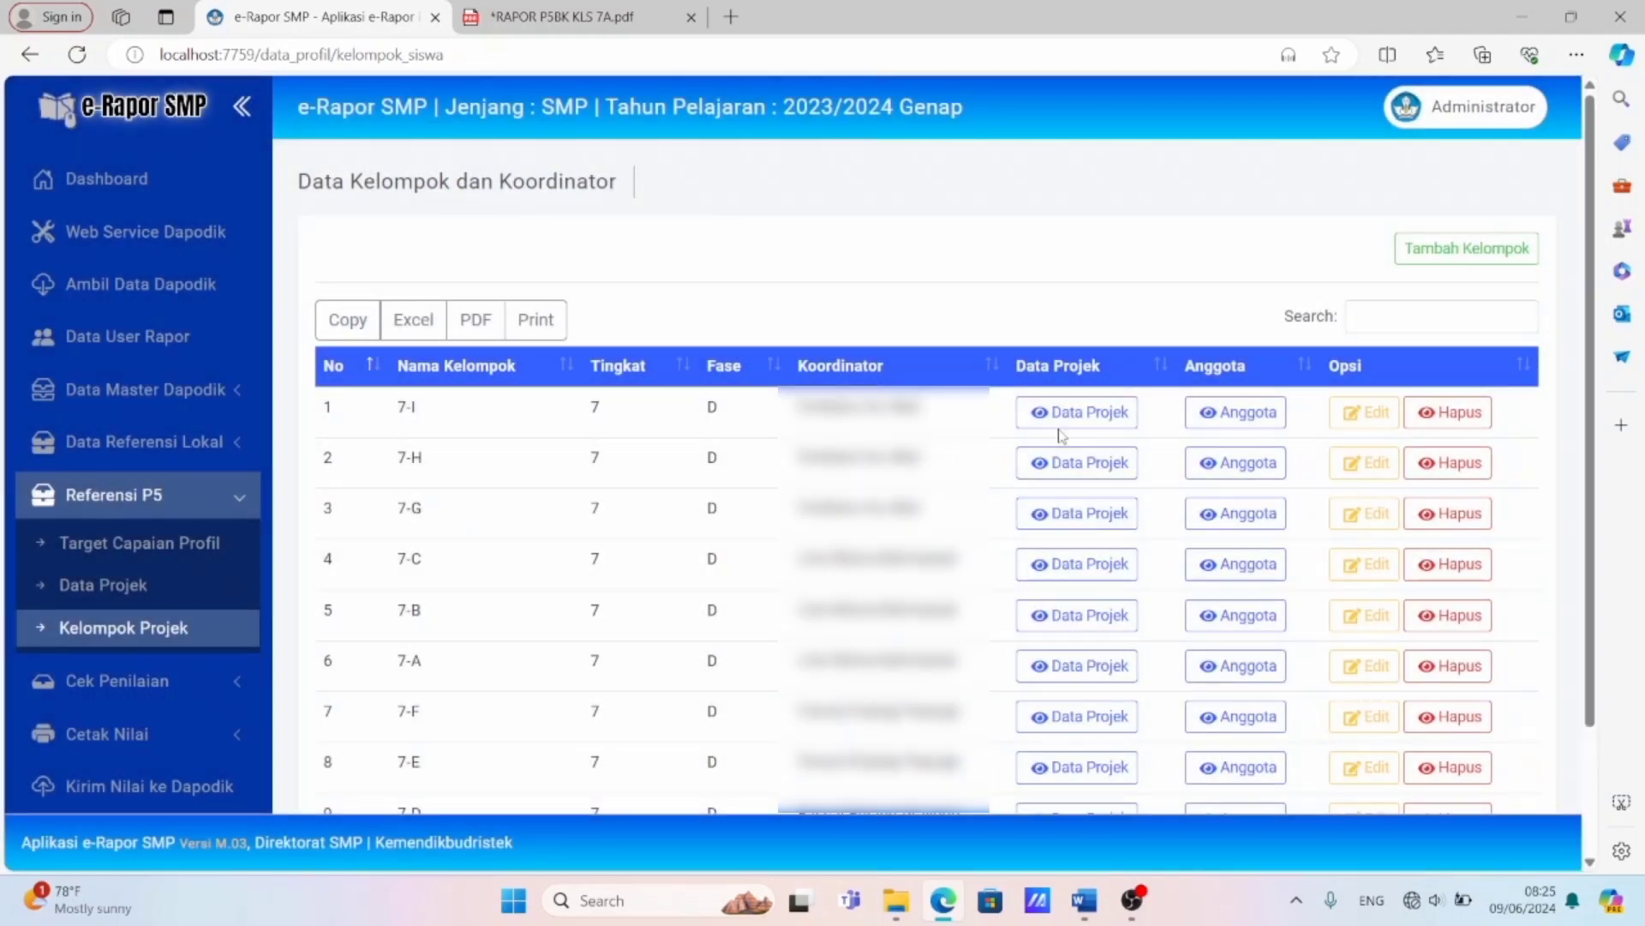
Assign the Suara Demokrasi project "Pemilihan Ketua dan Wakil Ketua OSIS" to group 7-H.
left_click(1086, 466)
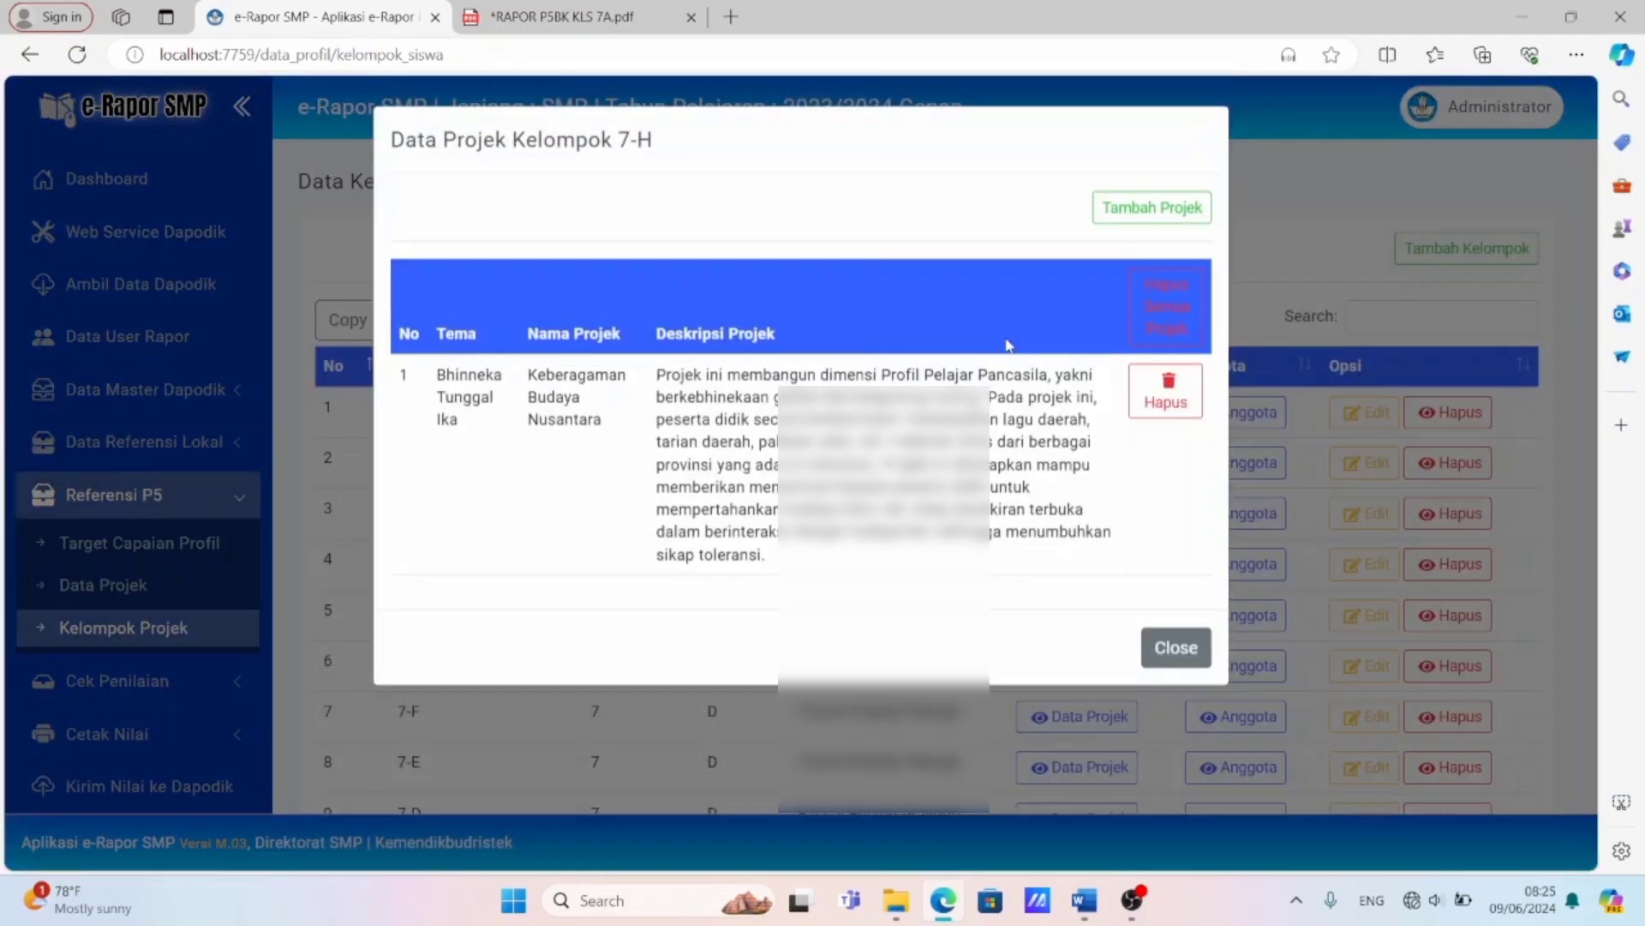
left_click(1110, 214)
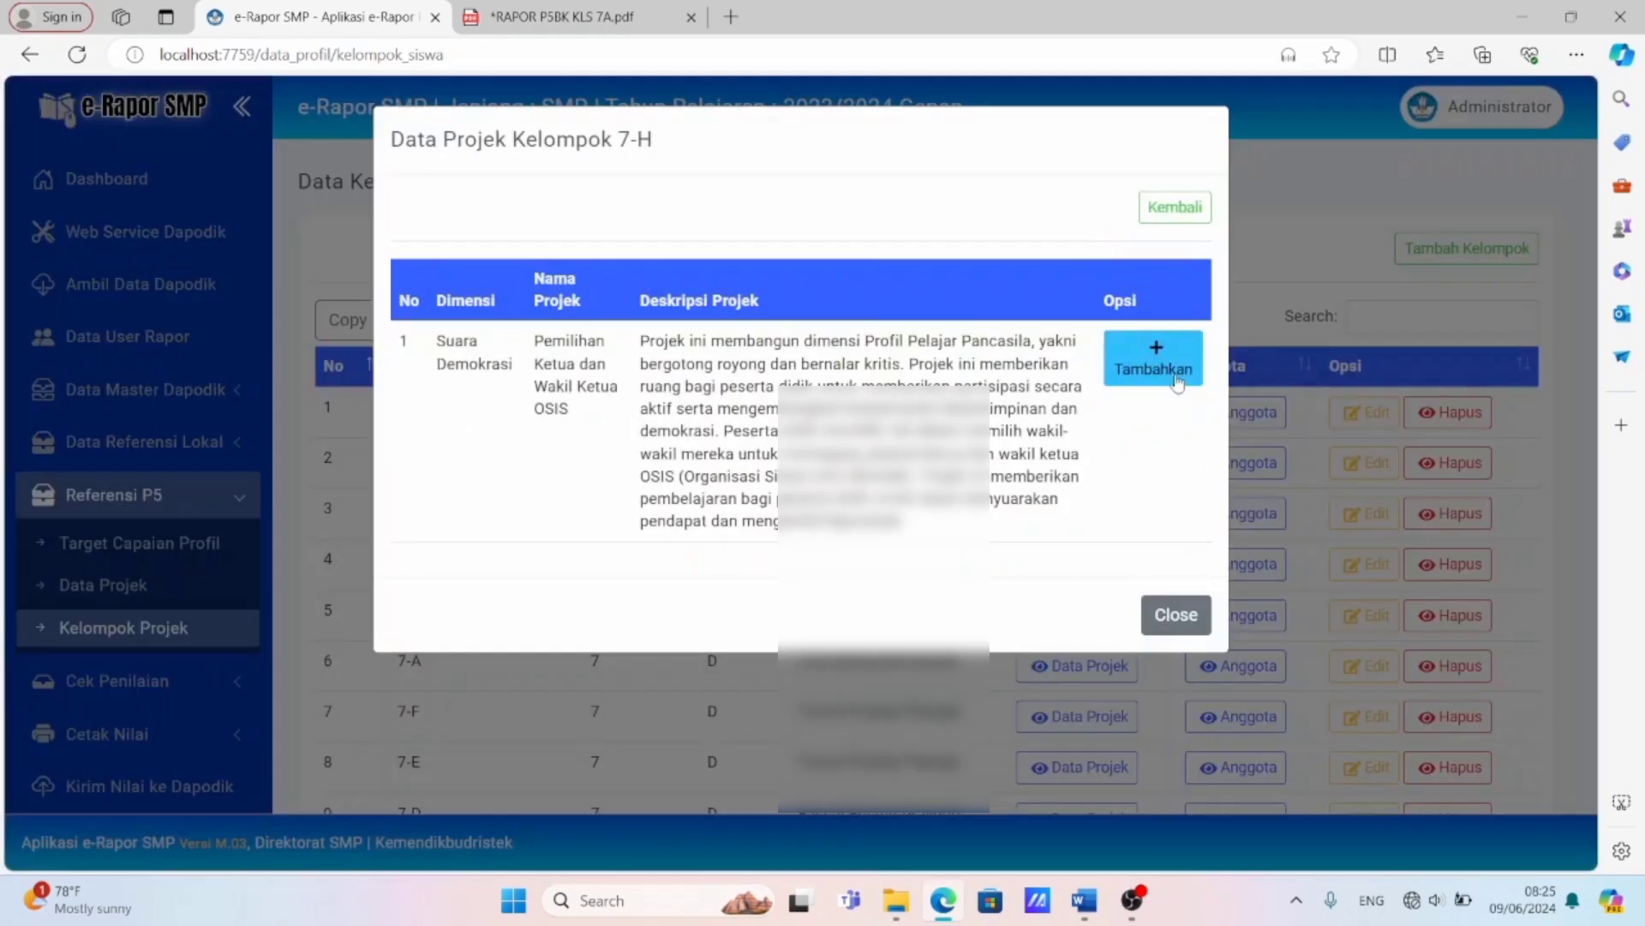
left_click(1178, 382)
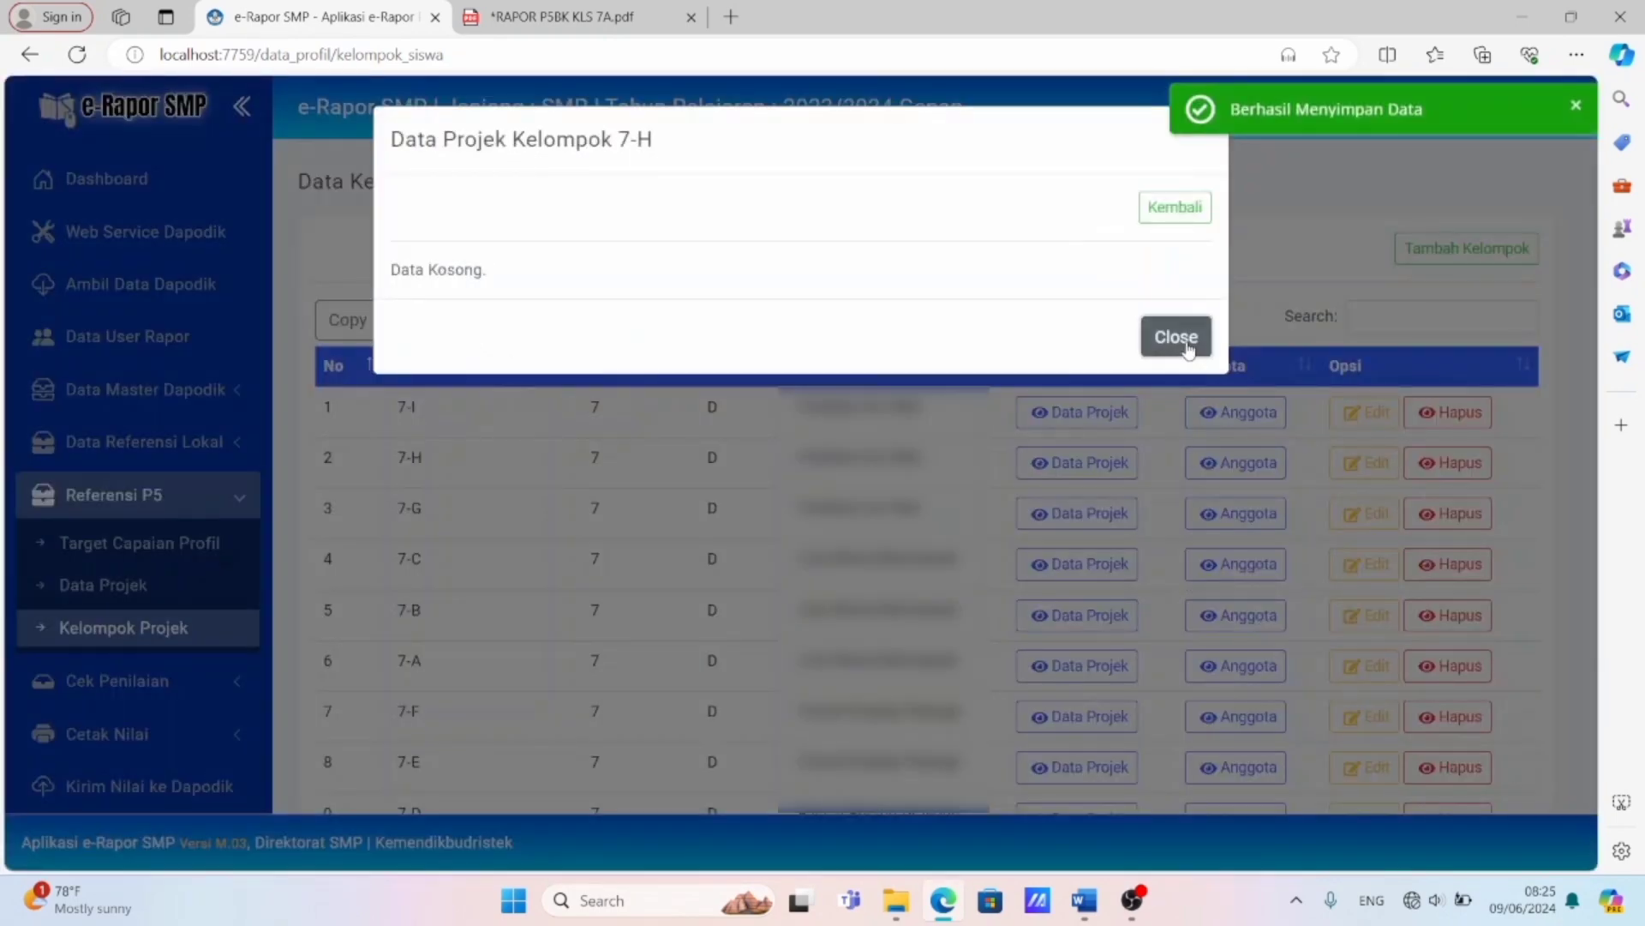
left_click(1185, 343)
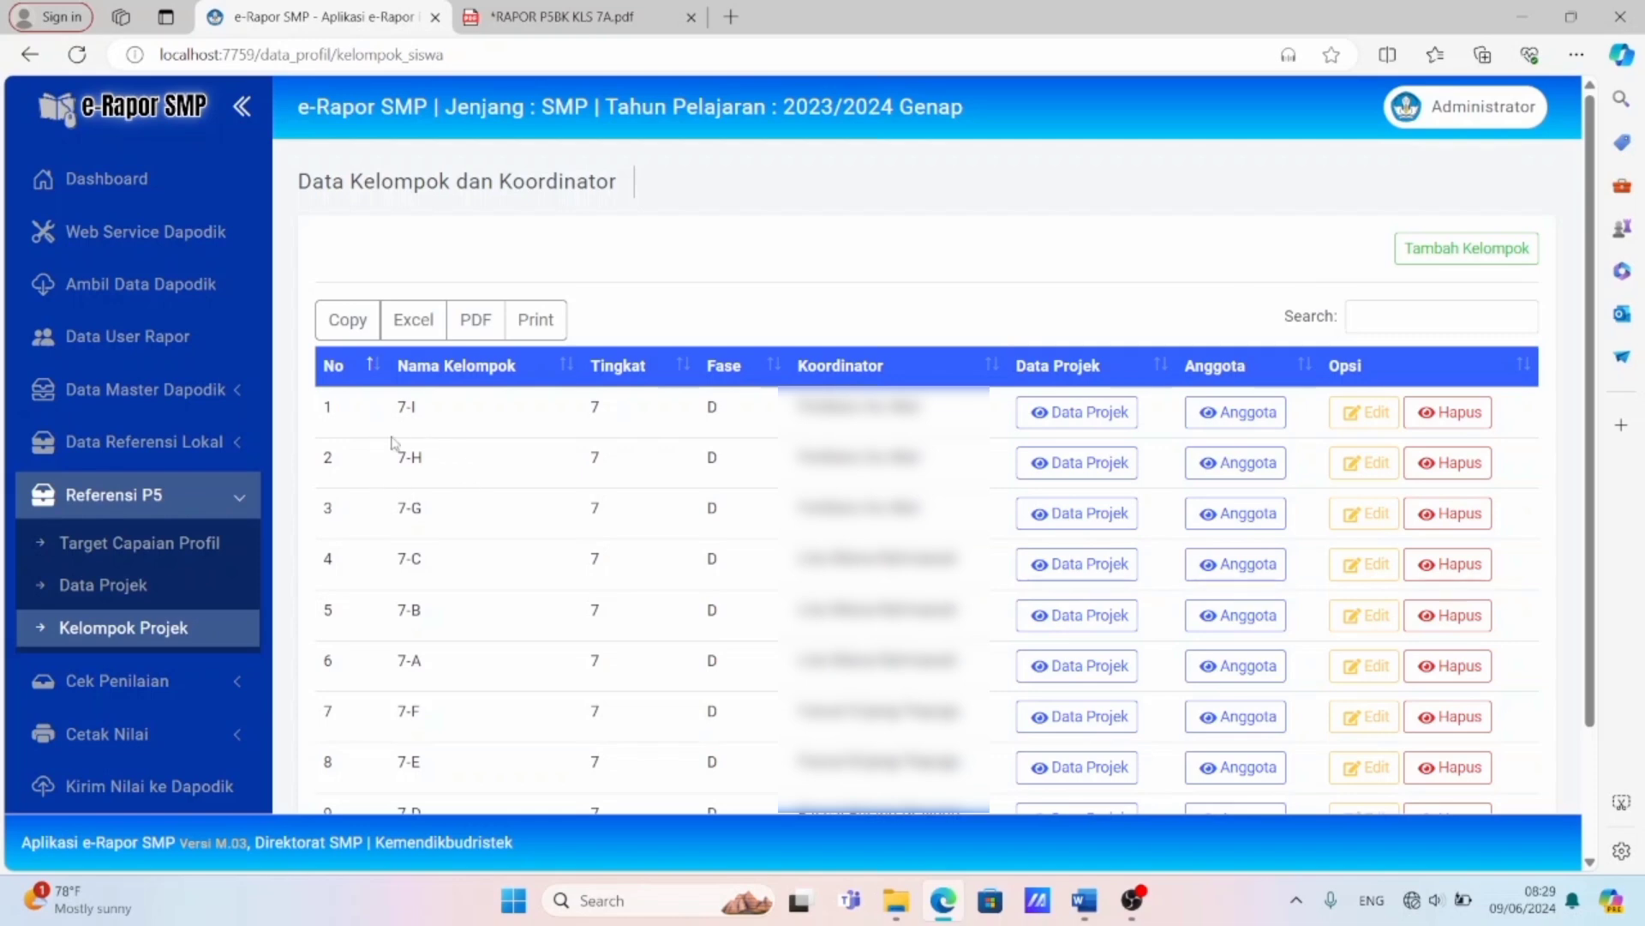
Add the first unassigned student of regular class 7-H to the members of group 7-H.
left_click(1231, 470)
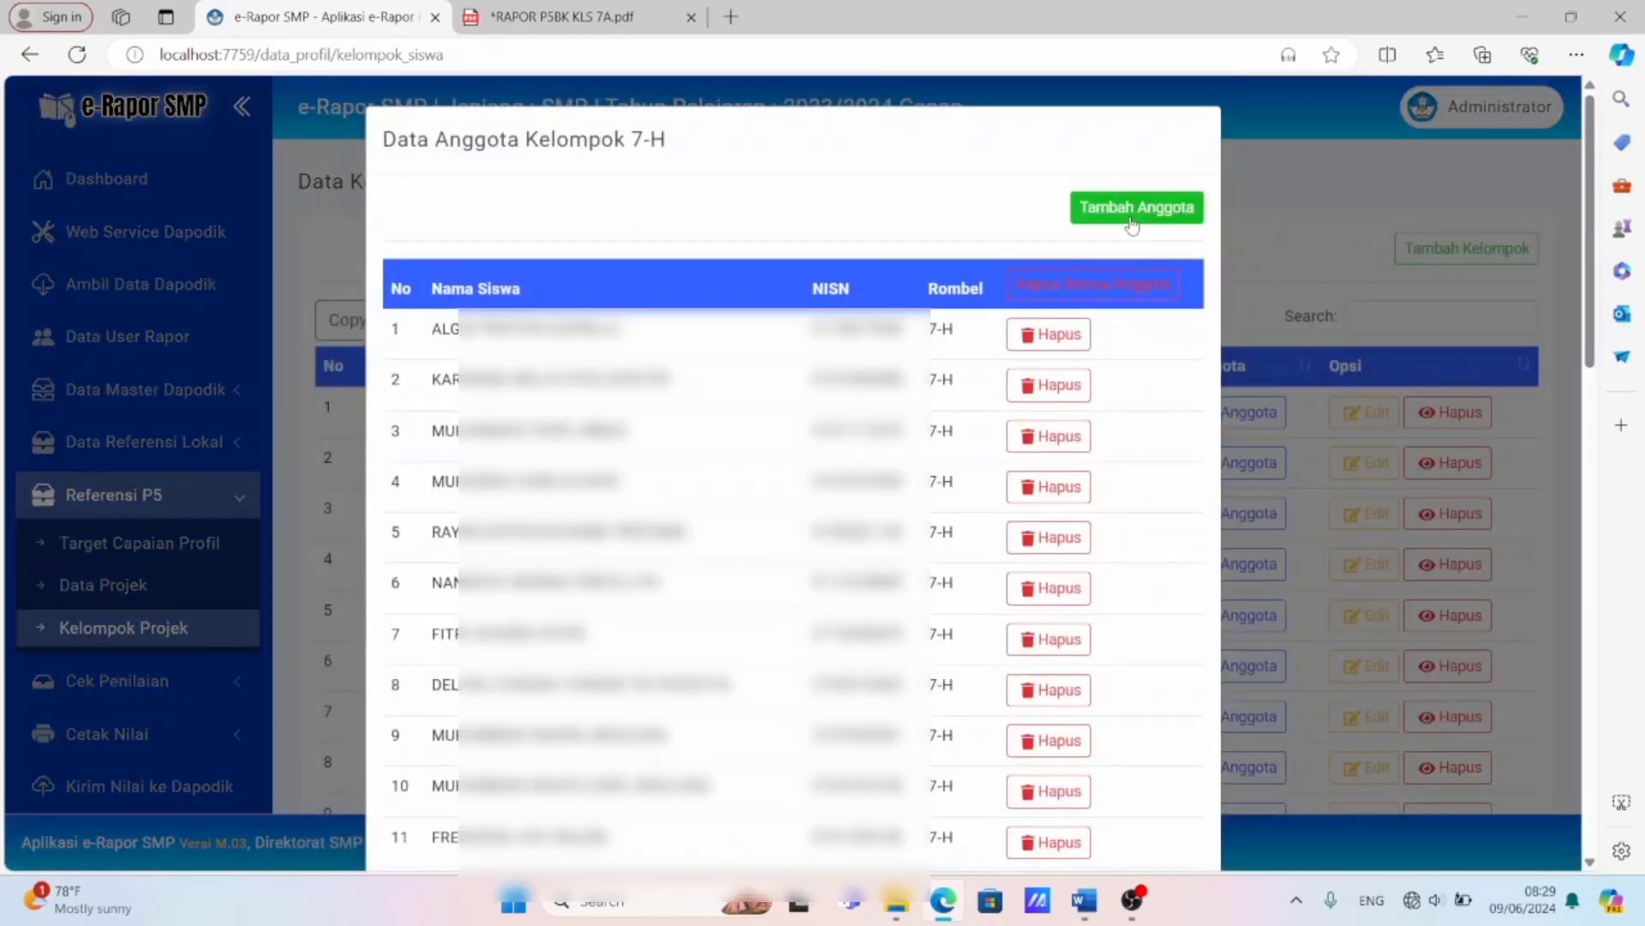
left_click(1130, 220)
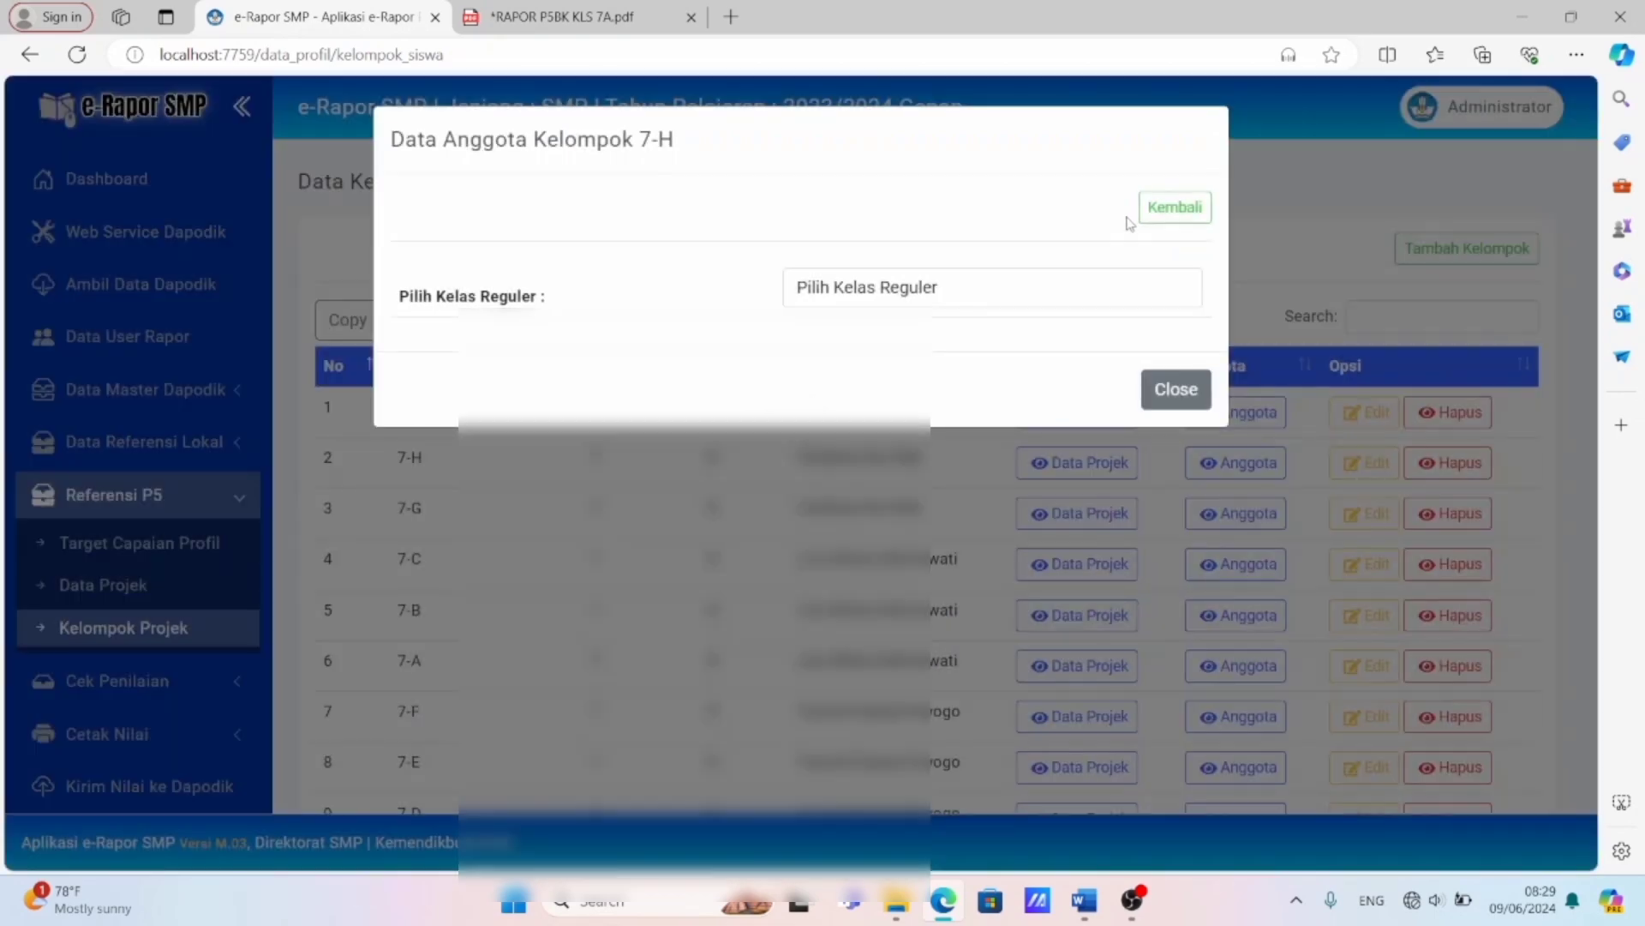
left_click(934, 290)
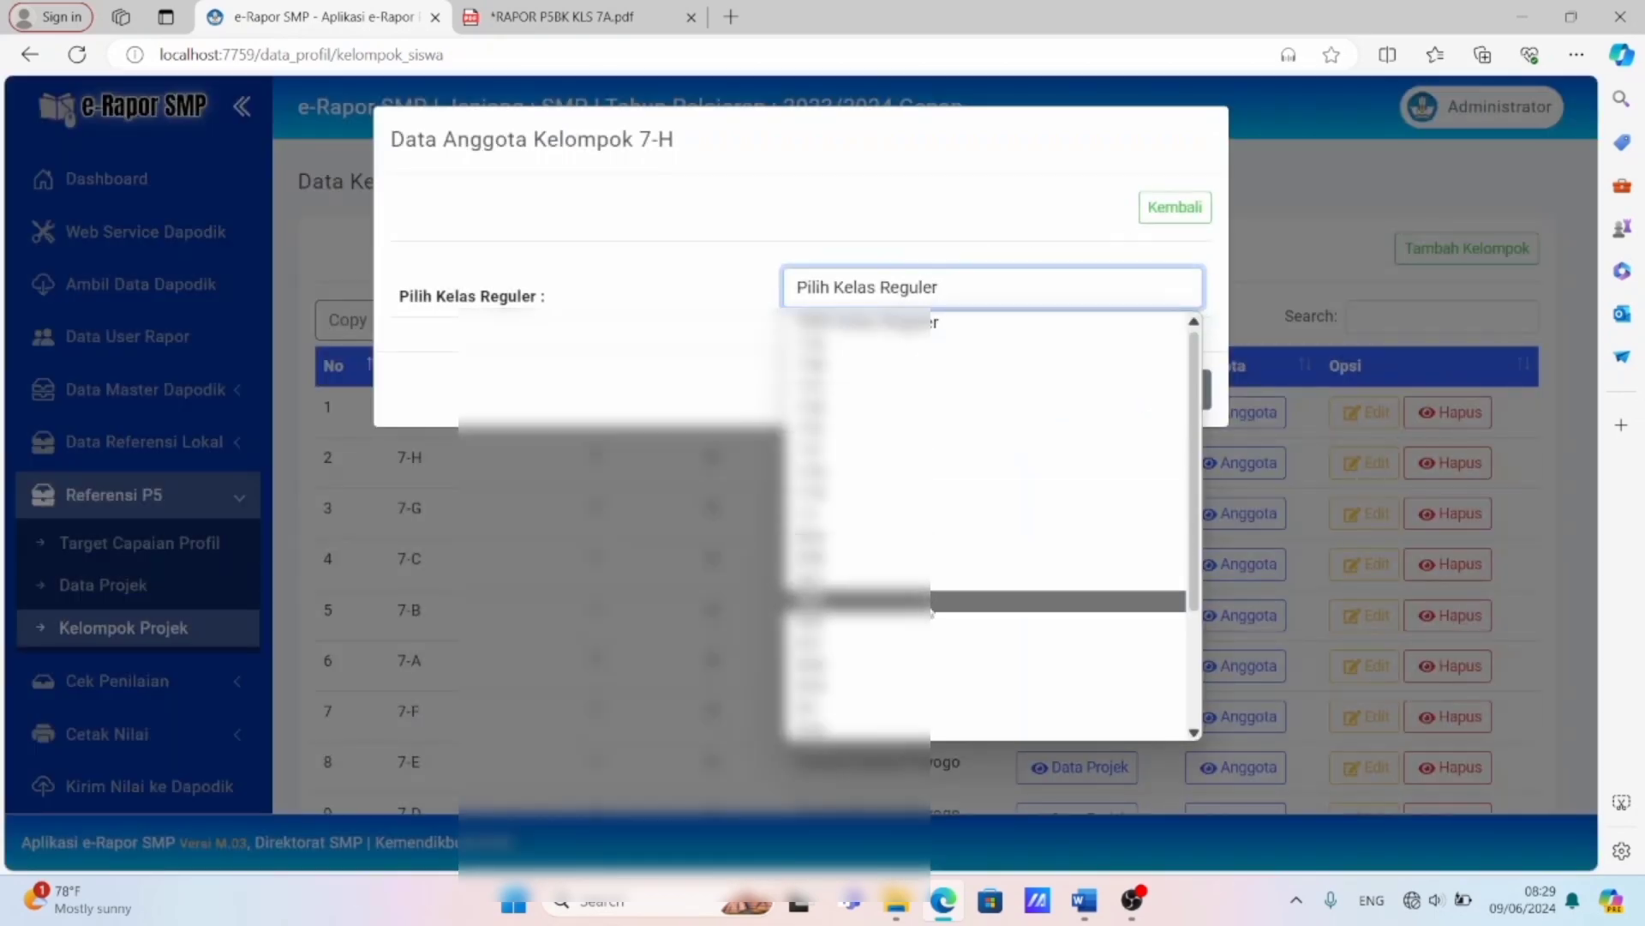
left_click(857, 494)
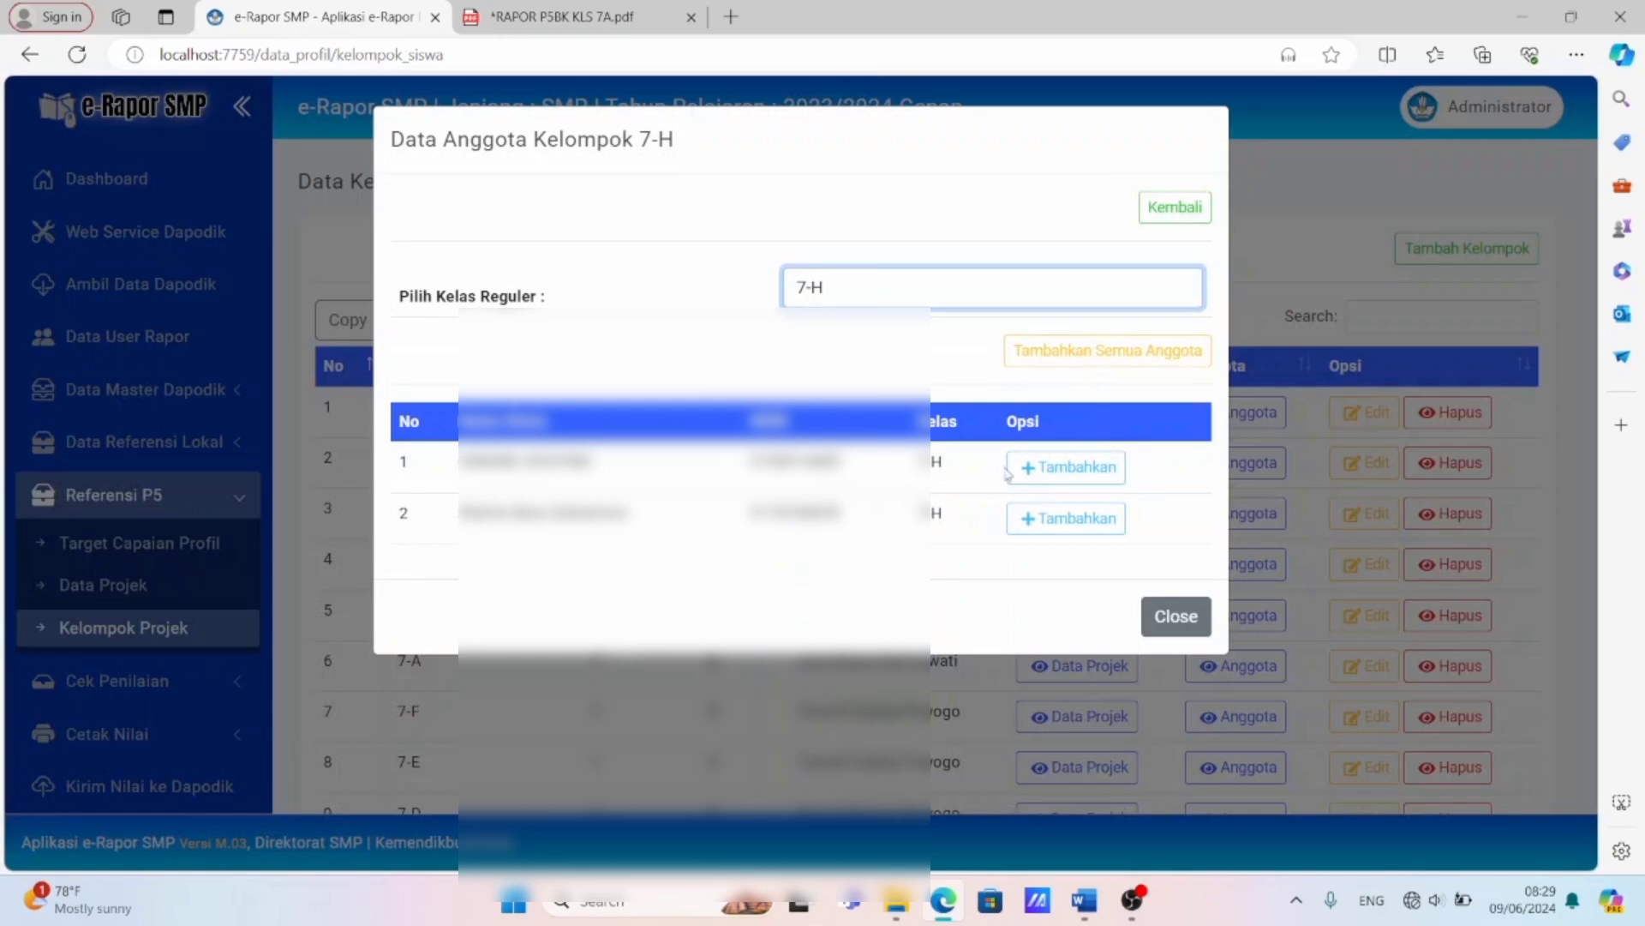
left_click(1050, 472)
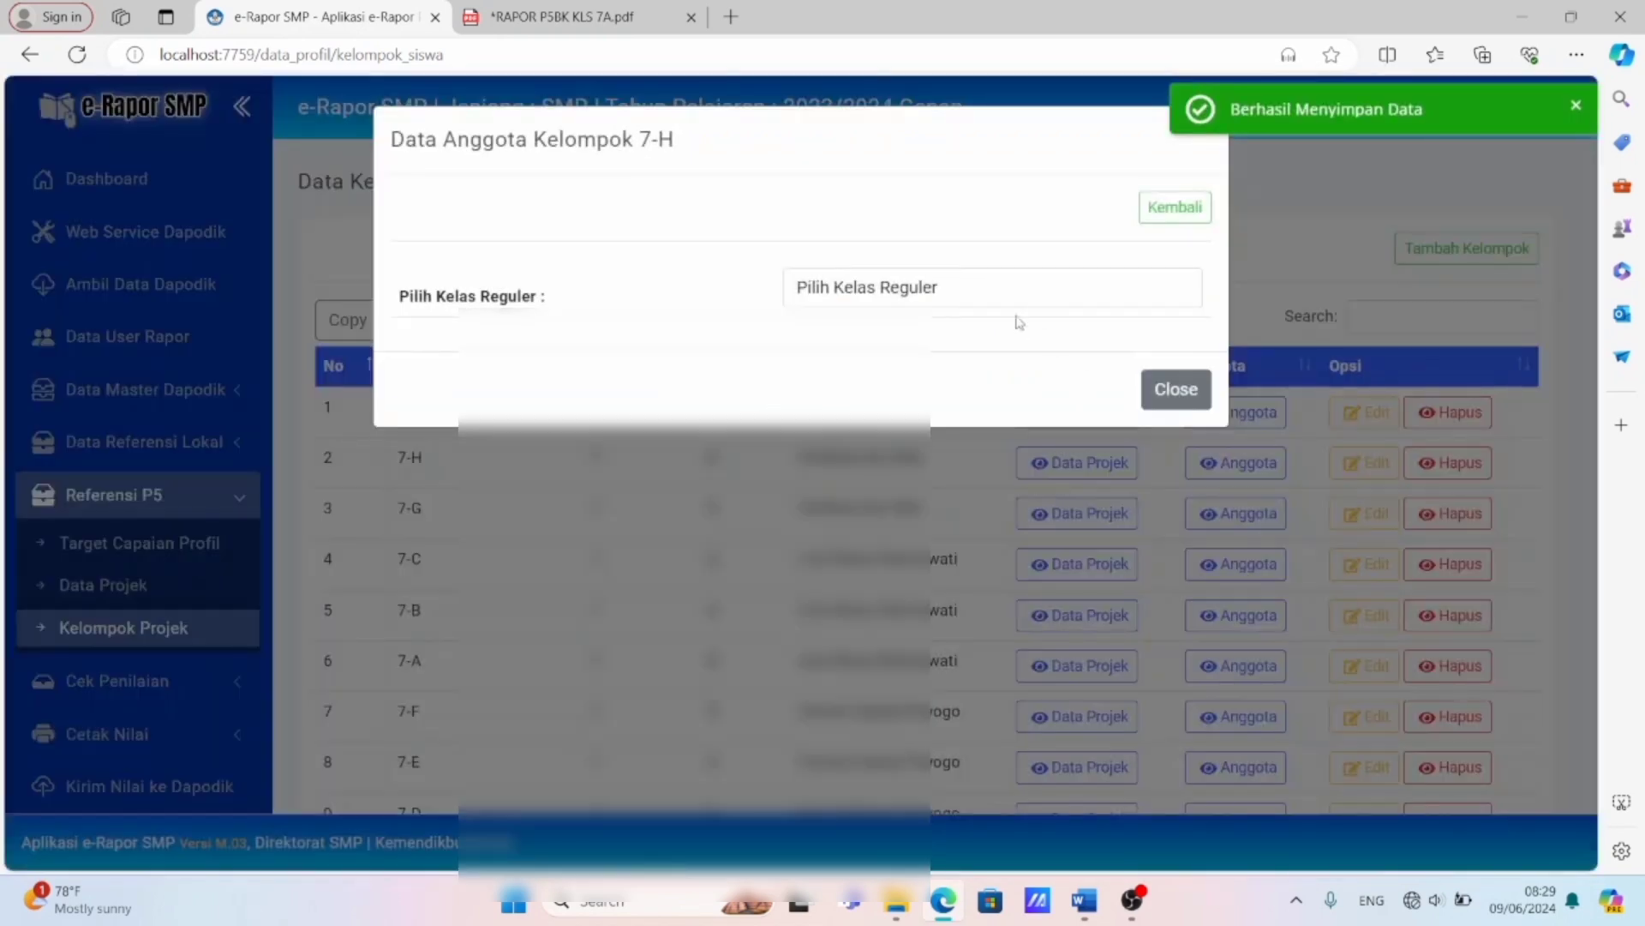
Add the remaining unassigned student of class 7-H to group 7-H and review the group's member list.
left_click(987, 294)
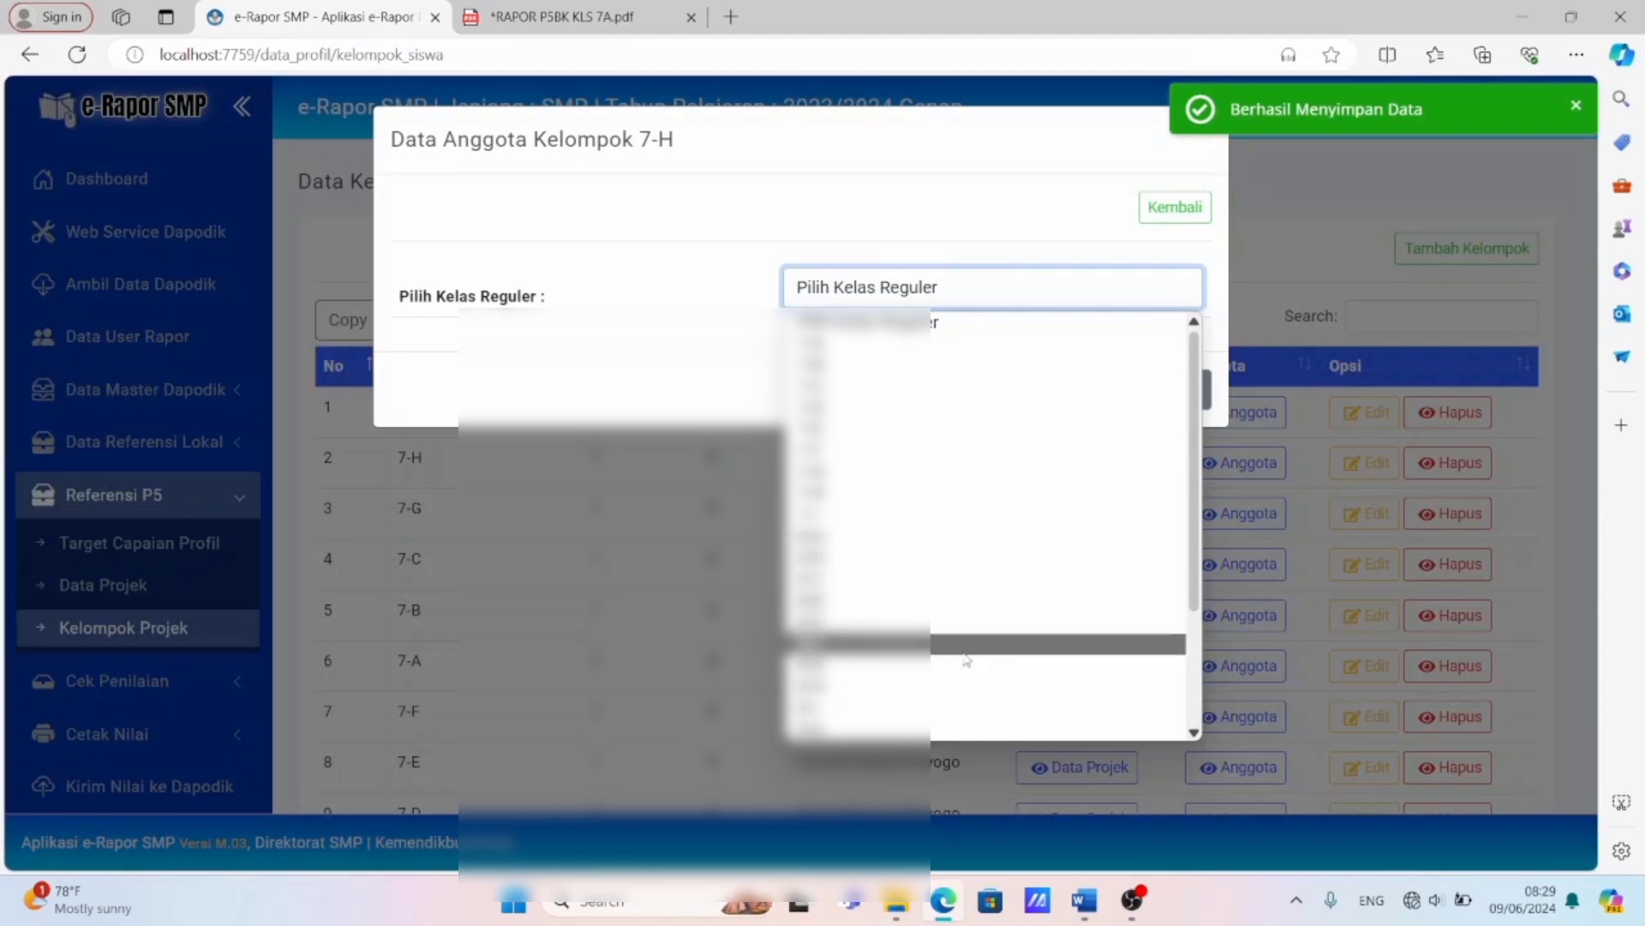
left_click(952, 499)
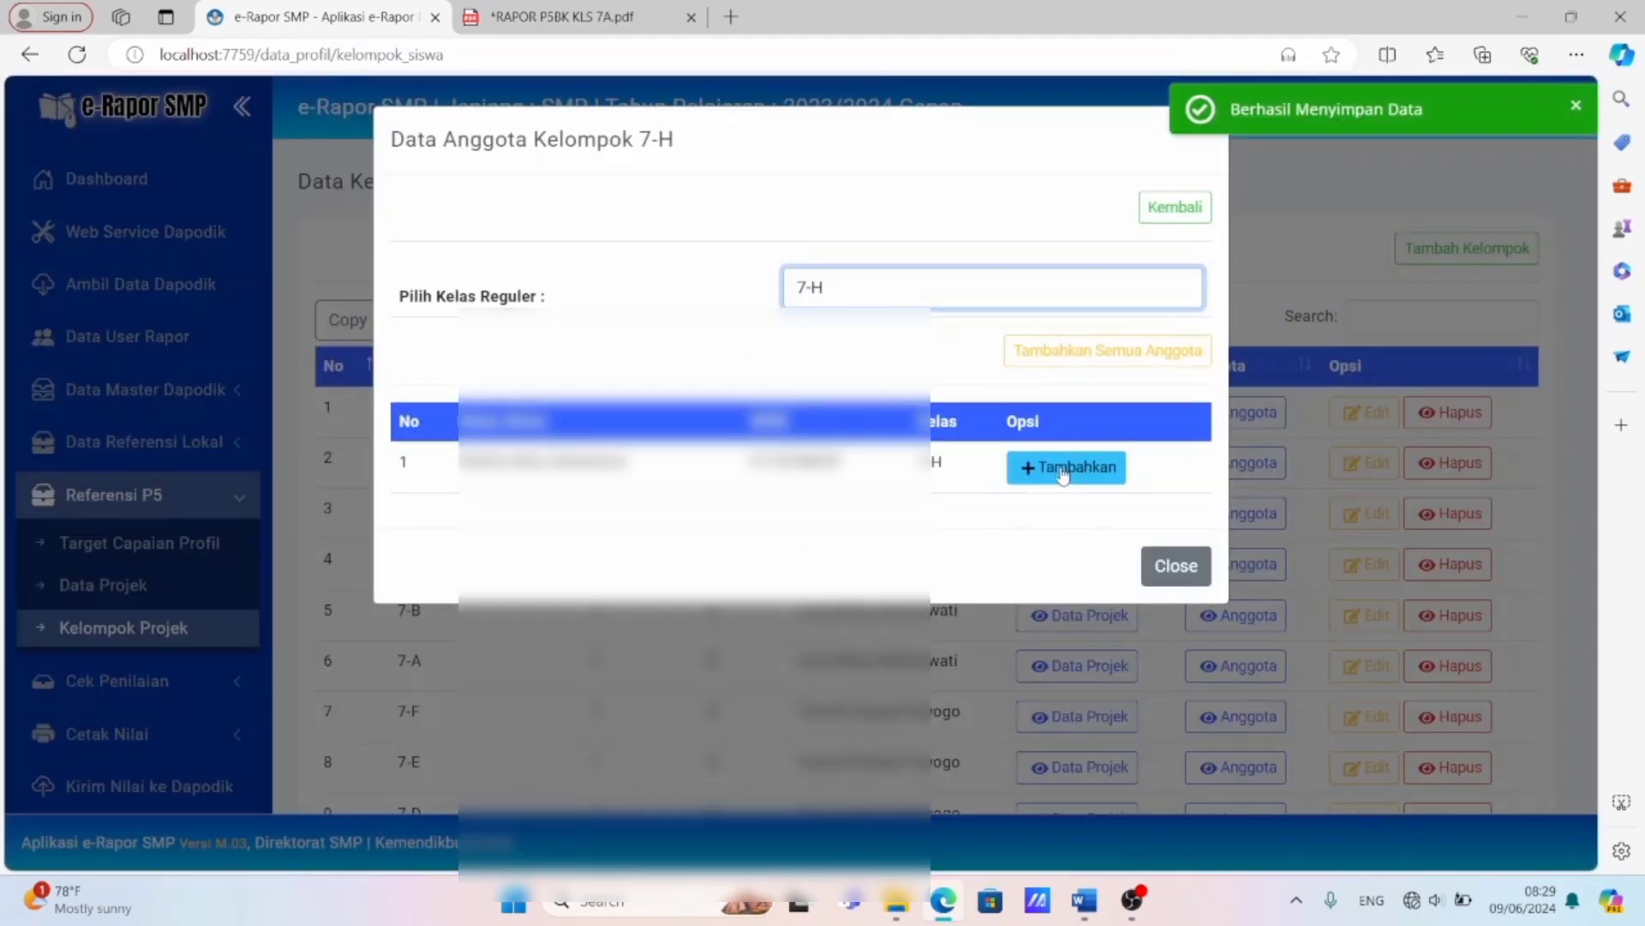
left_click(1065, 469)
left_click(1169, 390)
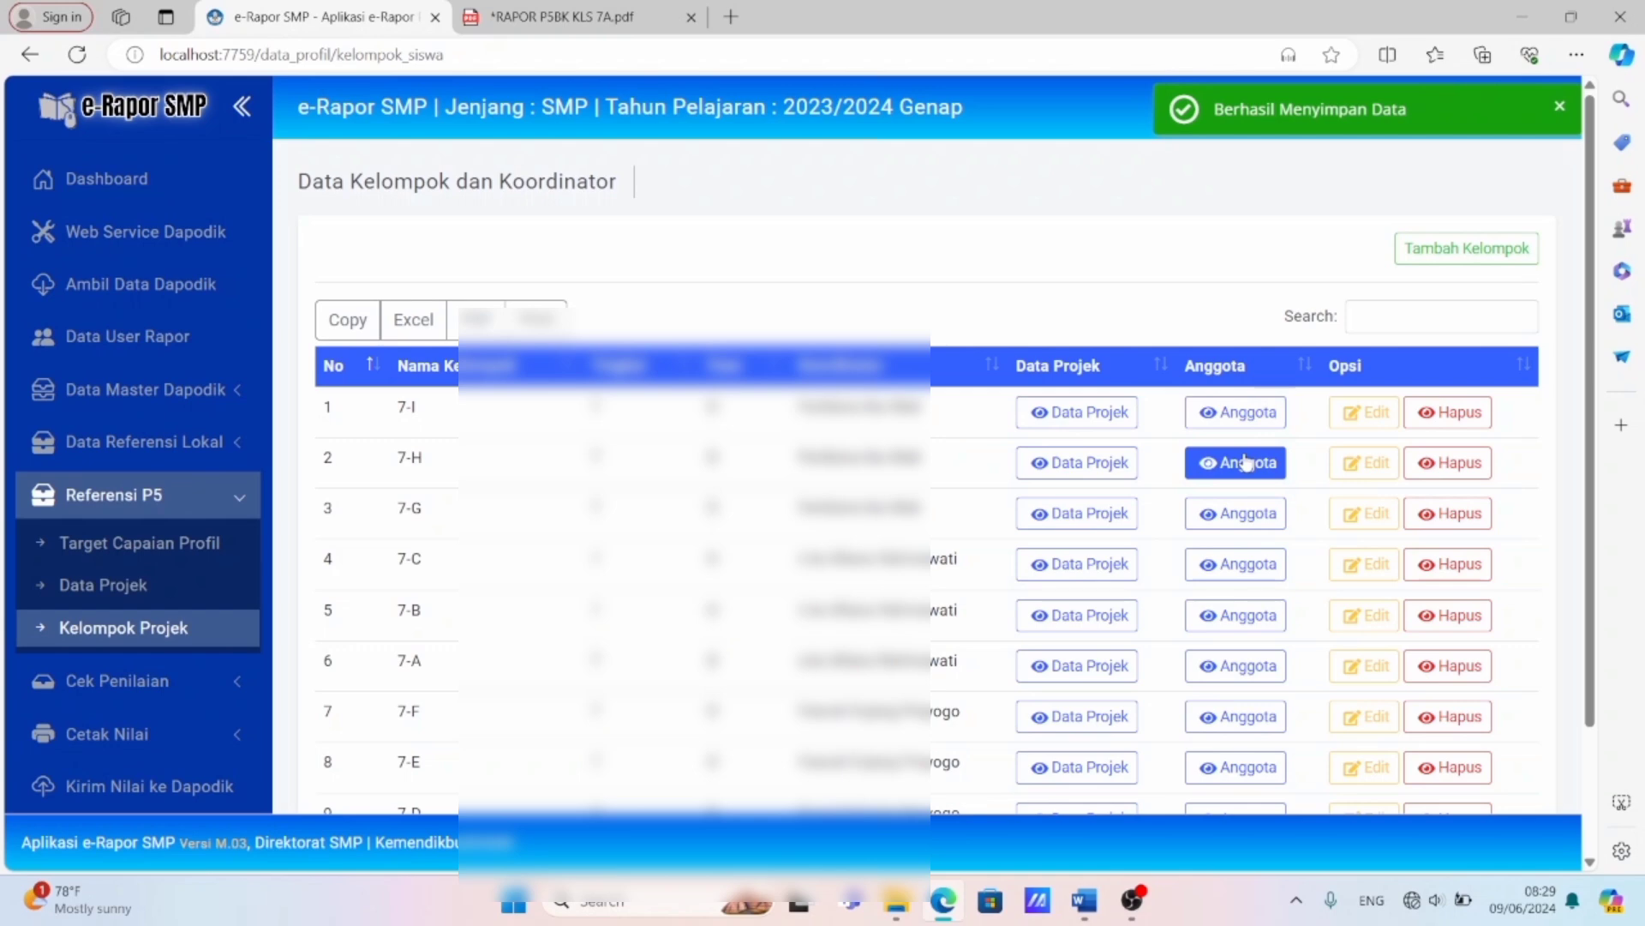
left_click(1244, 463)
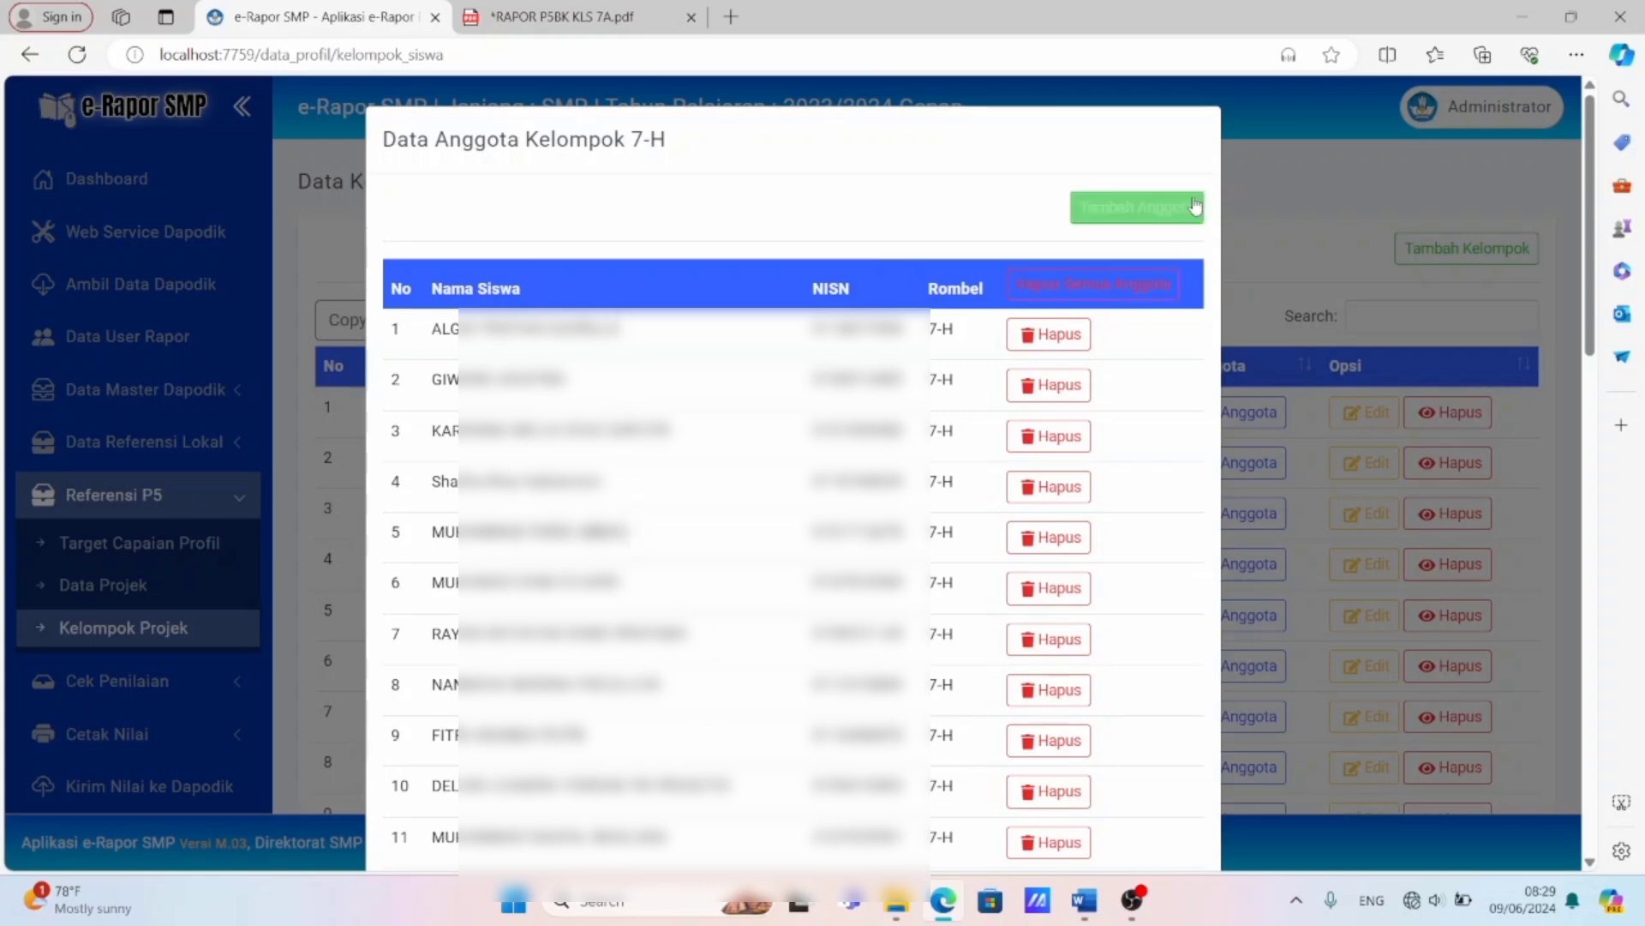
left_click(1255, 197)
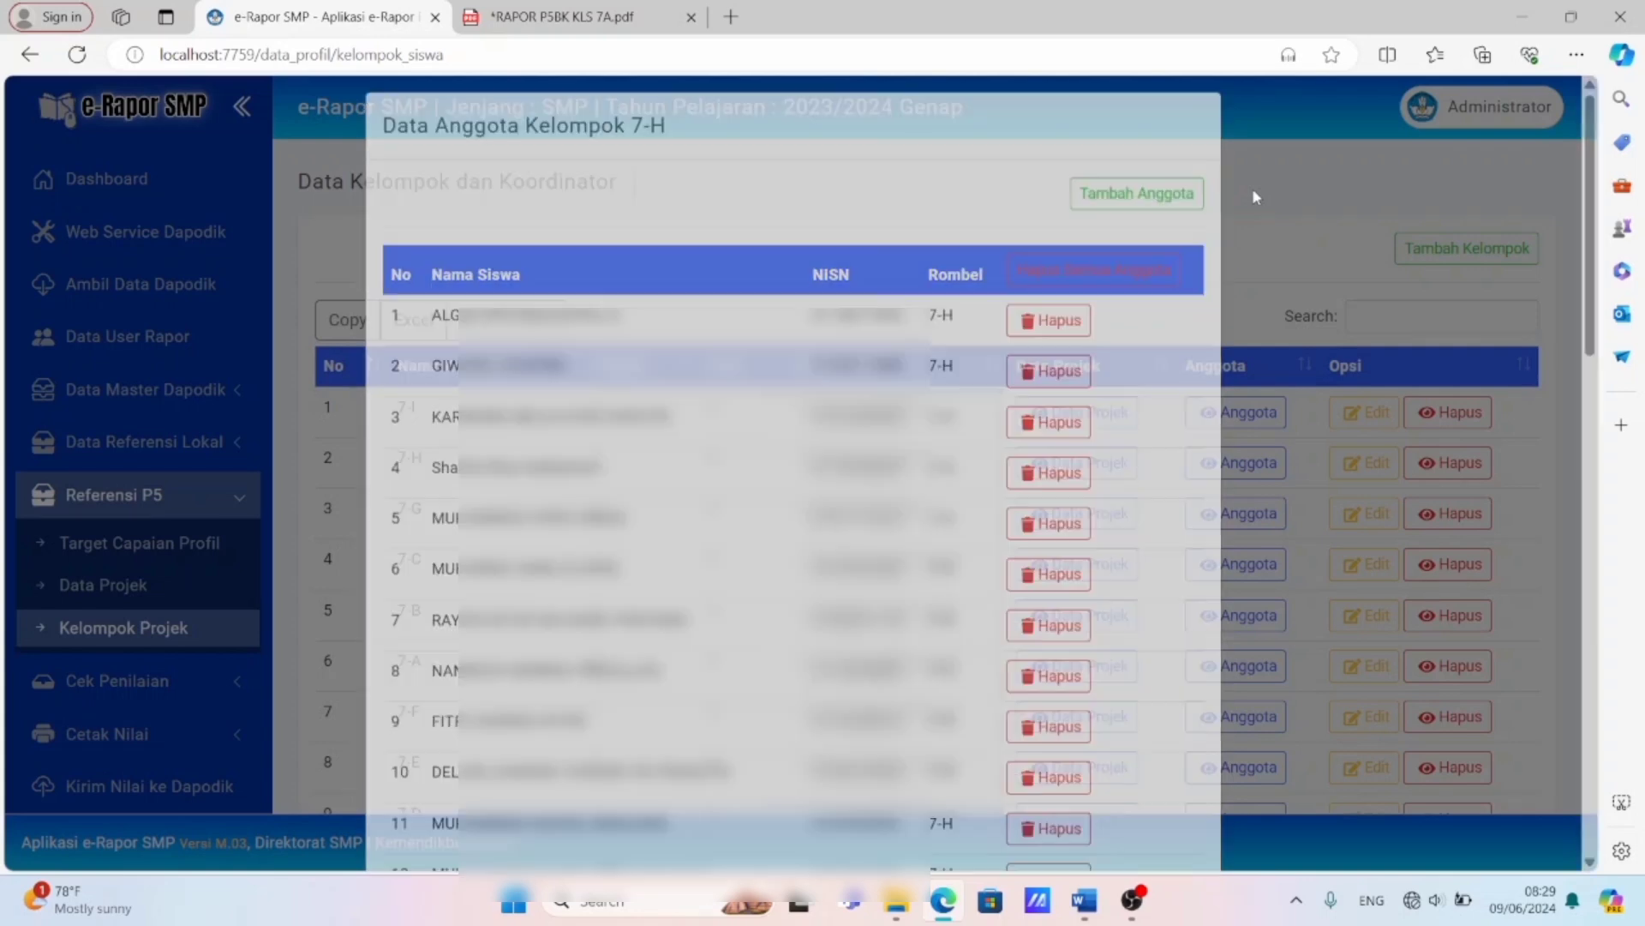